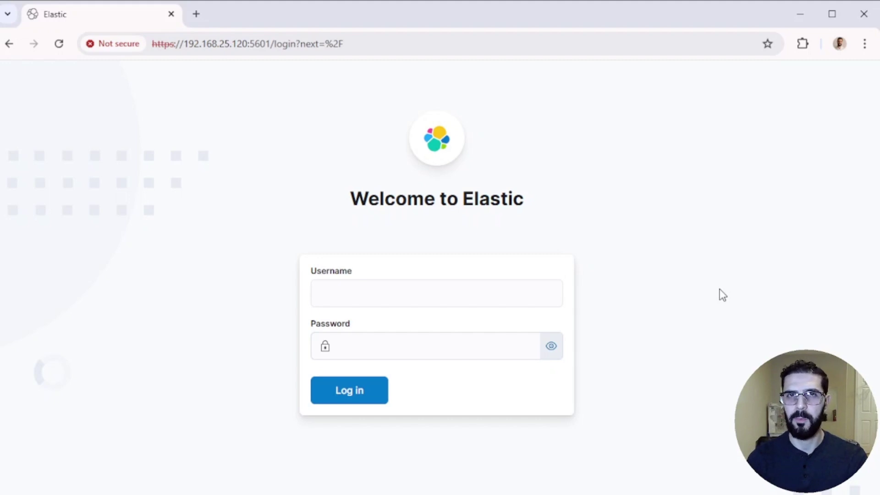
# - Log in to Kibana as the elastic user with the account password, then dismiss the browser's password warning
pyautogui.click(521, 293)
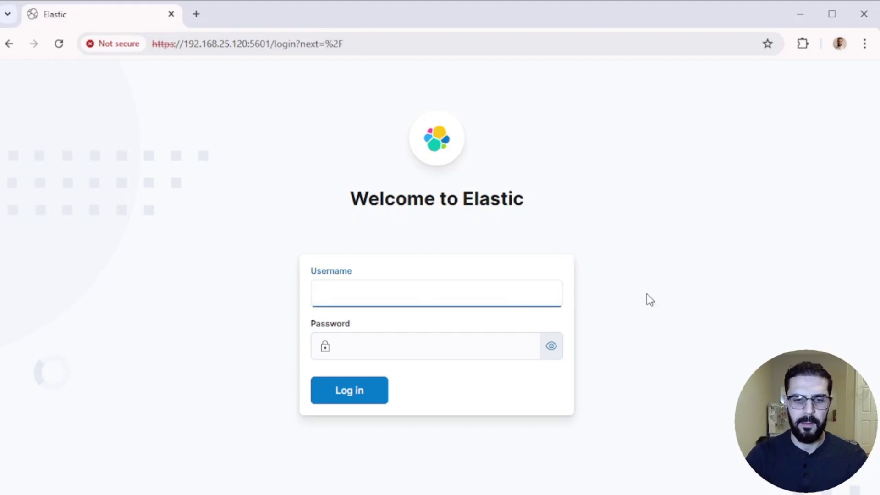
pyautogui.write('elastic')
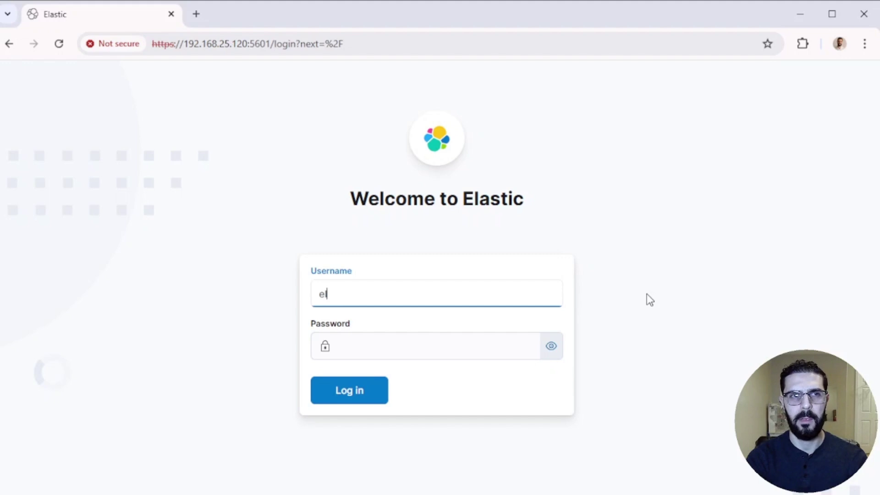
pyautogui.press('Tab')
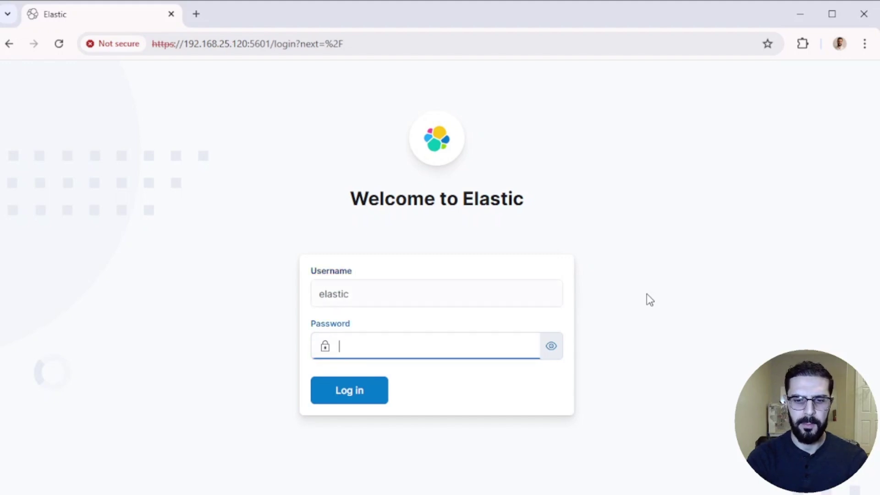
pyautogui.write('********')
pyautogui.press('Return')
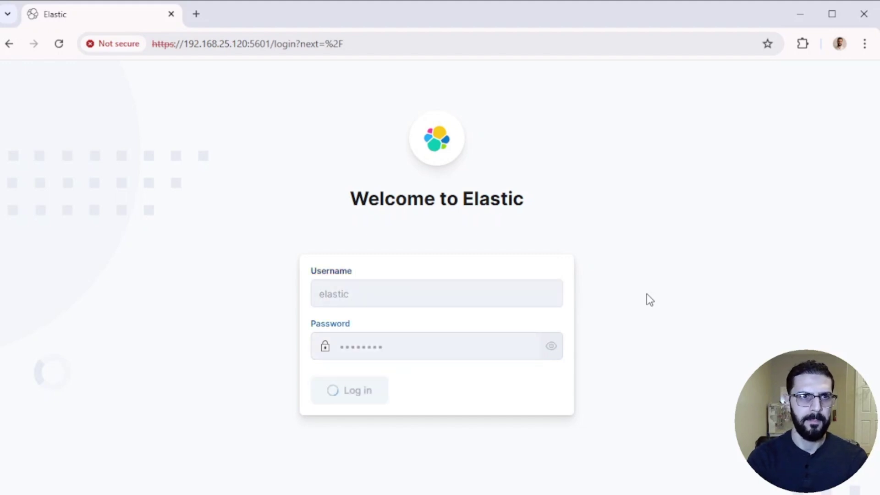
pyautogui.click(558, 237)
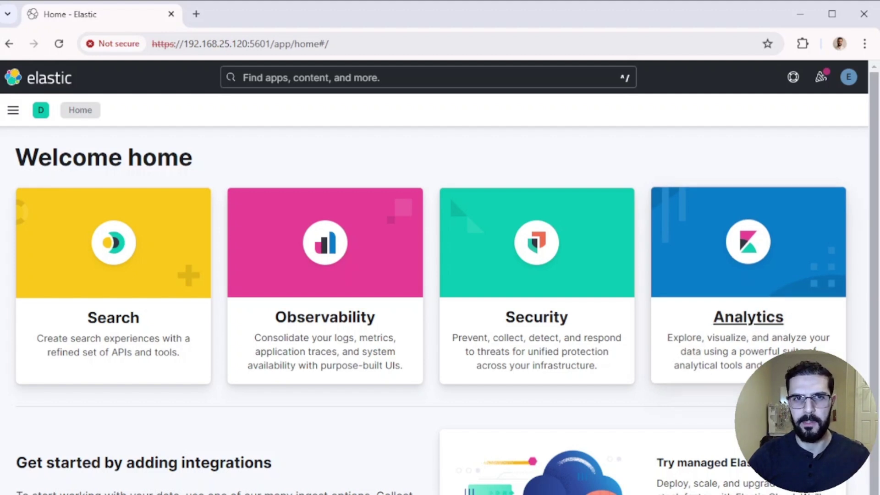
# - Visit the Analytics overview and return home, toggle the navigation panel, and open the global search list
pyautogui.click(763, 327)
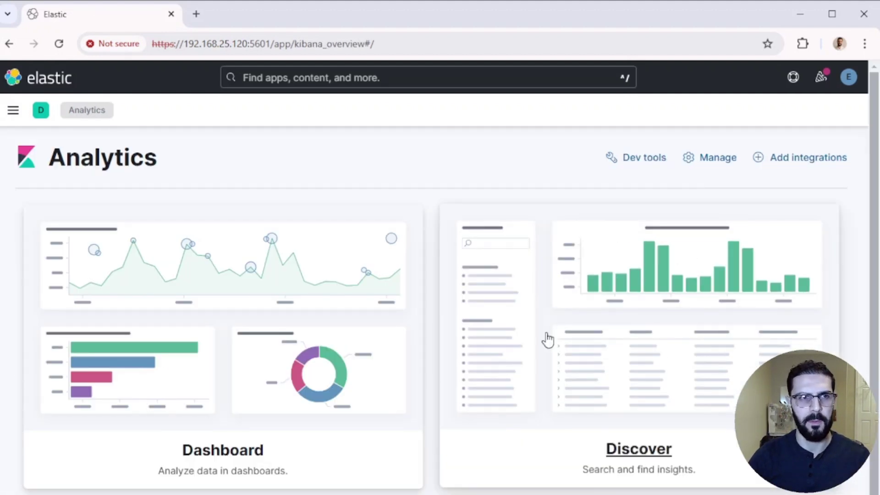
pyautogui.click(39, 80)
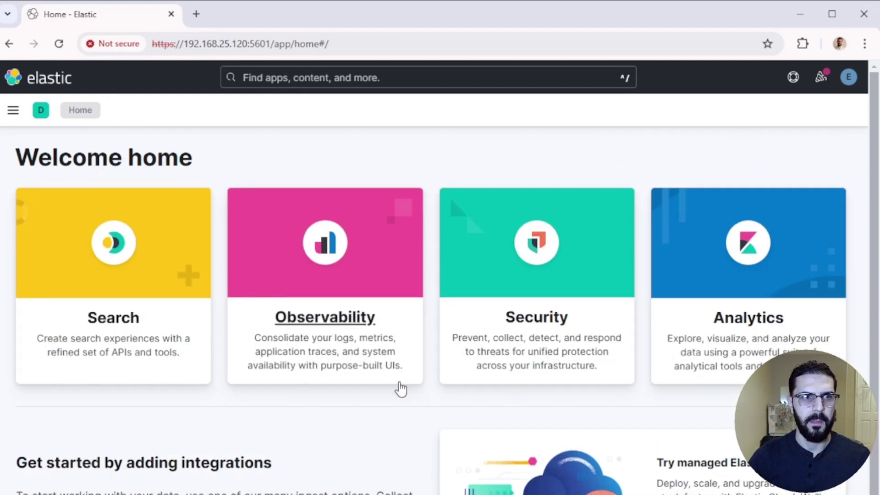
pyautogui.scroll(-3, 397, 386)
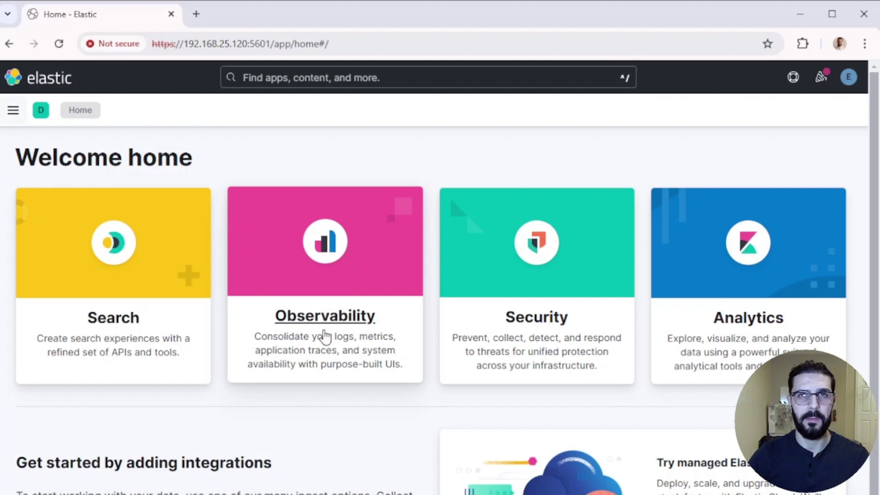
pyautogui.click(13, 110)
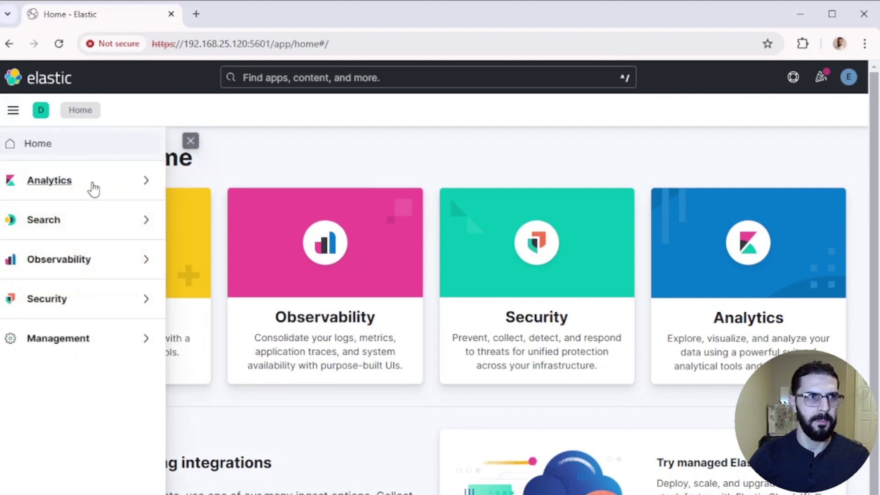
pyautogui.click(13, 110)
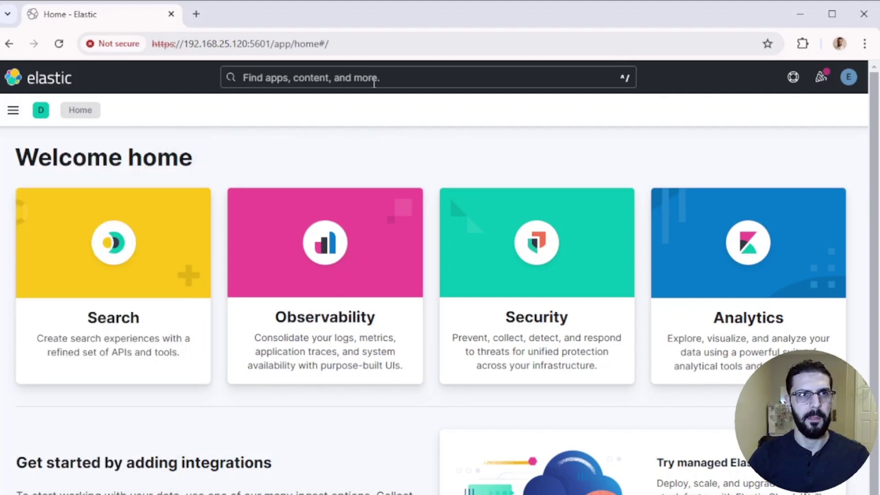
pyautogui.click(374, 81)
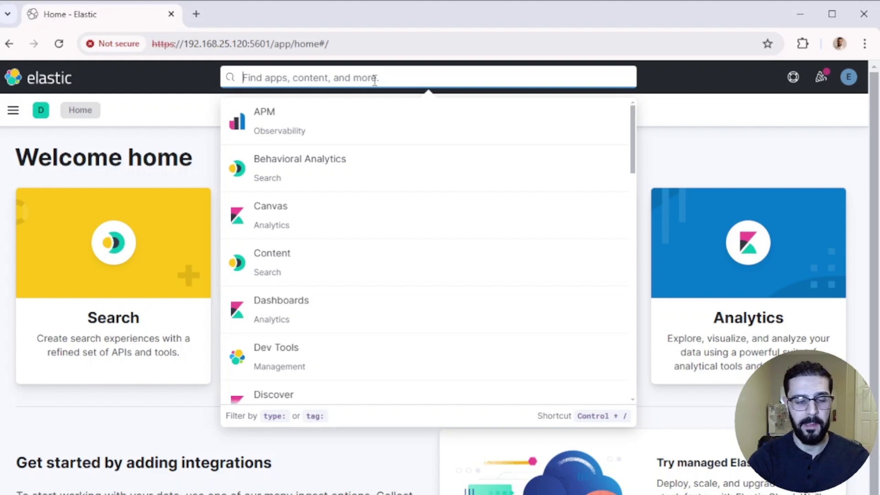
# - In Advanced Settings, find the Dark mode setting, set it to Enabled, save, and reload Kibana
pyautogui.write('adva')
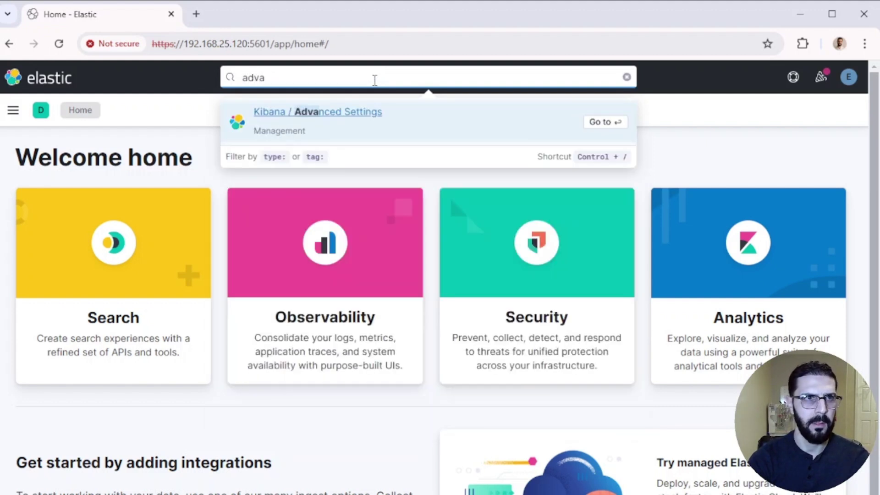
pyautogui.click(358, 172)
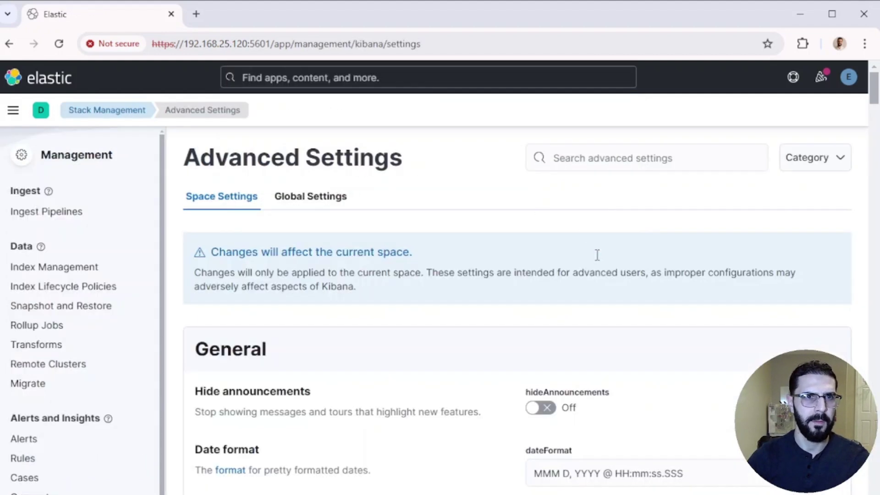
pyautogui.click(576, 159)
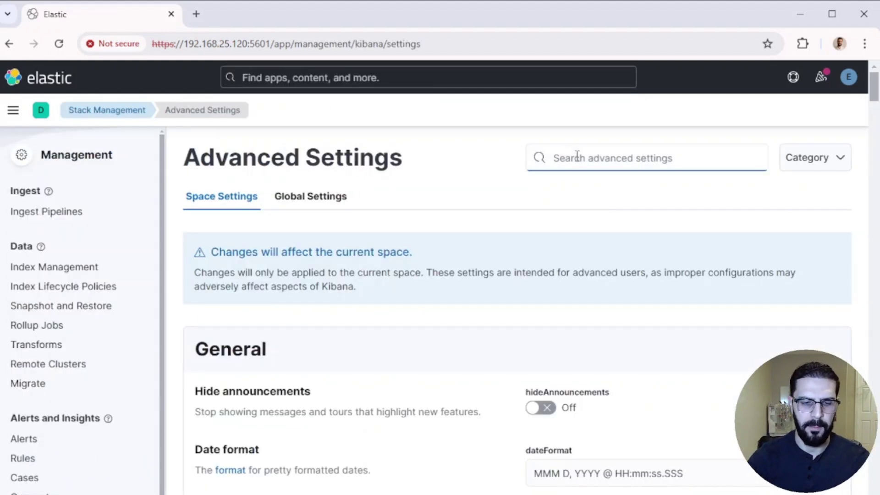
pyautogui.write('dark')
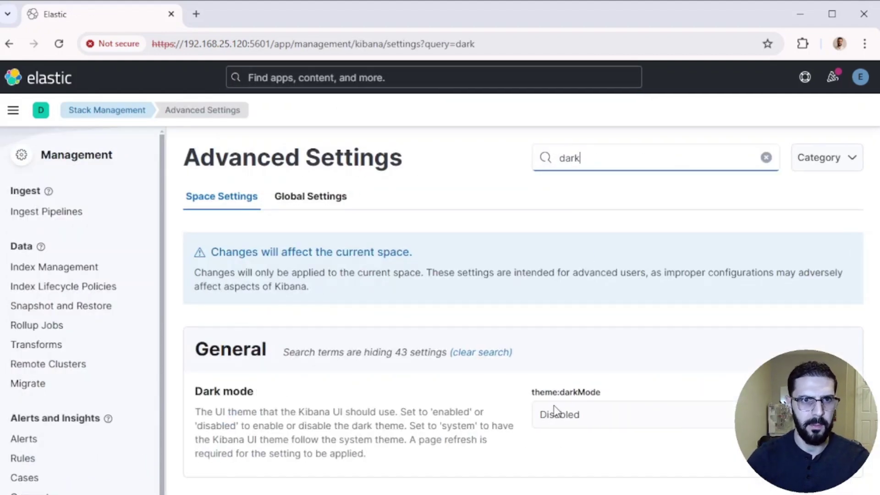
pyautogui.click(611, 415)
pyautogui.click(588, 439)
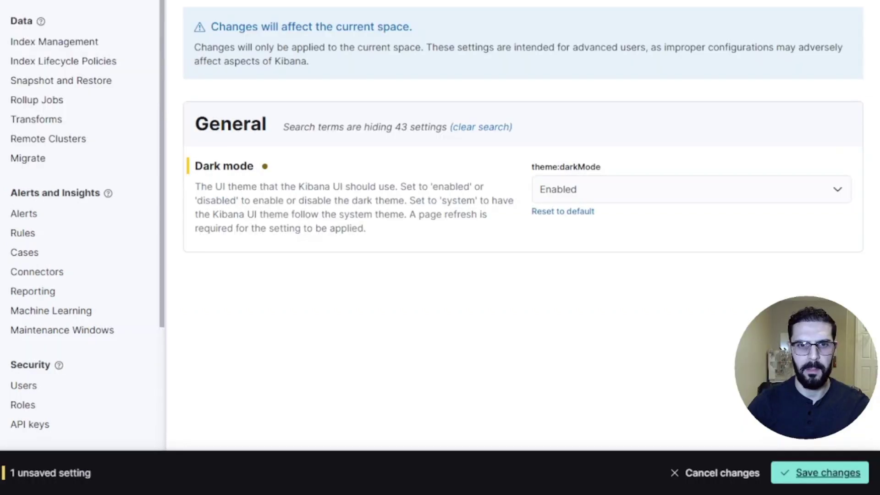
pyautogui.click(828, 473)
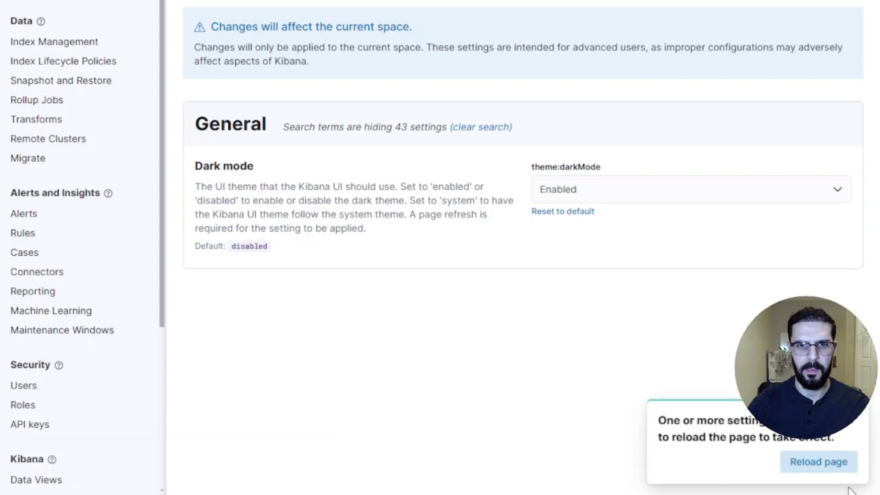
pyautogui.click(821, 461)
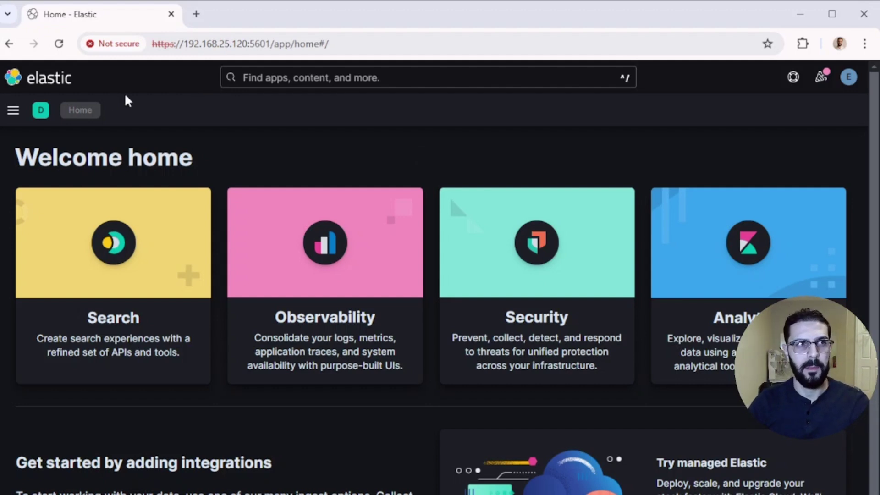
# - Go to Stack Management through the Management navigation section and open its Advanced Settings page
pyautogui.click(14, 111)
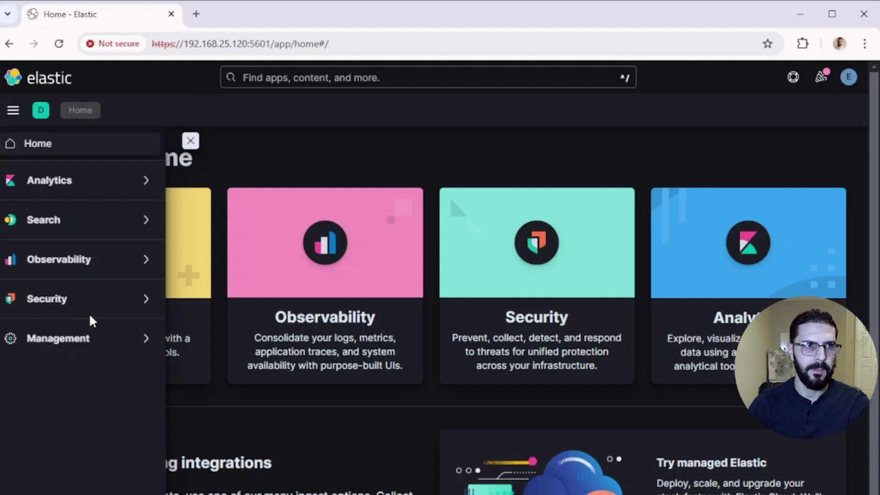
pyautogui.click(143, 341)
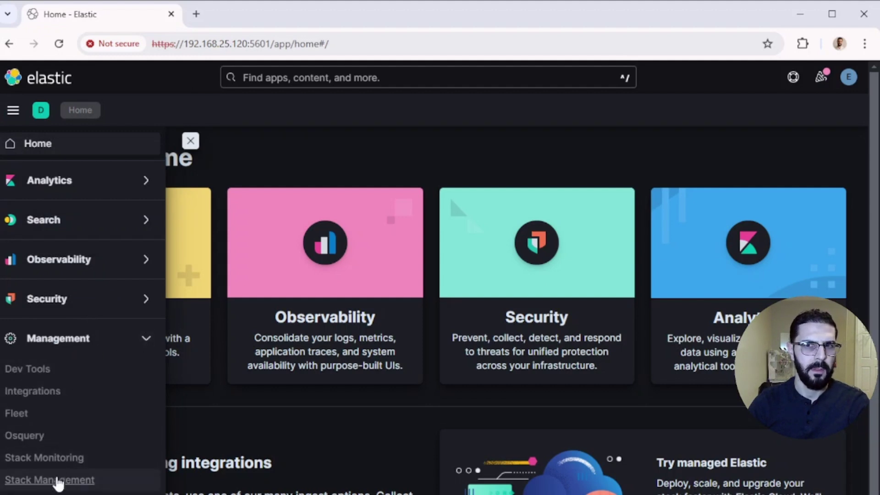
pyautogui.click(59, 480)
pyautogui.scroll(-5, 37, 224)
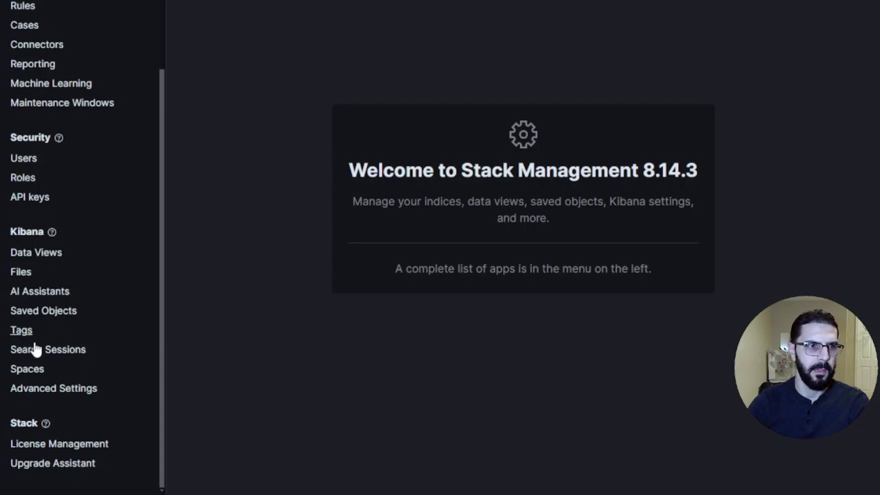
pyautogui.click(39, 388)
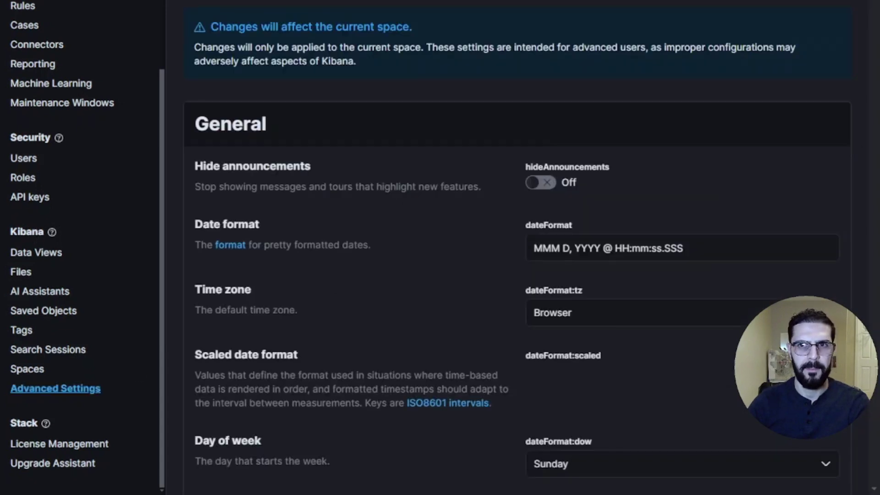
pyautogui.click(605, 159)
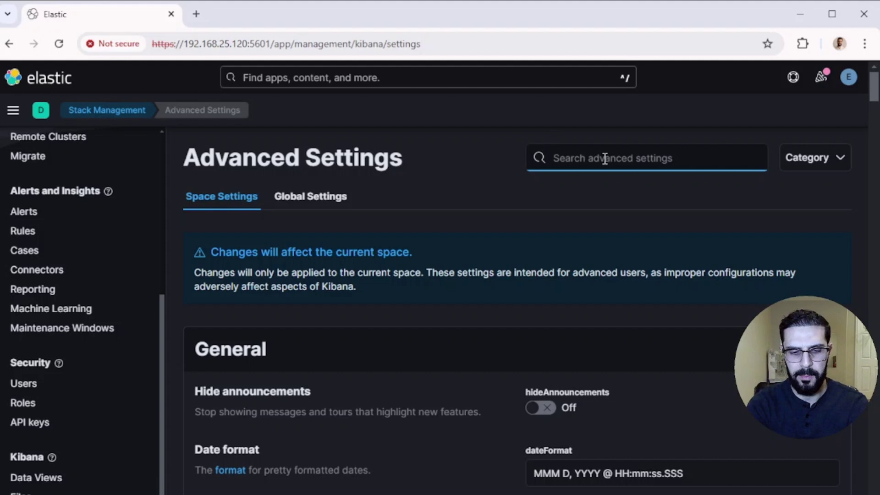
# - Search settings for 'default' and inspect the Default route value /app/home without changing it
pyautogui.write('default')
pyautogui.scroll(-3, 434, 481)
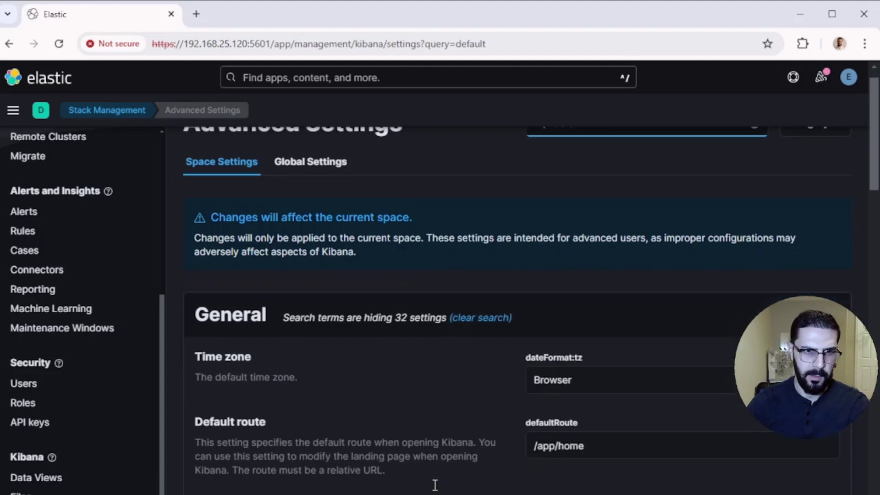
pyautogui.moveTo(603, 342); pyautogui.dragTo(520, 344)
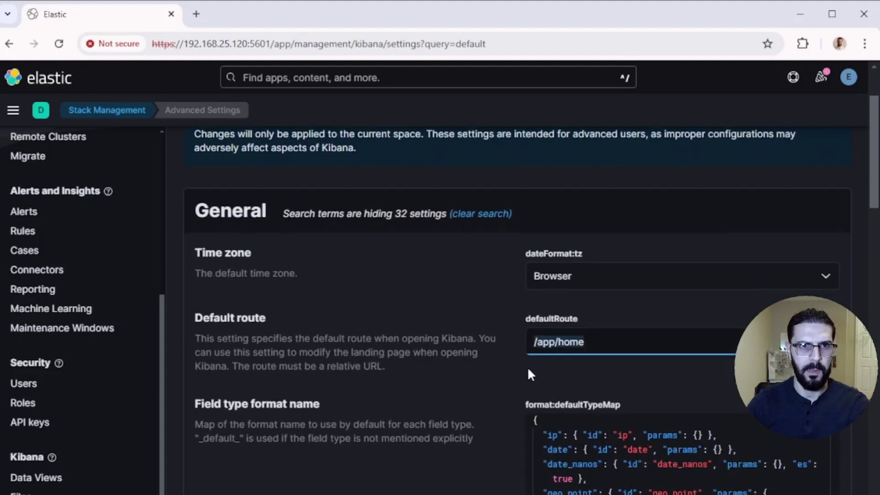
pyautogui.click(593, 340)
pyautogui.moveTo(619, 342); pyautogui.dragTo(492, 342)
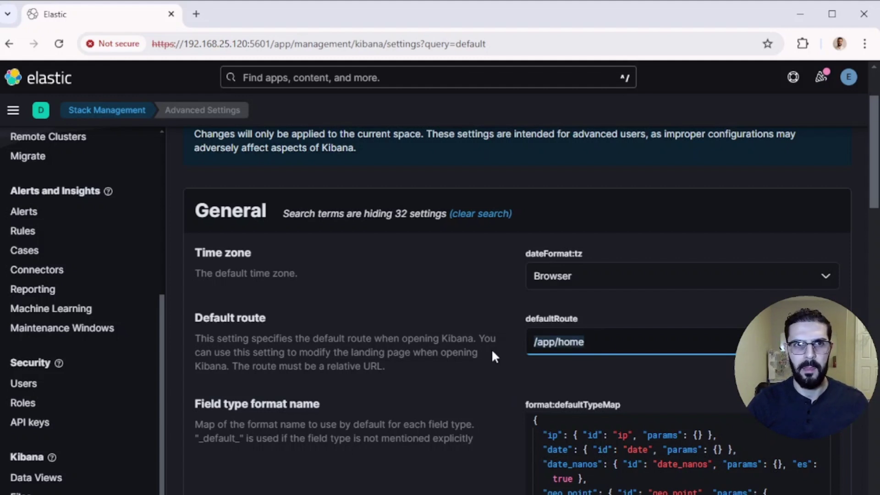
pyautogui.click(564, 339)
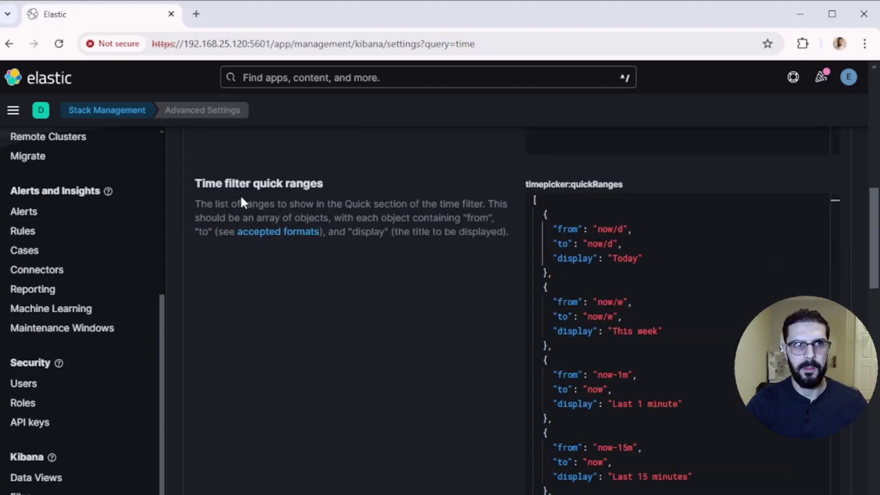
# - Inspect the Time filter quick ranges entries such as Today and This week
pyautogui.moveTo(643, 259); pyautogui.dragTo(612, 258)
pyautogui.click(645, 260)
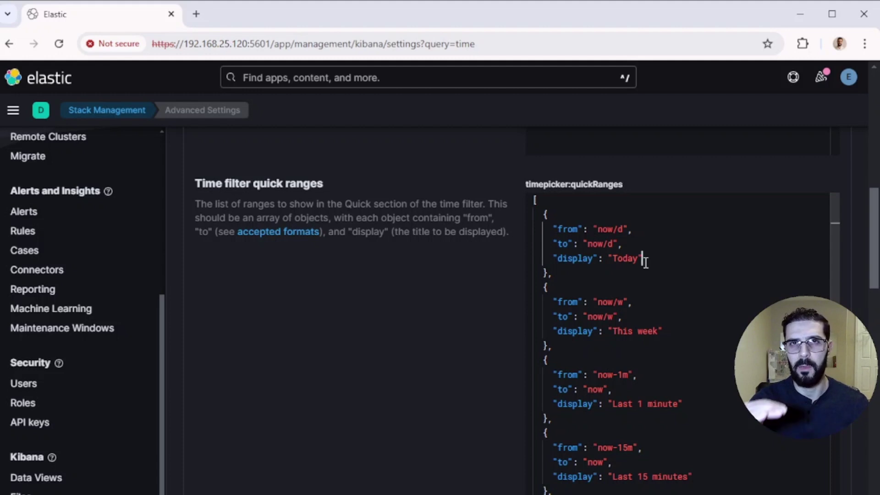
pyautogui.moveTo(663, 331); pyautogui.dragTo(623, 332)
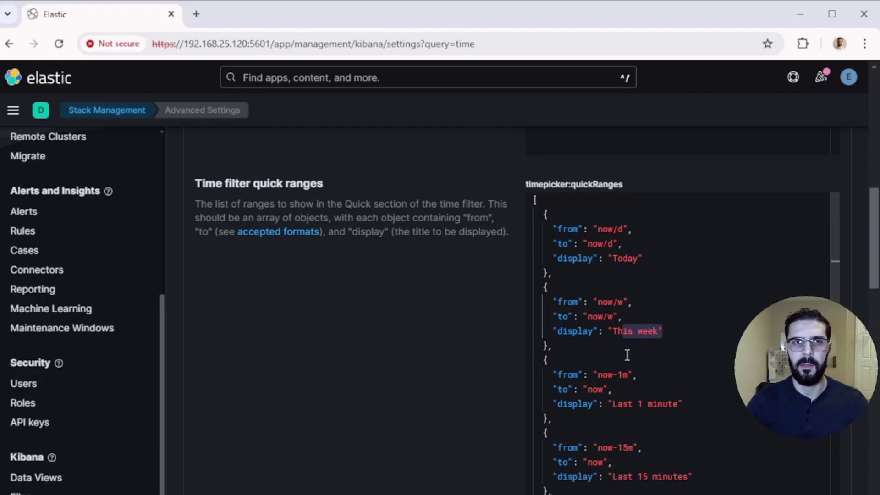
pyautogui.scroll(-3, 650, 343)
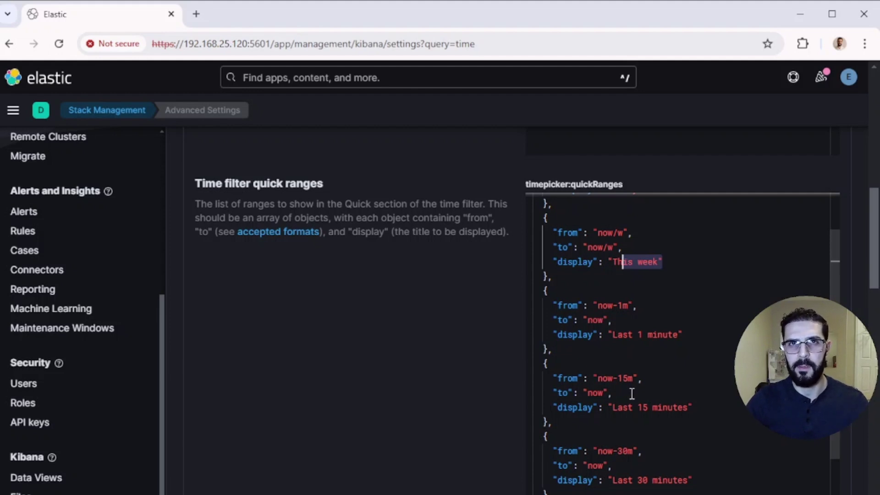
pyautogui.scroll(-2, 644, 335)
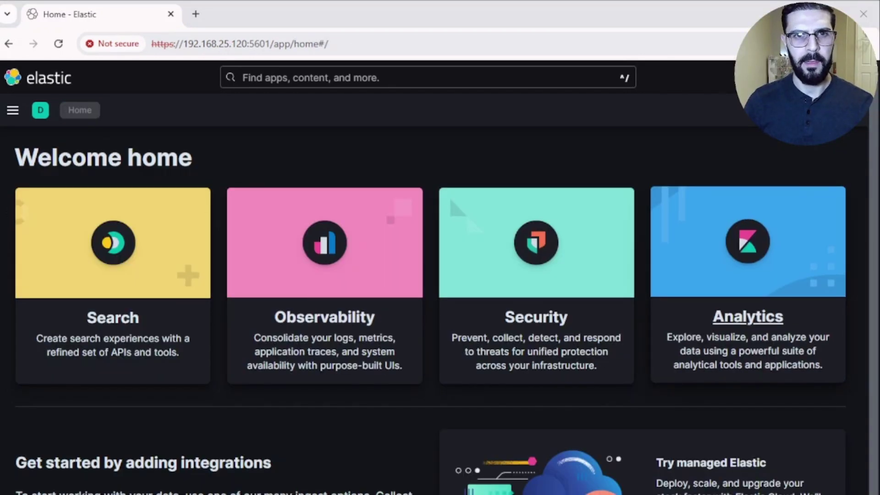
# - Browse the Analytics overview page, then go to the Visualize Library from the Analytics navigation section
pyautogui.click(754, 297)
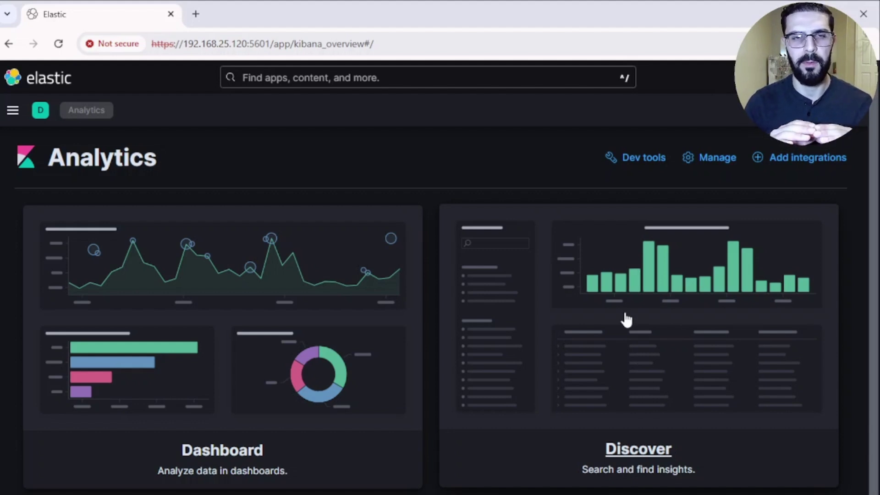
pyautogui.scroll(-5, 626, 320)
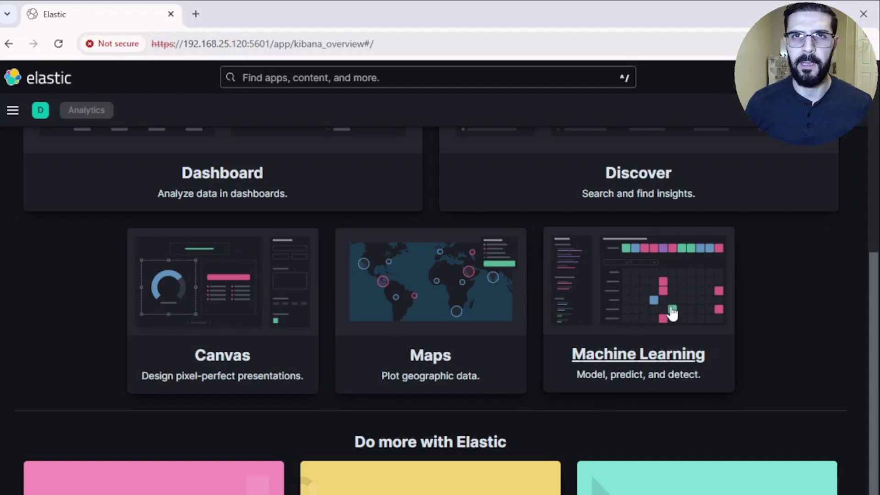
pyautogui.scroll(6, 673, 313)
pyautogui.click(13, 110)
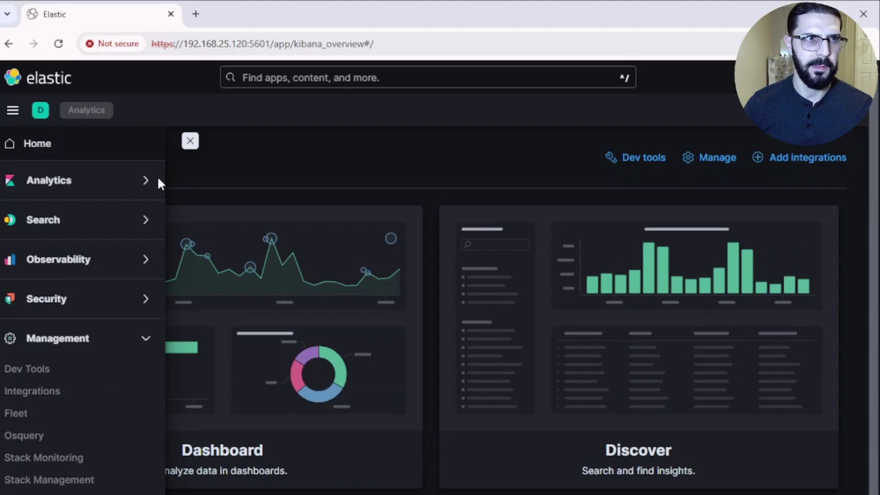
pyautogui.click(146, 181)
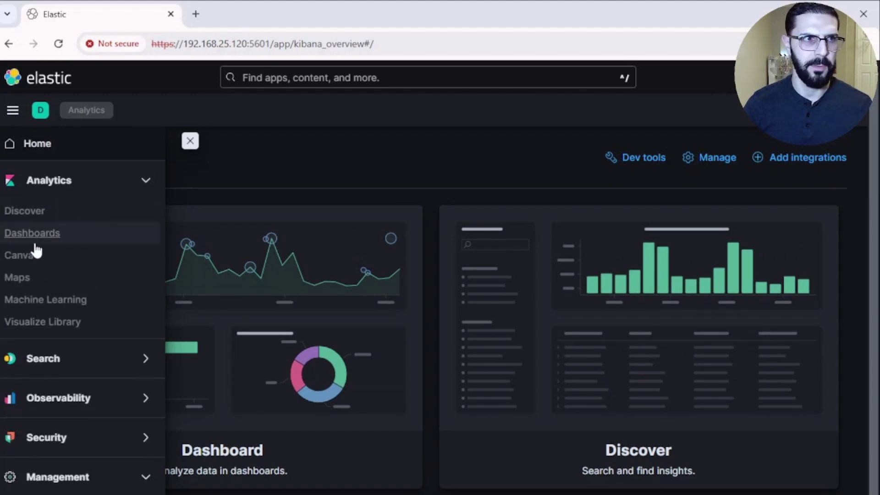
pyautogui.click(41, 322)
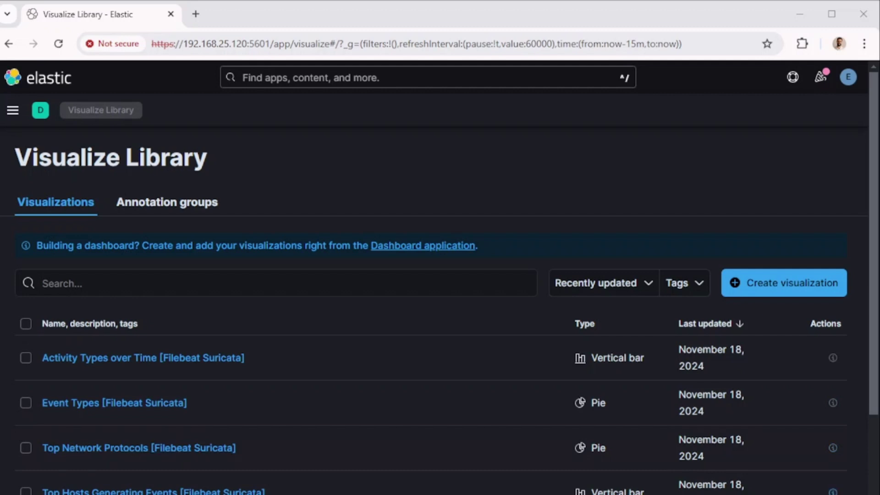
# - Create a new Lens visualization on the filebeat-* data view, keeping the time range at Today
pyautogui.click(787, 288)
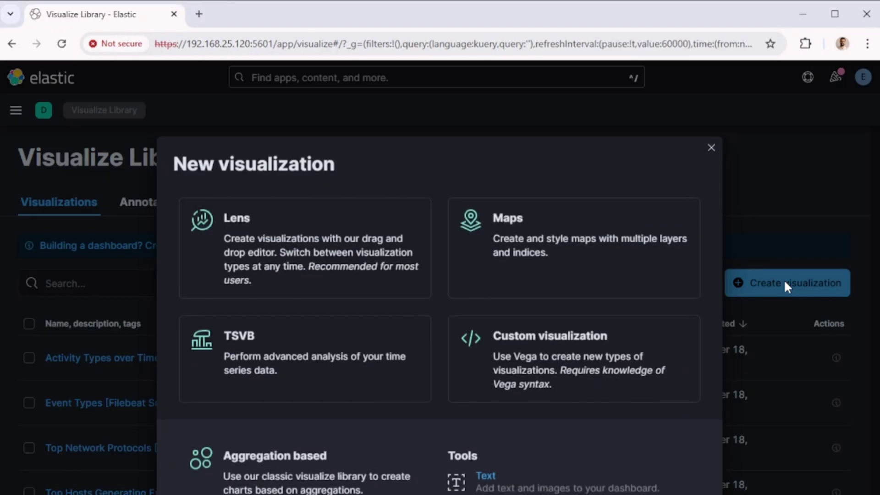
pyautogui.click(249, 252)
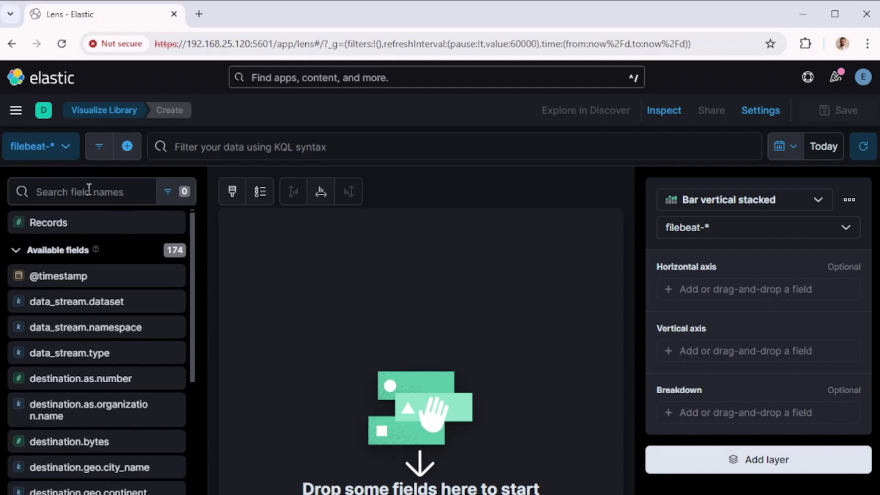
pyautogui.click(67, 149)
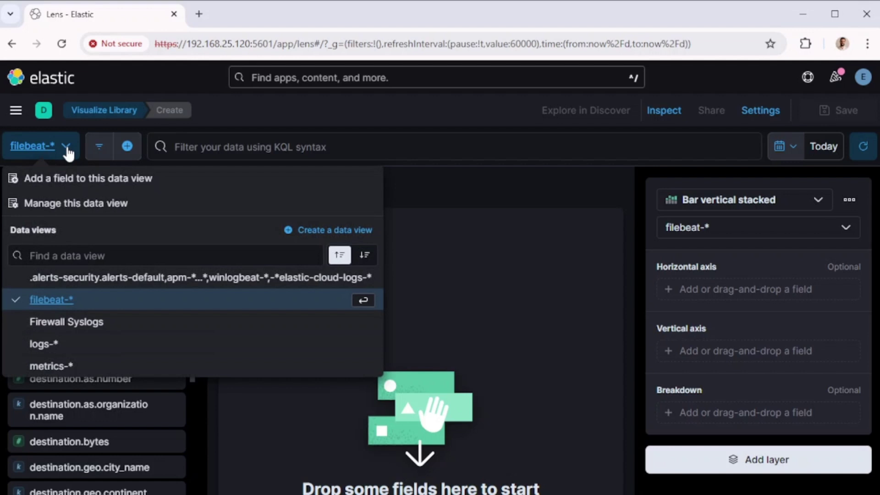
pyautogui.click(68, 151)
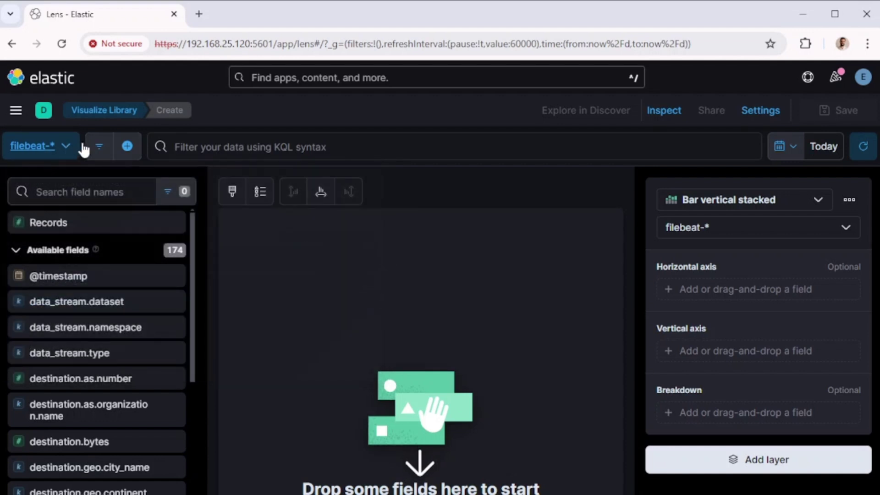
pyautogui.click(796, 153)
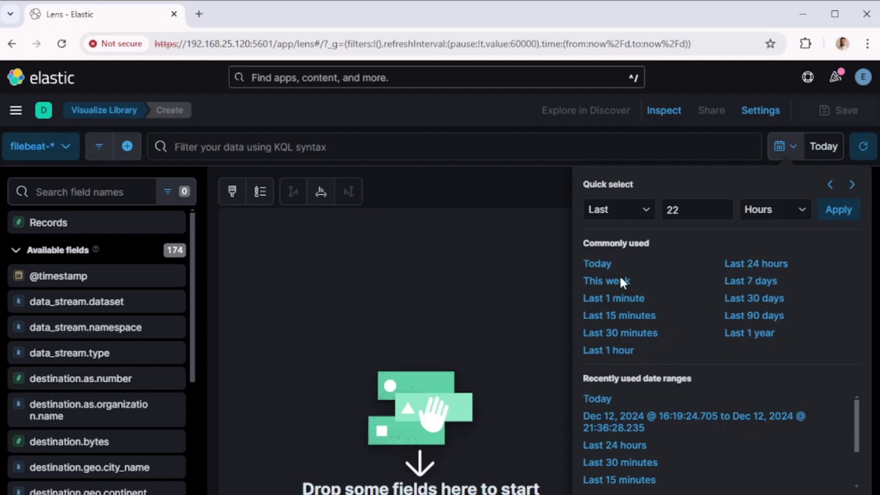
pyautogui.click(467, 115)
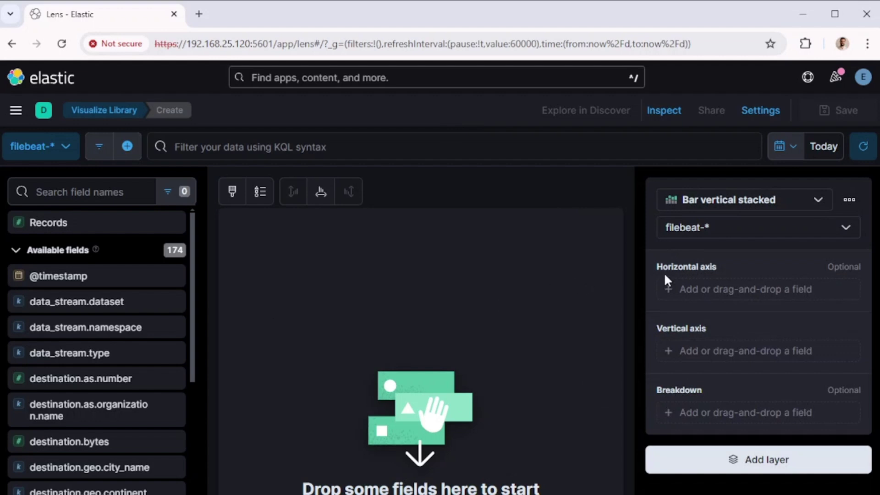
pyautogui.click(710, 290)
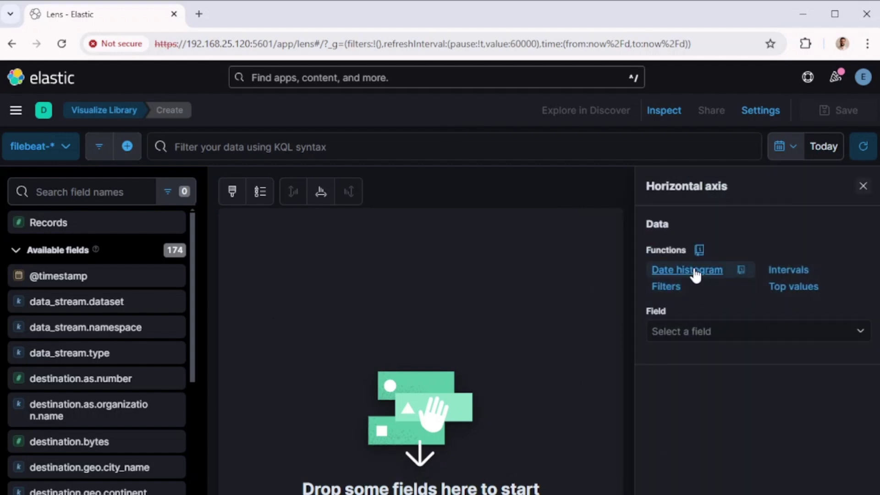
pyautogui.click(696, 273)
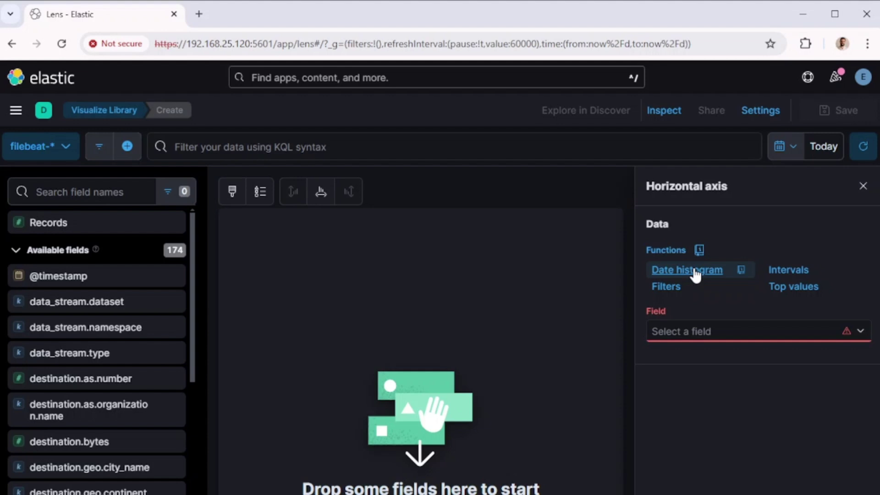
pyautogui.click(713, 331)
pyautogui.click(569, 370)
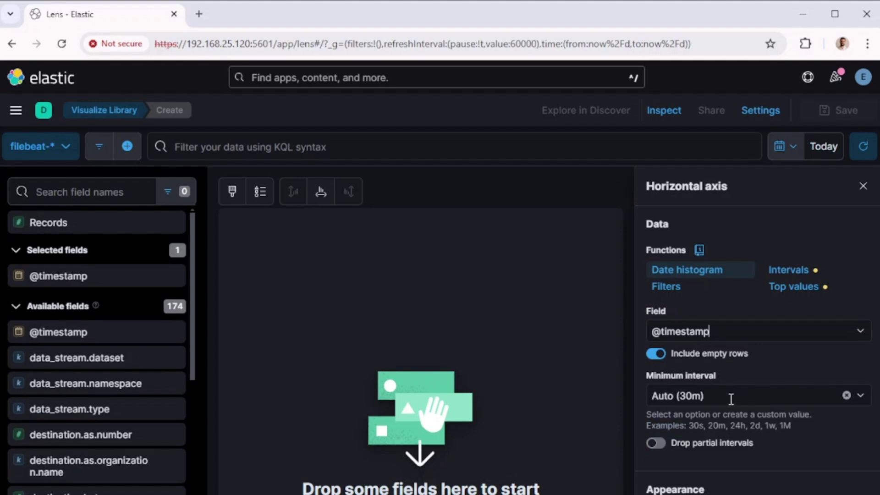
pyautogui.click(864, 187)
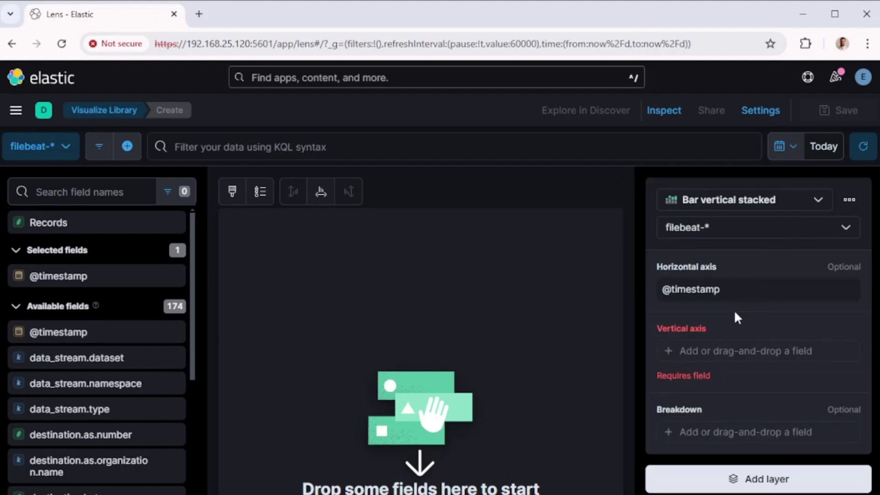
# - Plot Count of records on the vertical axis of the Lens chart
pyautogui.click(708, 353)
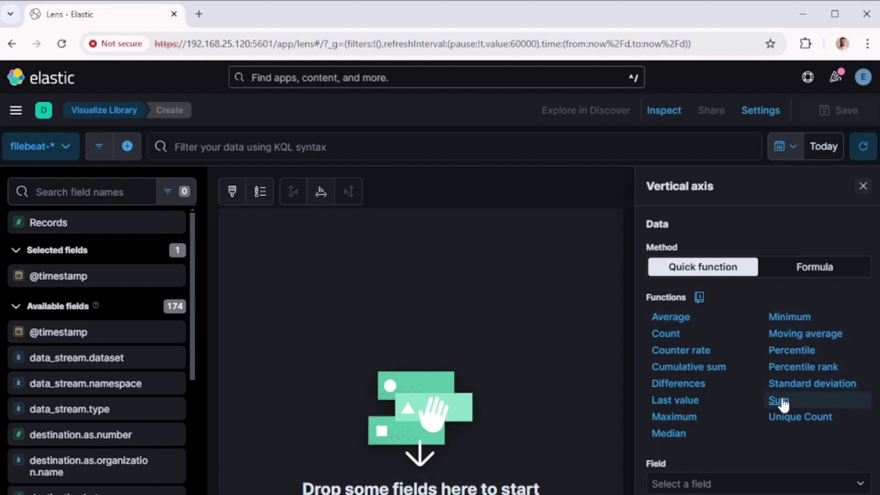
pyautogui.click(667, 335)
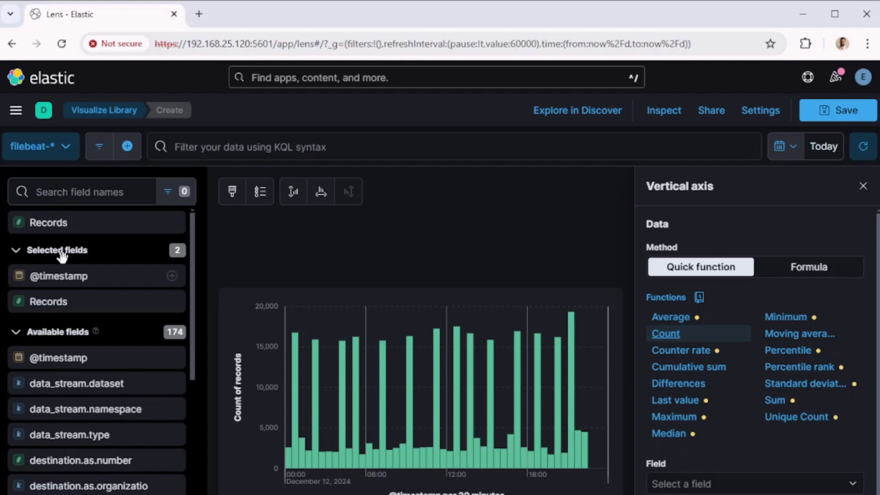
pyautogui.moveTo(46, 220); pyautogui.dragTo(711, 351)
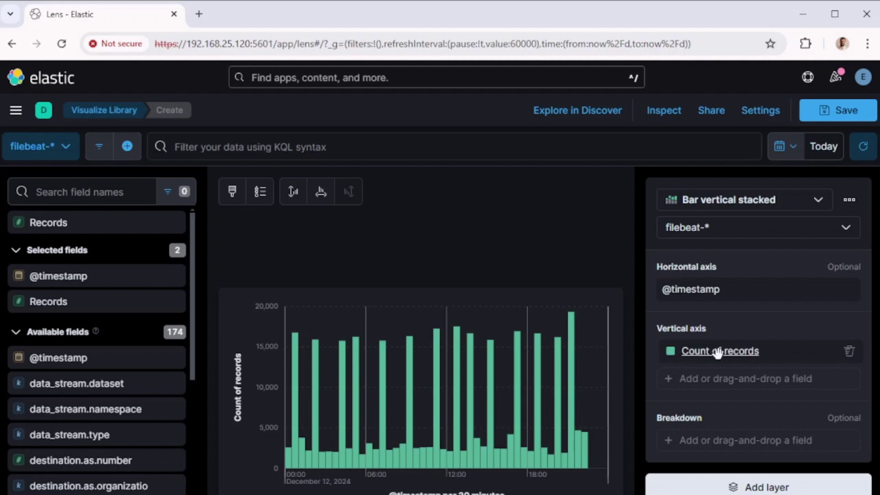
pyautogui.click(736, 436)
# - Break the bars down by top values of fortinet.firewall.srcname, with Group remaining values as Other turned off
pyautogui.click(747, 327)
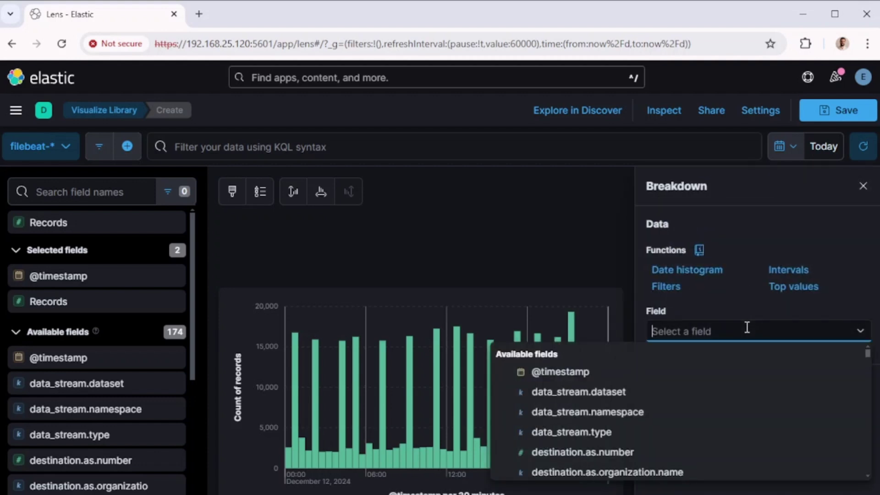
pyautogui.write('srcn')
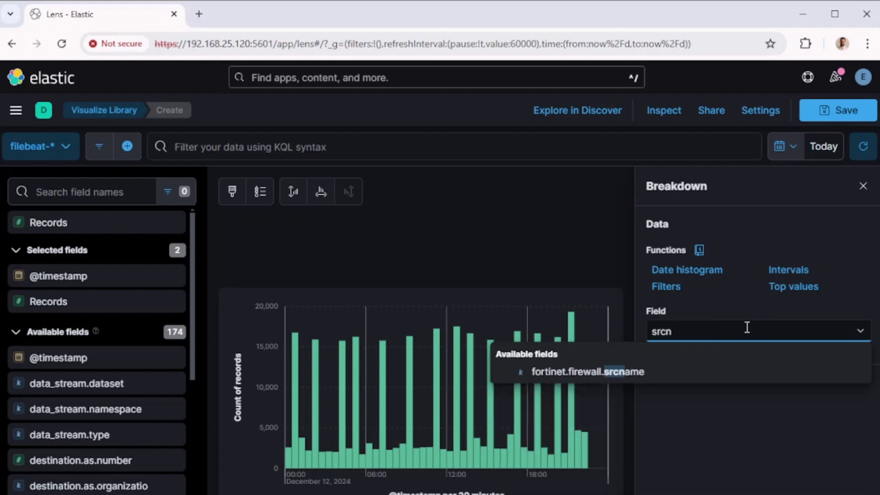
pyautogui.click(617, 373)
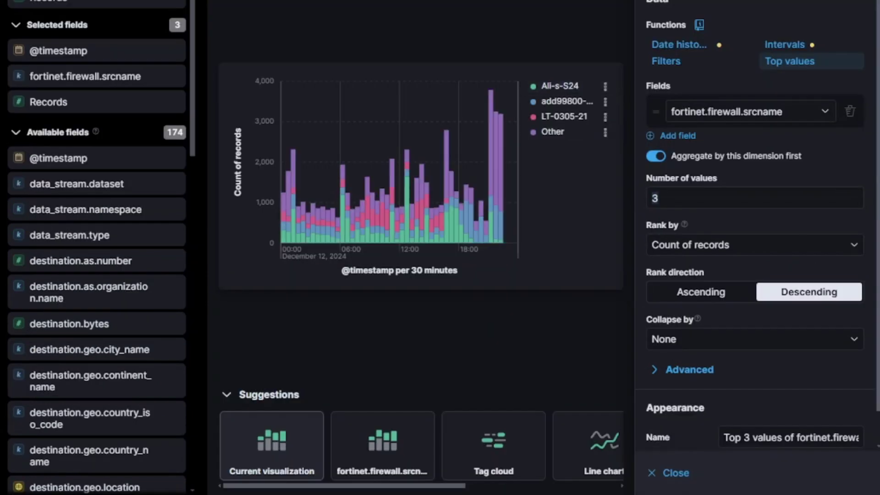
pyautogui.click(654, 198)
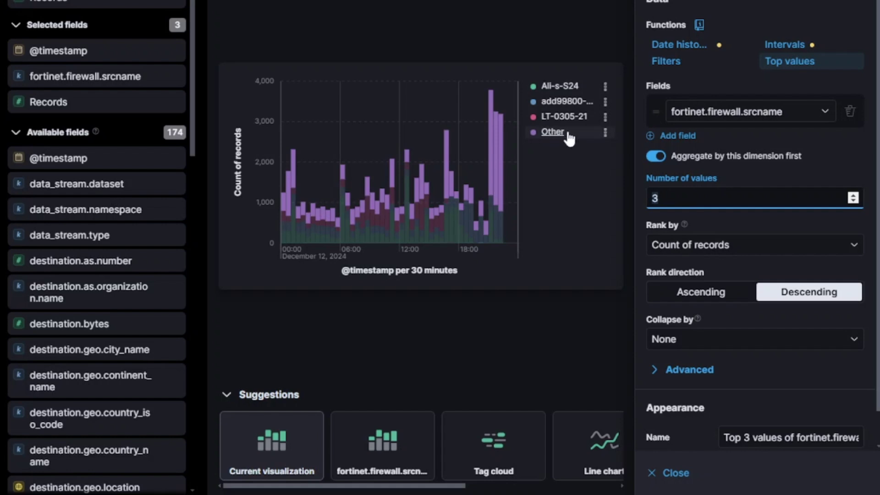
pyautogui.click(660, 370)
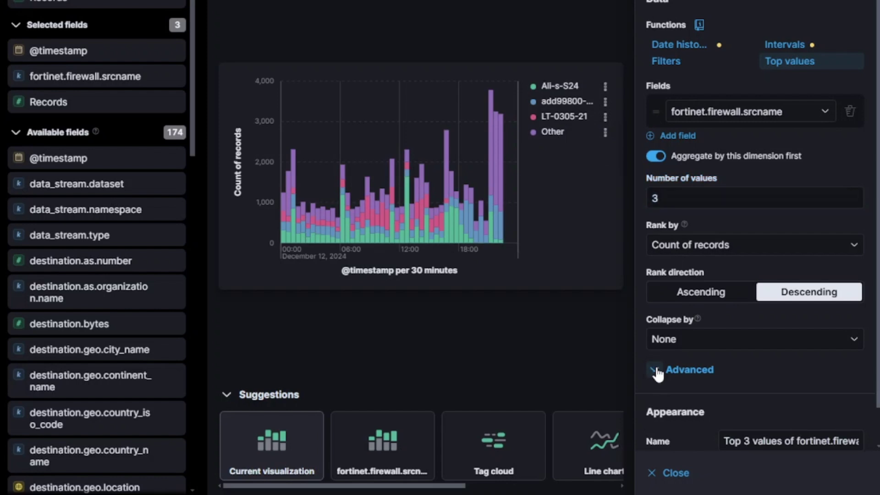
pyautogui.scroll(-2, 683, 307)
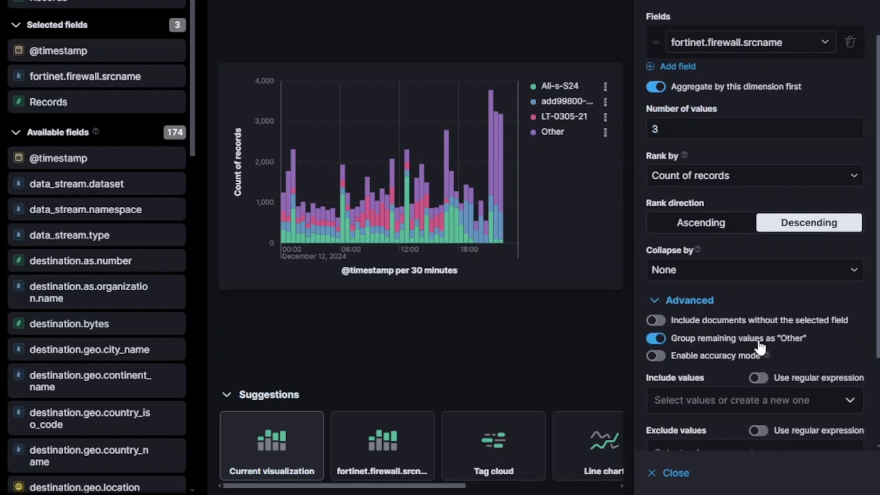
pyautogui.click(656, 339)
pyautogui.click(660, 301)
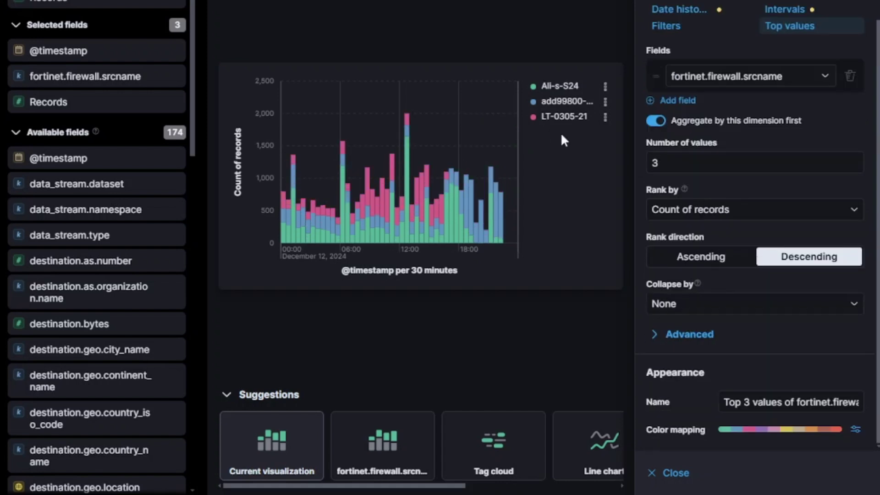
# - Raise the number of top values shown in the breakdown to 7
pyautogui.click(686, 167)
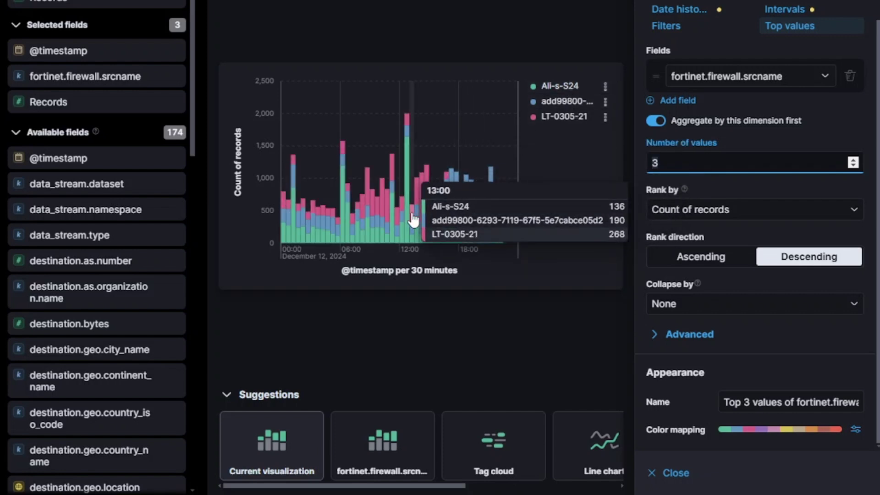
pyautogui.click(854, 160)
pyautogui.click(853, 160)
pyautogui.click(853, 160)
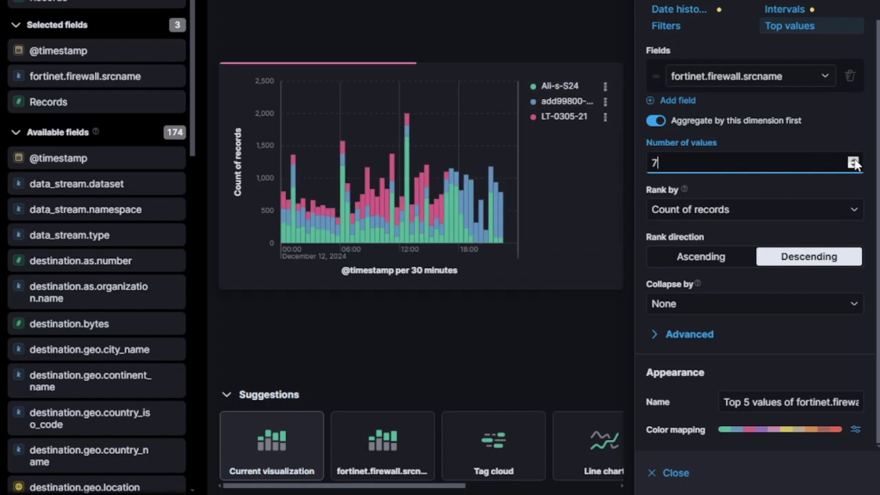
pyautogui.click(854, 161)
pyautogui.click(853, 160)
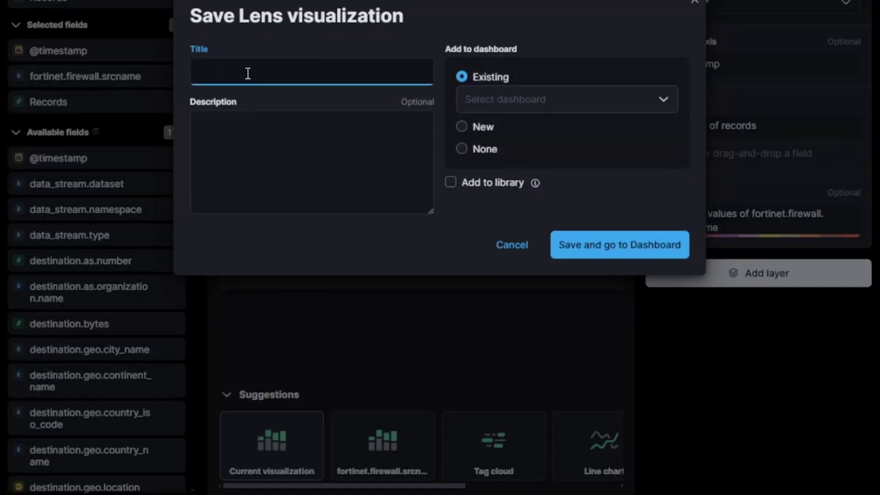
# - Save the chart to the library as 'Count of Records by Source Device' without a dashboard, then return to Visualize Library
pyautogui.write('Count of Records by Source Device')
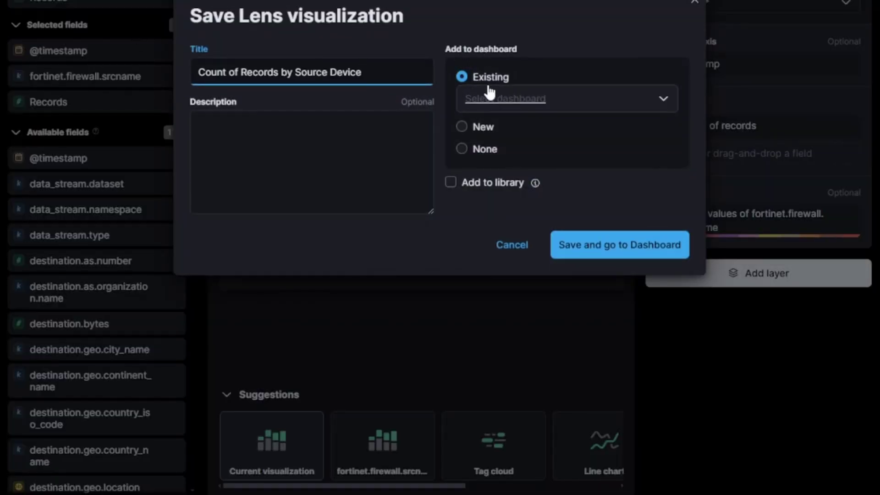
pyautogui.click(495, 94)
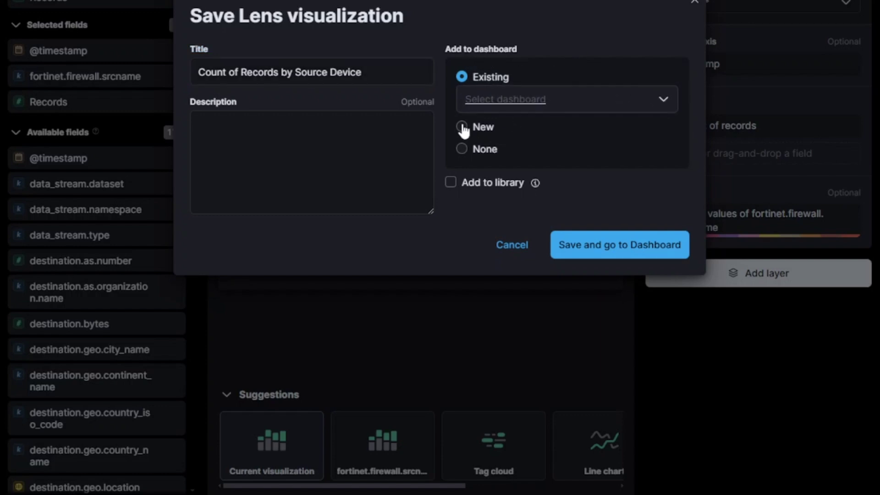
pyautogui.click(497, 150)
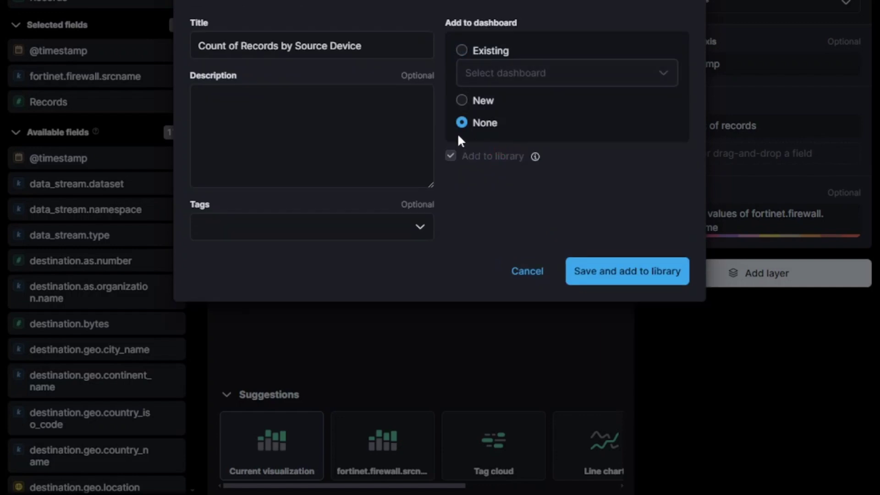
pyautogui.click(284, 124)
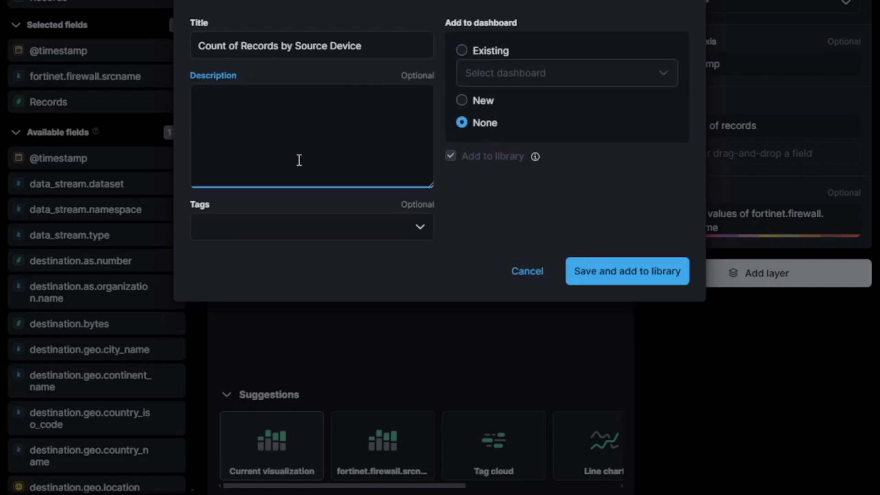
pyautogui.click(419, 228)
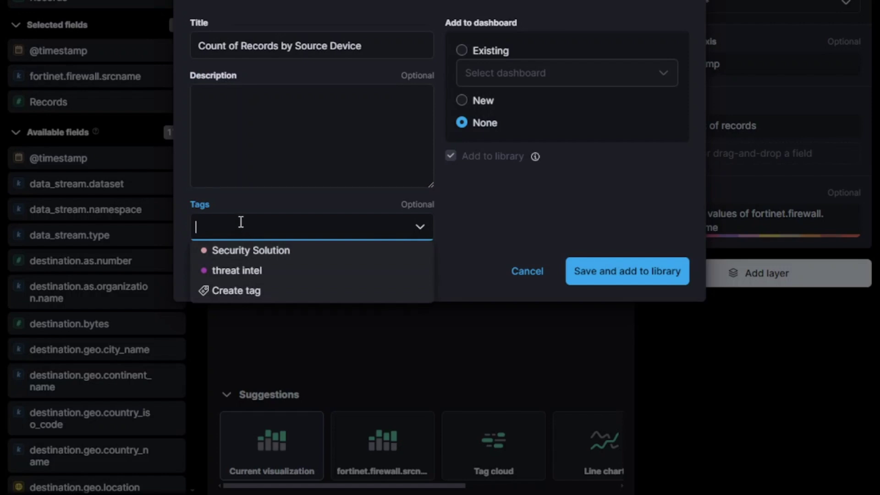
pyautogui.click(576, 232)
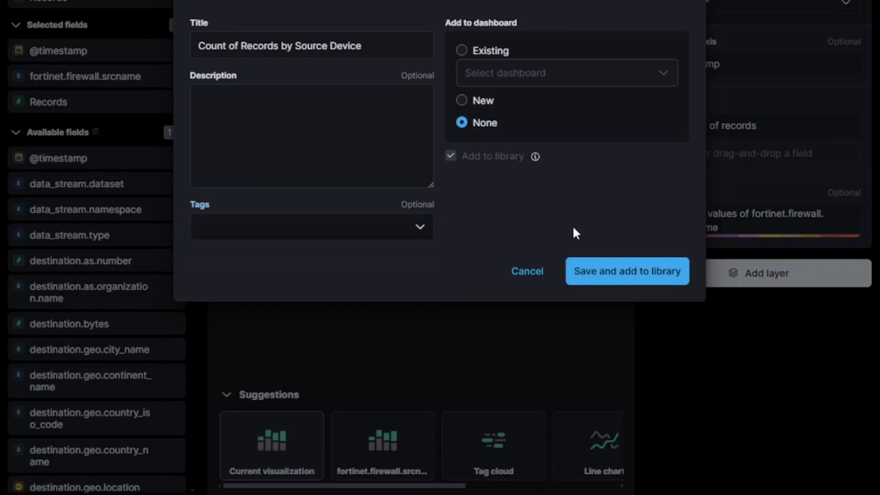
pyautogui.click(648, 275)
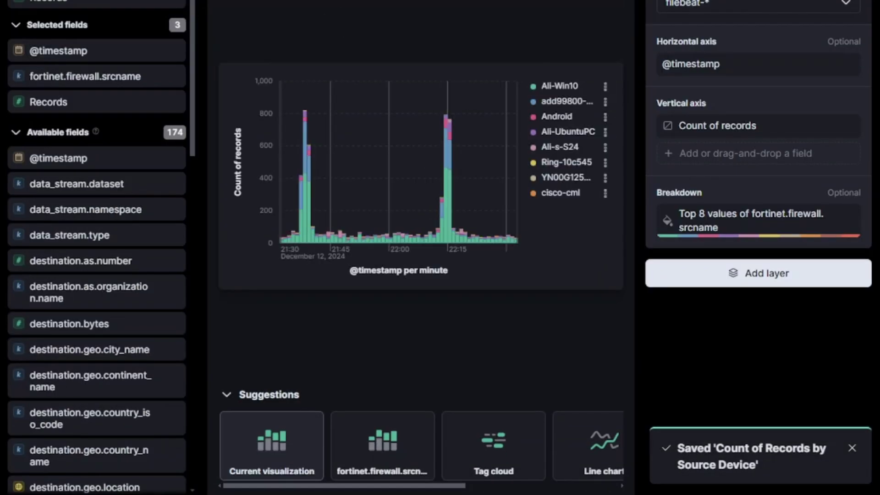
pyautogui.click(54, 164)
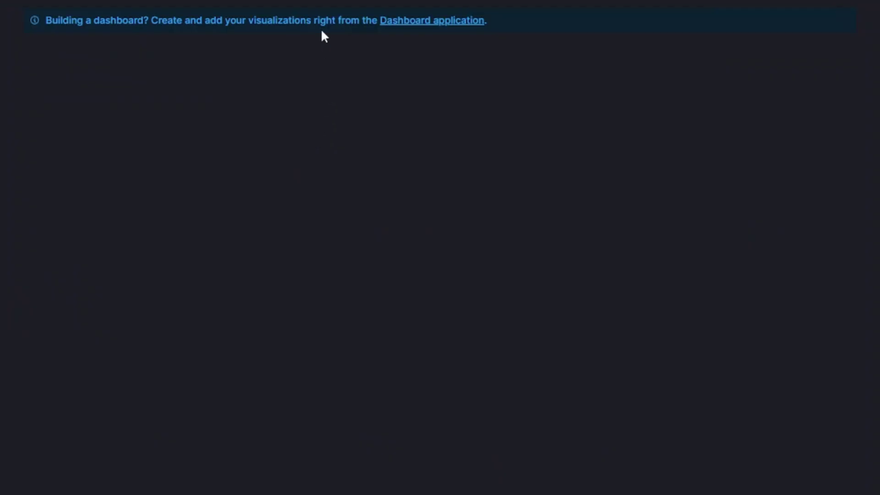
# - Search the saved visualizations in the Visualize Library, then start creating a new visualization
pyautogui.click(150, 64)
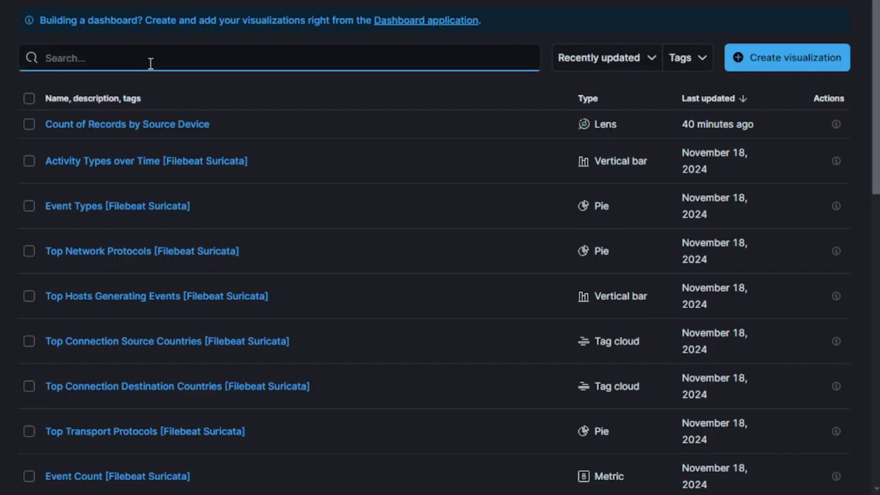
pyautogui.click(227, 129)
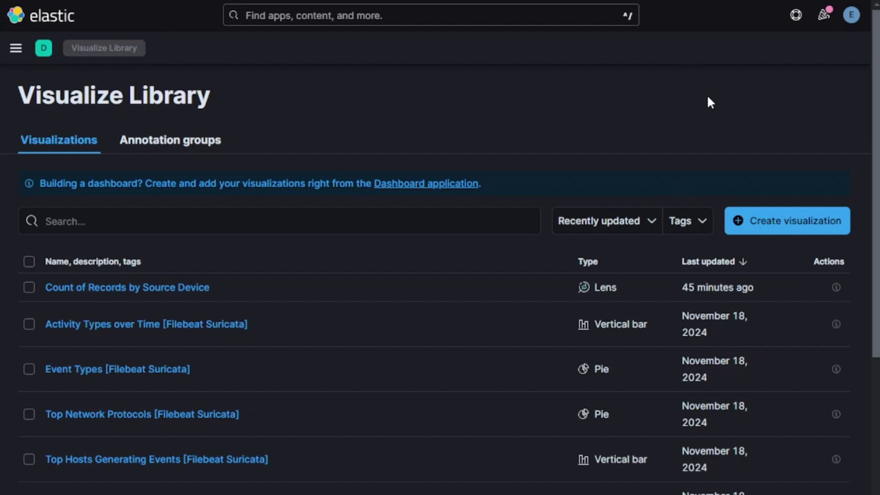
pyautogui.click(730, 222)
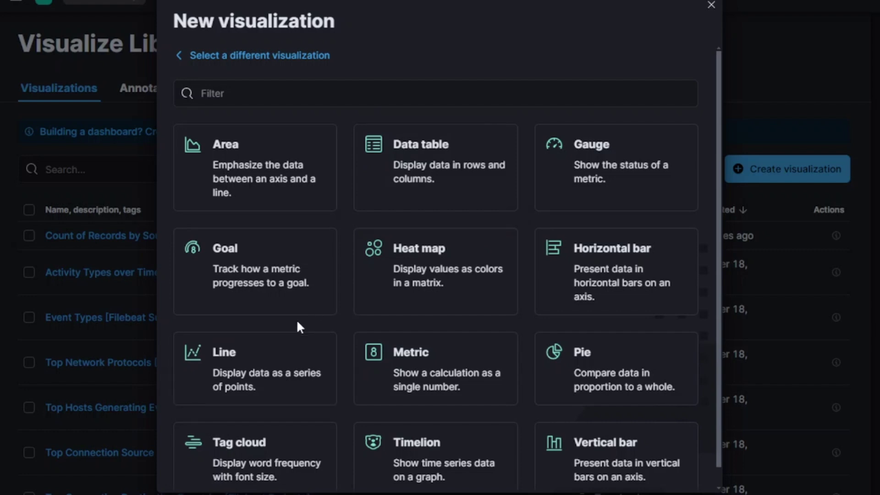
# - Create a Tag cloud visualization using the filebeat-* data source, found by searching 'file'
pyautogui.click(250, 449)
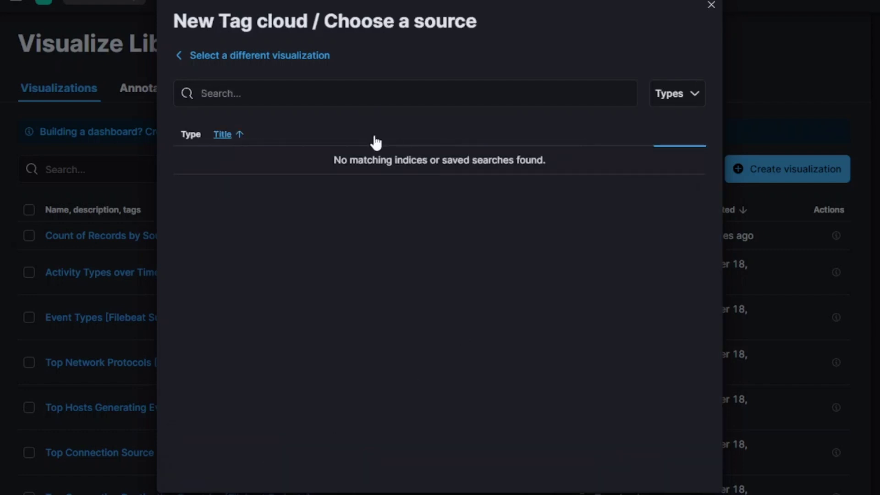
pyautogui.click(261, 90)
pyautogui.write('file')
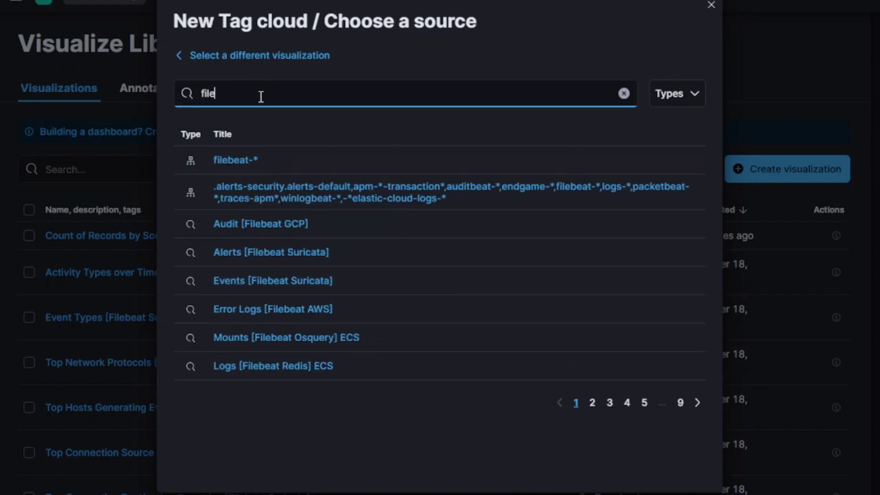
pyautogui.click(222, 161)
pyautogui.click(853, 195)
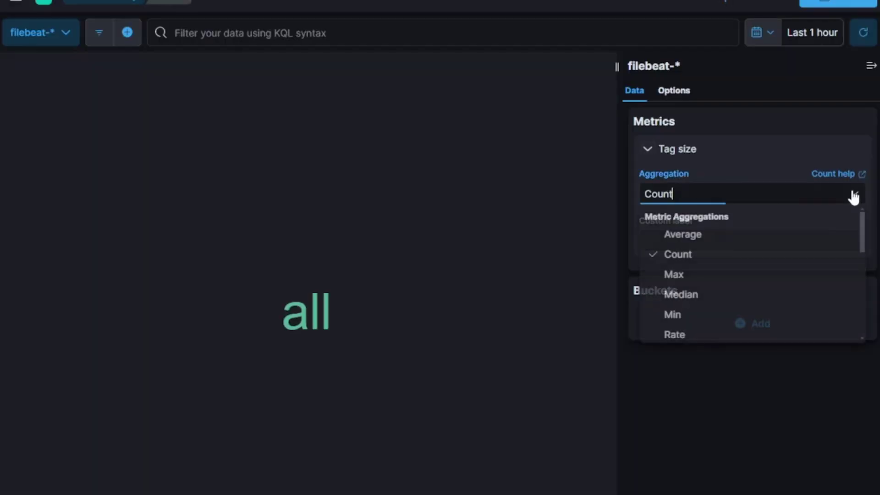
# - Keep Count as tag size, add a Tags bucket on Terms of destination.as.organization.name, and update
pyautogui.click(686, 259)
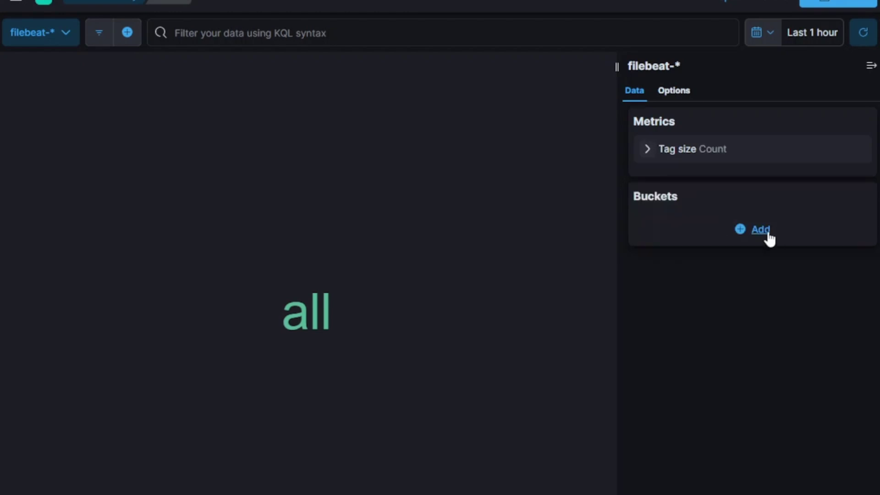
pyautogui.click(763, 235)
pyautogui.click(733, 285)
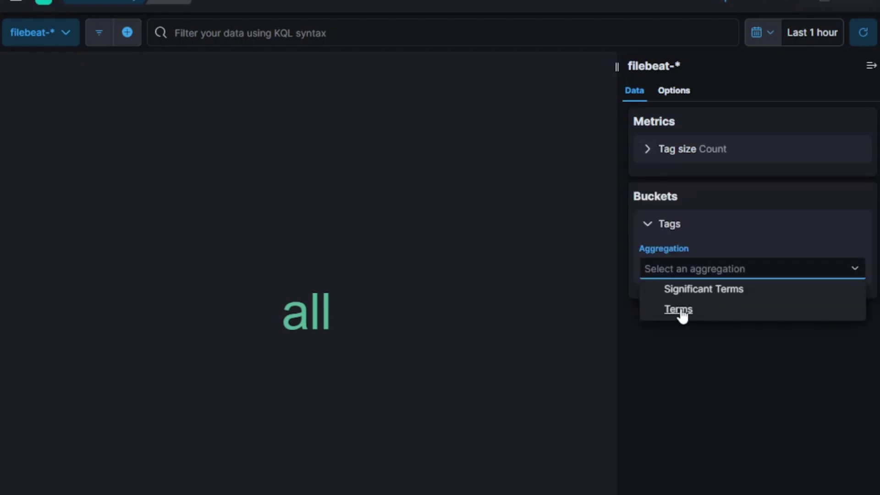
pyautogui.click(681, 311)
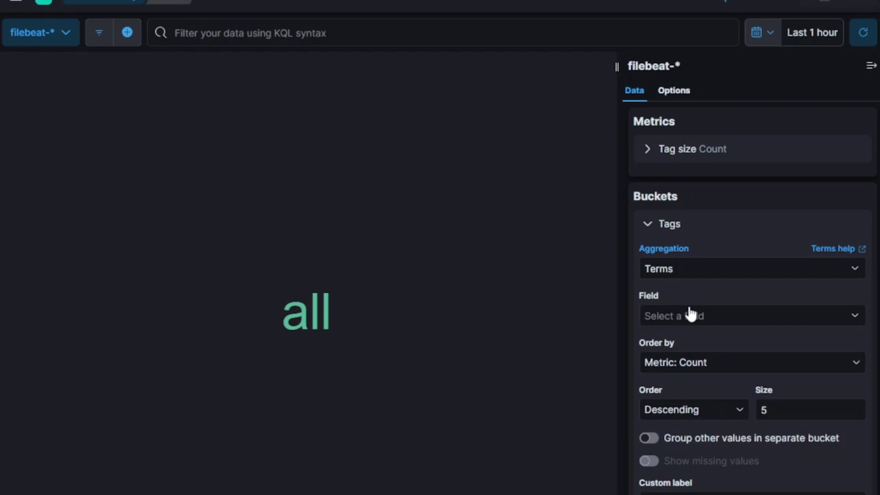
pyautogui.click(817, 314)
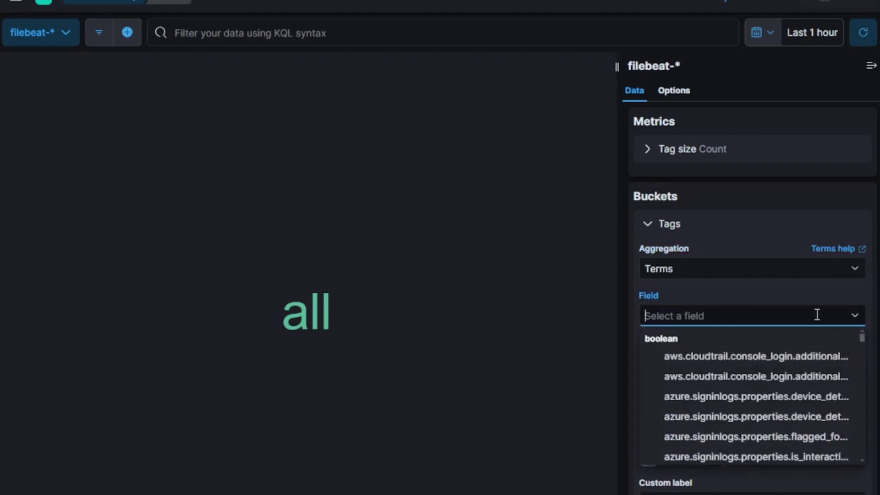
pyautogui.write('destinatio')
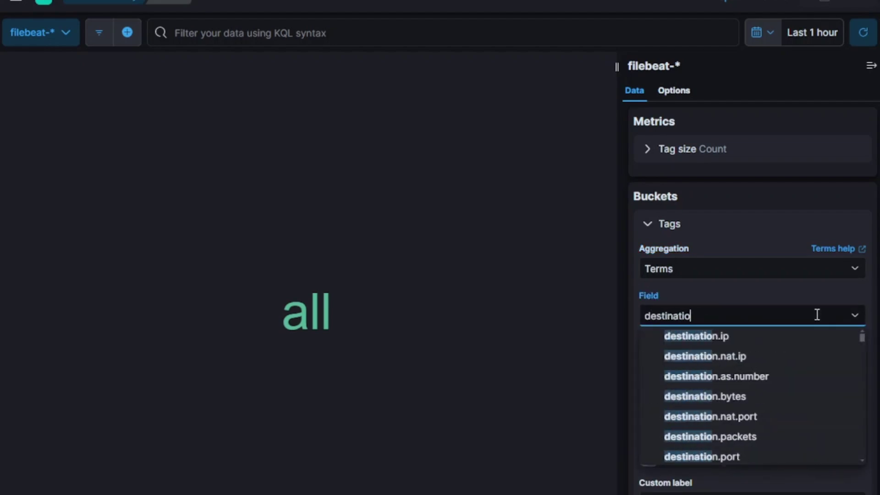
pyautogui.write('n.as')
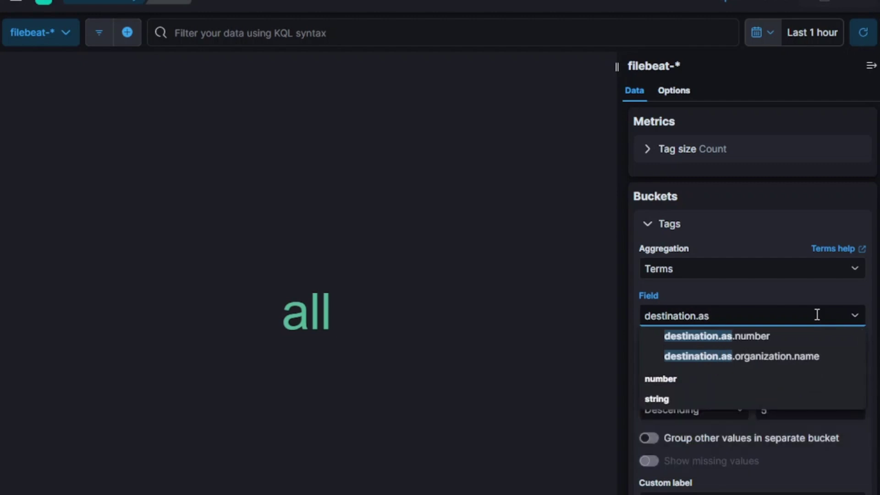
pyautogui.click(764, 362)
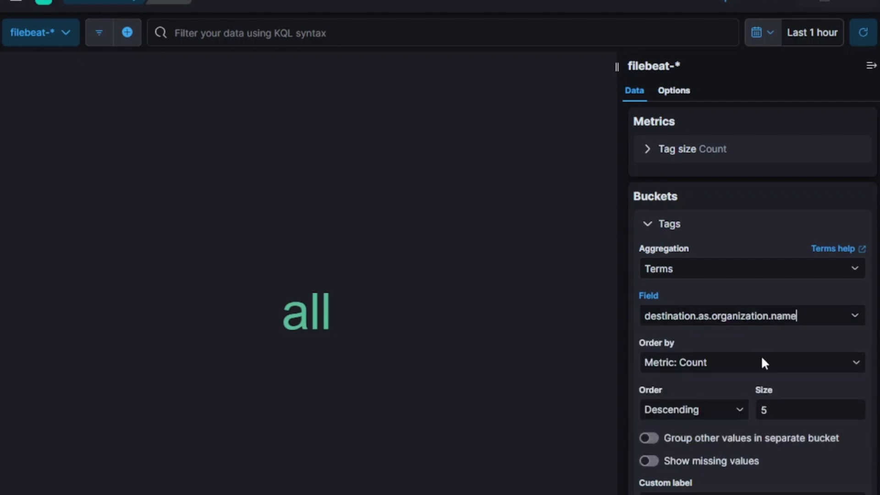
pyautogui.scroll(-3, 825, 436)
pyautogui.click(847, 479)
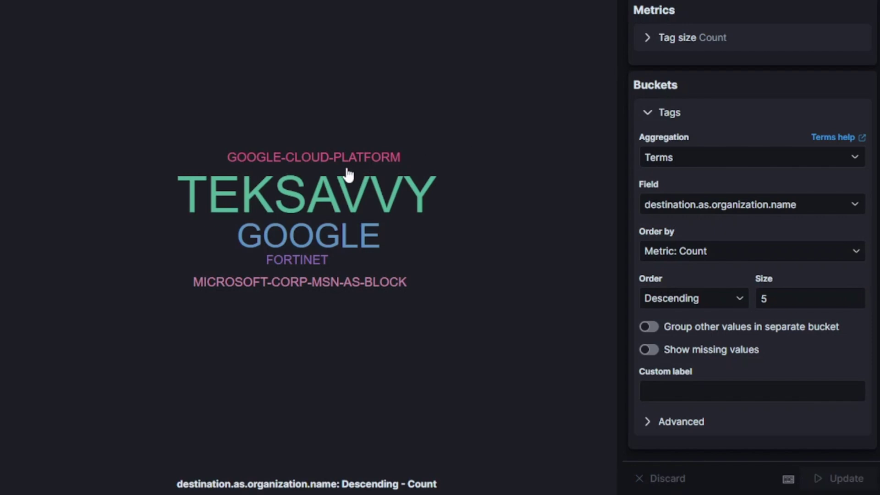
pyautogui.click(738, 302)
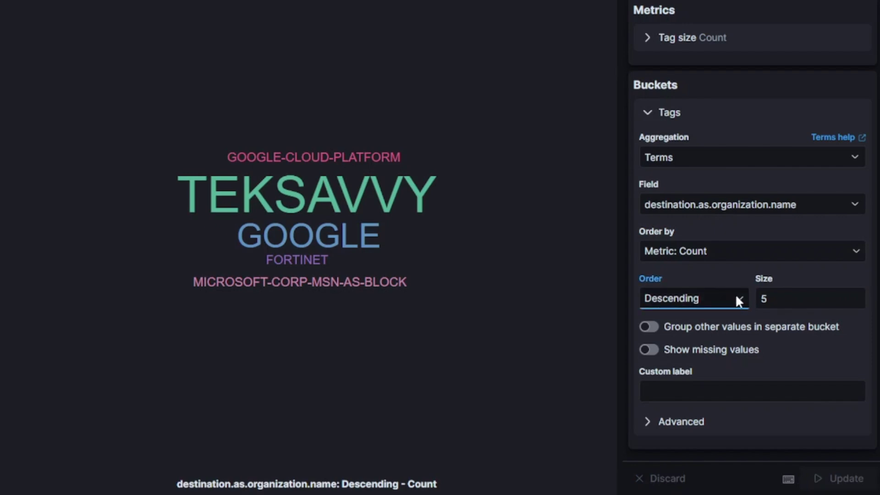
# - Raise the tag count to 15, apply the Temperature colour palette, and begin saving the visualization
pyautogui.click(857, 296)
pyautogui.click(857, 296)
pyautogui.click(857, 296)
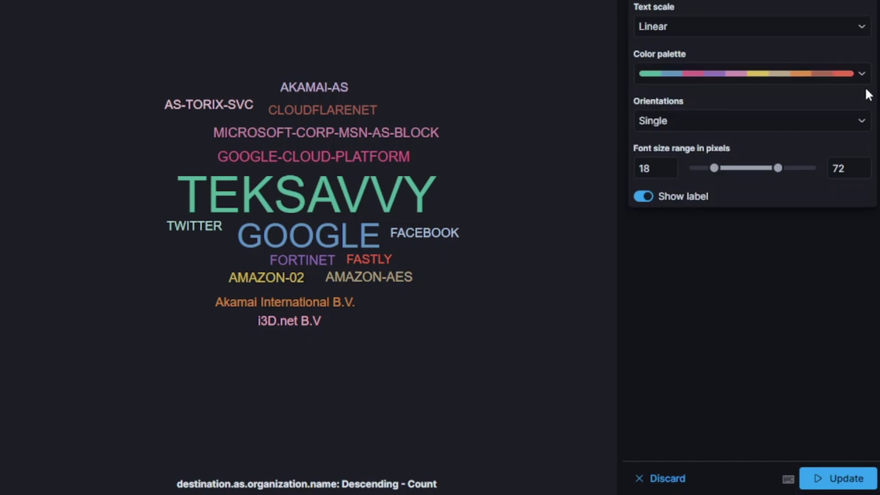
pyautogui.click(862, 76)
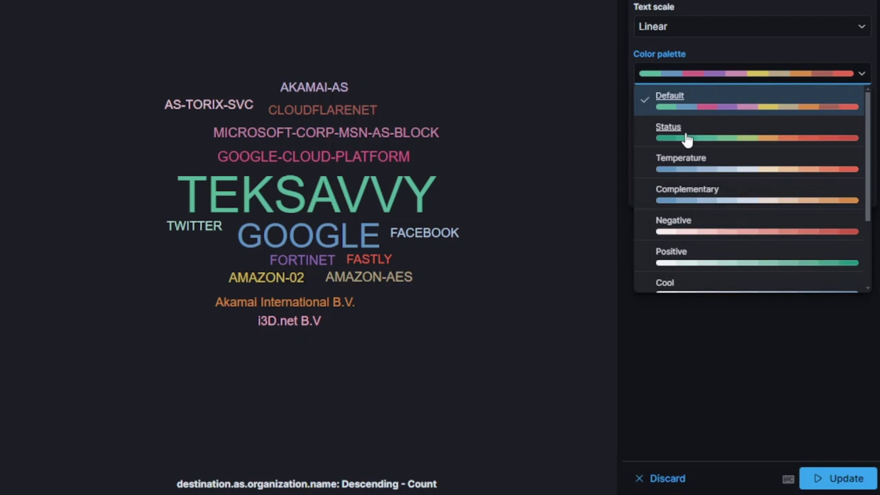
pyautogui.click(677, 170)
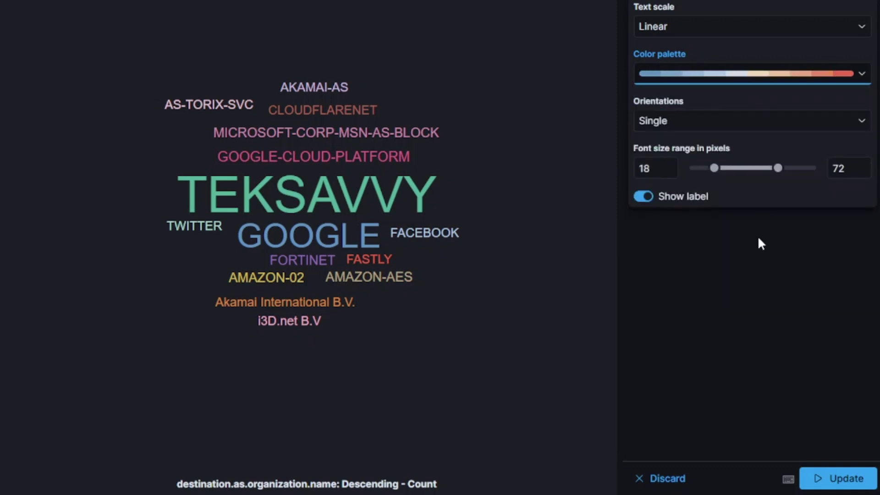
pyautogui.click(670, 107)
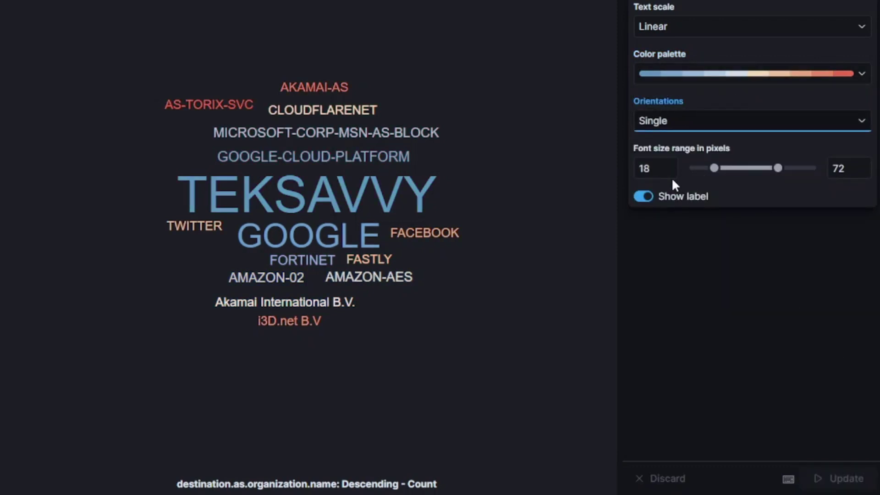
pyautogui.click(837, 46)
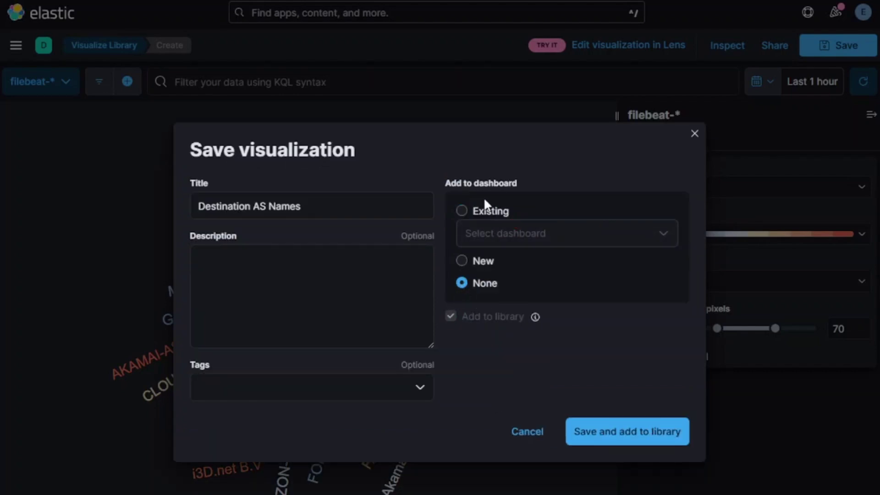
# - Save the tag cloud to the library and create a new empty dashboard from Dashboards
pyautogui.click(631, 437)
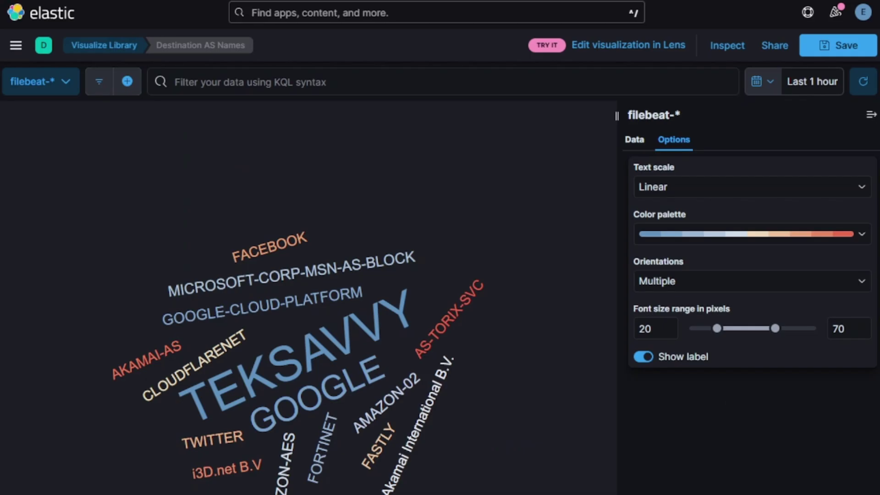
pyautogui.click(15, 45)
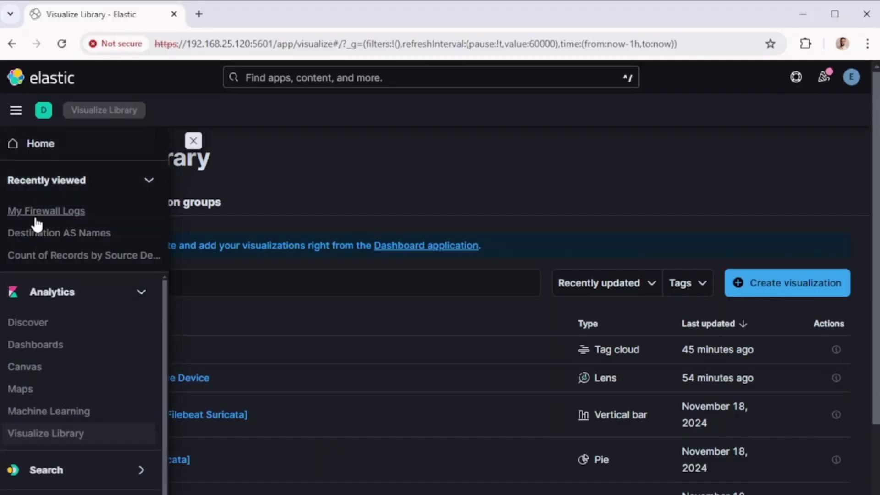
pyautogui.click(55, 349)
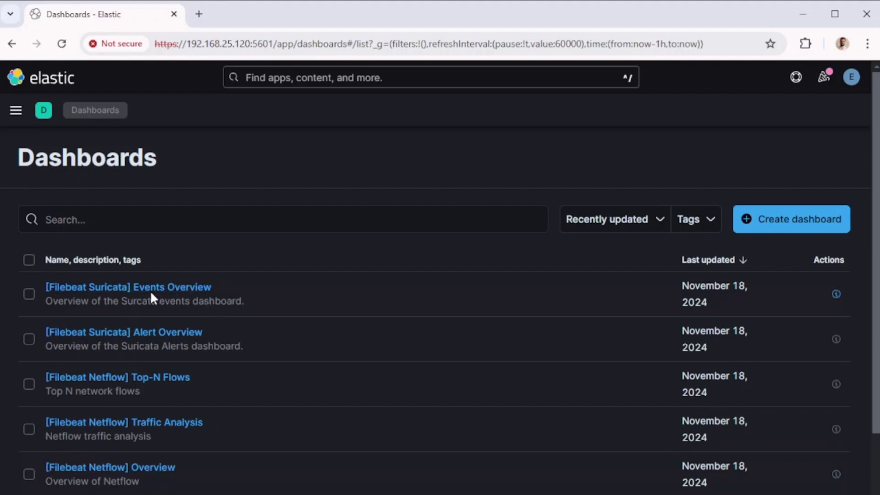
pyautogui.click(796, 220)
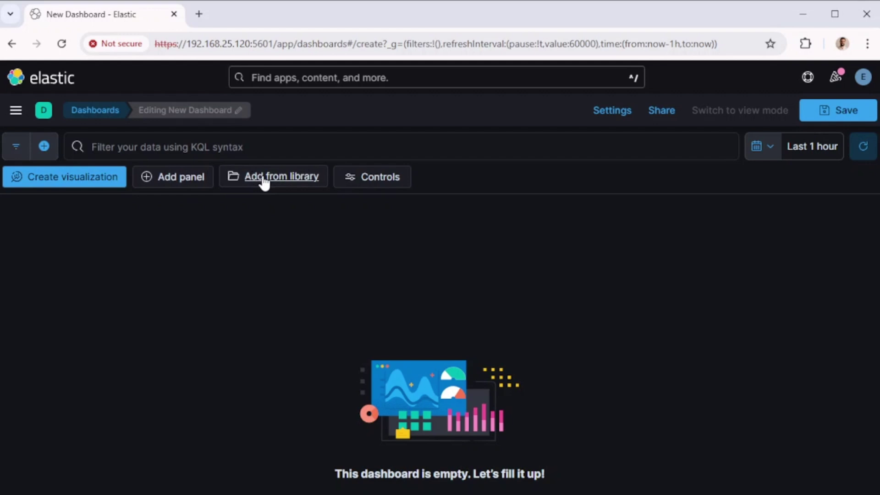
# - Add the Count of Records by Source Device and Destination AS Names library panels, narrowing the word cloud
pyautogui.click(294, 178)
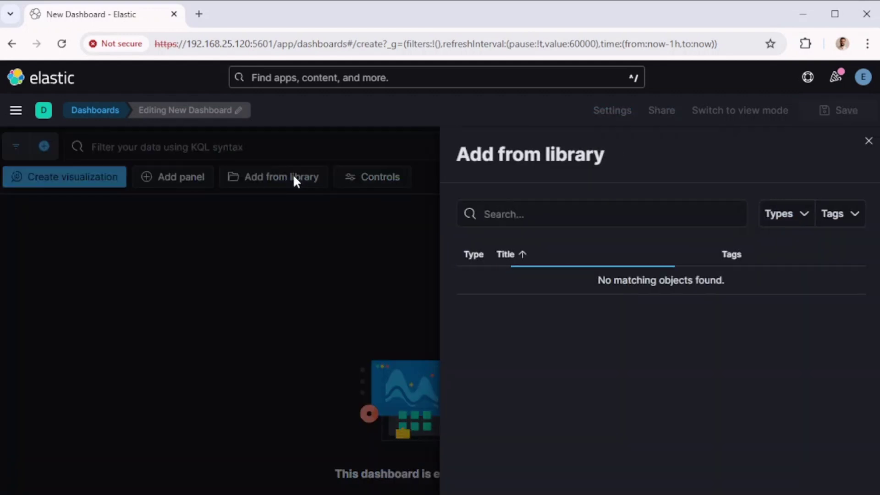
pyautogui.click(607, 215)
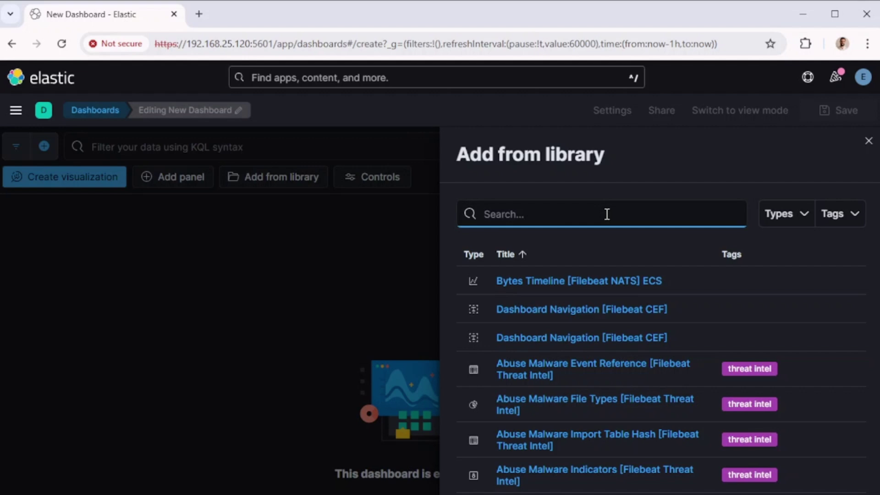
pyautogui.write('count')
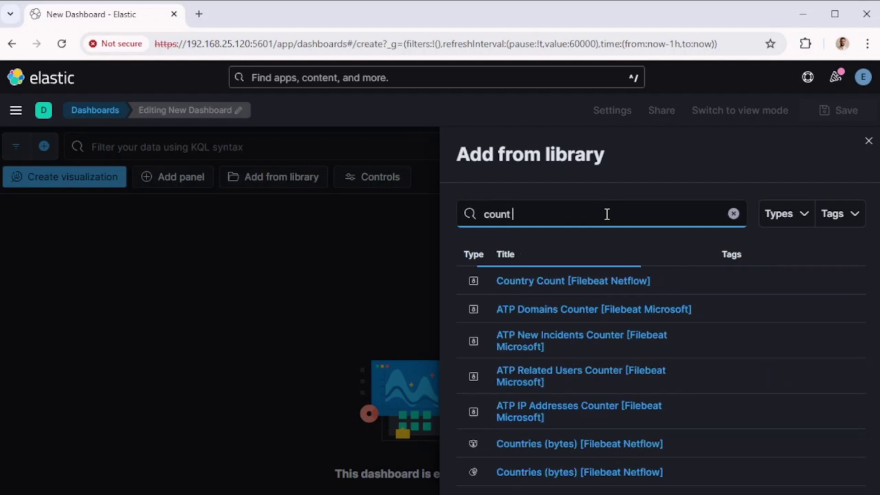
pyautogui.write(' of')
pyautogui.click(614, 285)
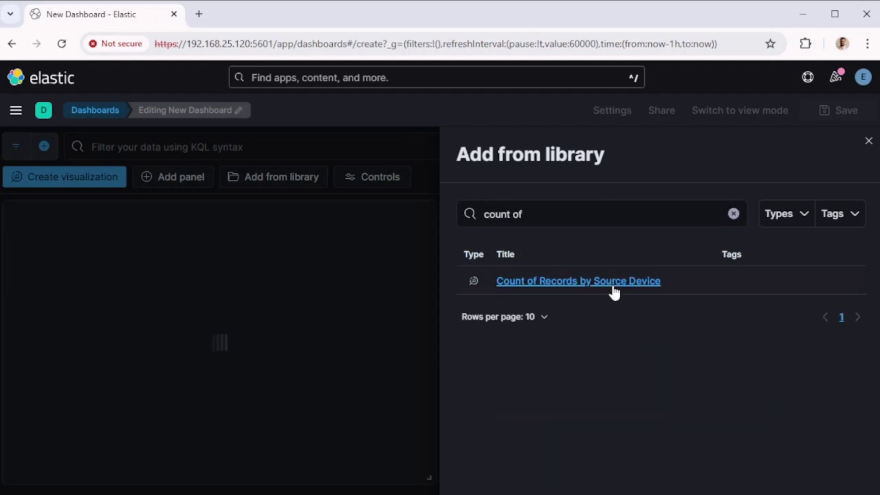
pyautogui.tripleClick(599, 214)
pyautogui.write('des')
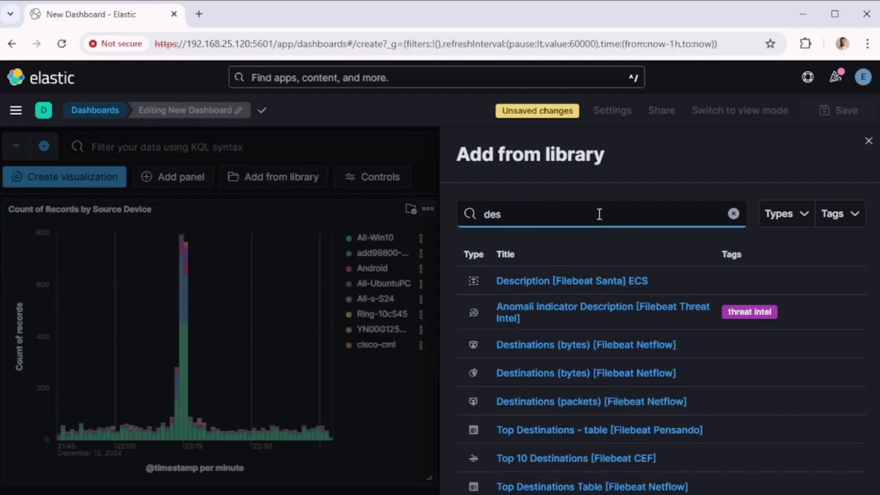
pyautogui.write('tination a')
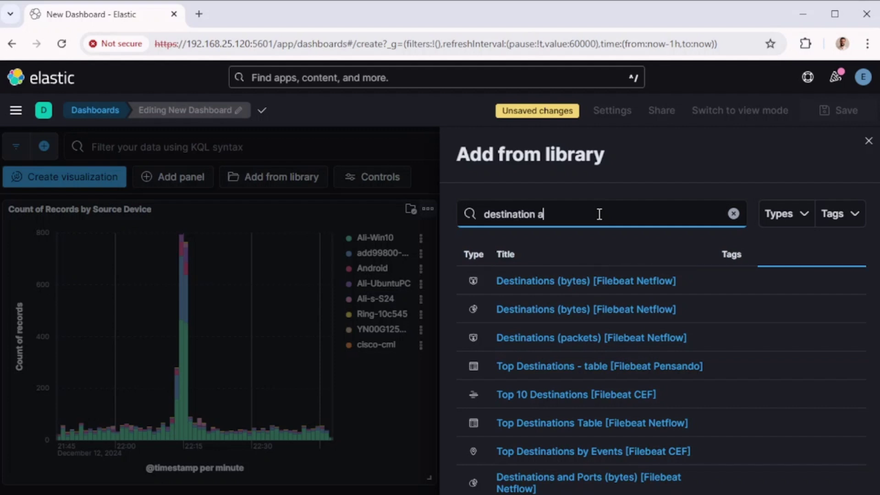
pyautogui.write('s')
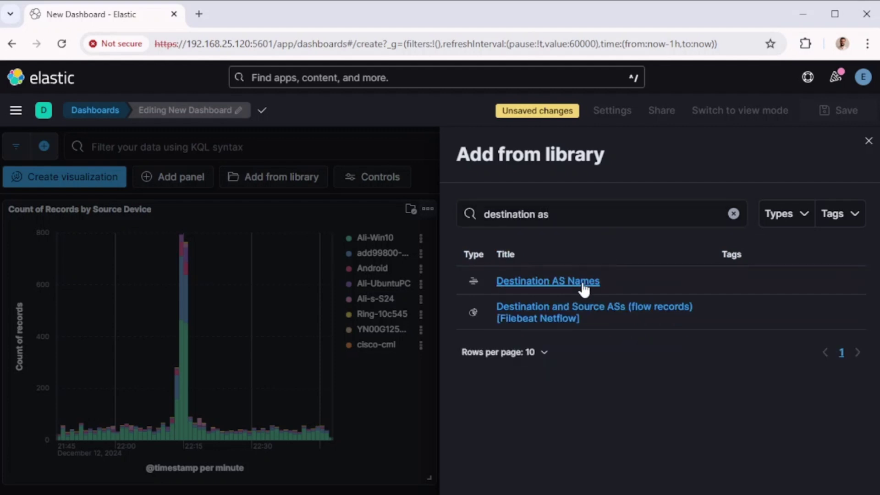
pyautogui.click(869, 141)
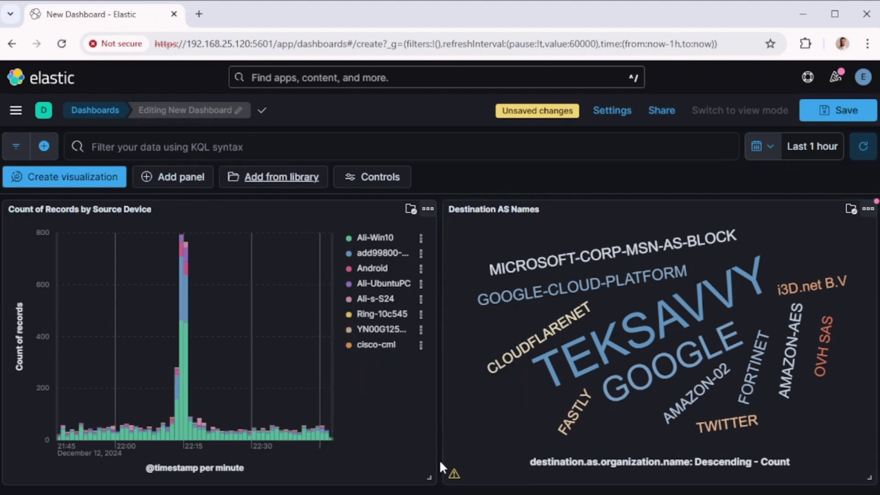
pyautogui.moveTo(870, 478); pyautogui.dragTo(649, 478)
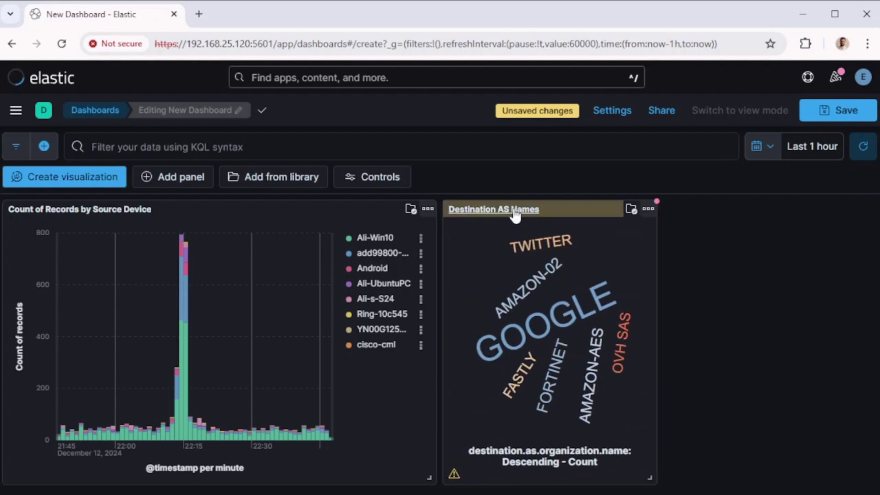
# - Move the word cloud to the right edge and save the dashboard as 'My Firewall Logs' with time stored
pyautogui.moveTo(516, 216); pyautogui.dragTo(715, 216)
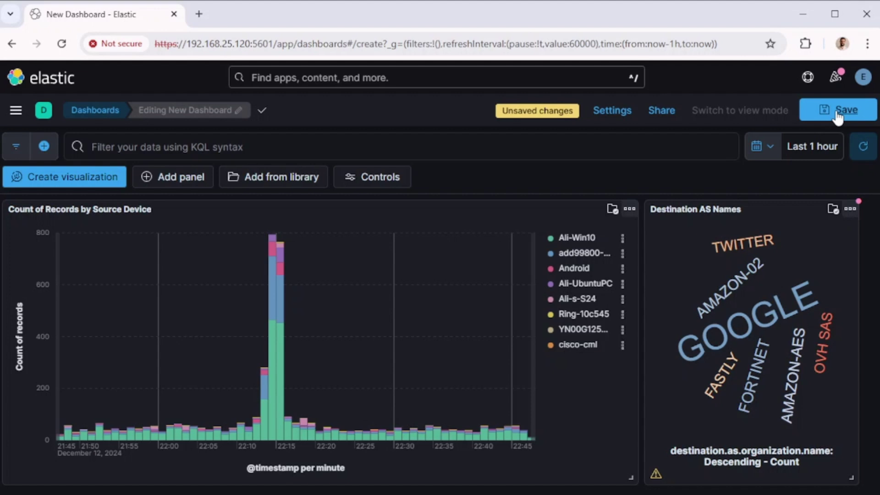
pyautogui.click(838, 112)
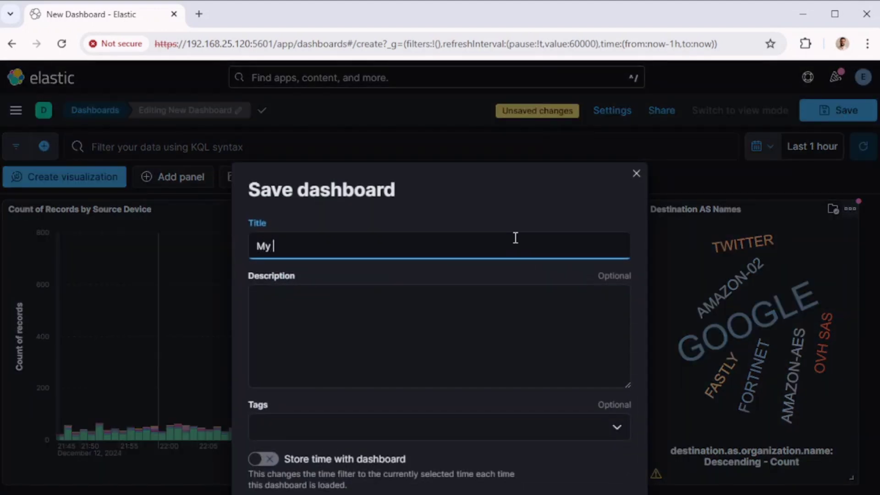
pyautogui.write('My Firewall Logs')
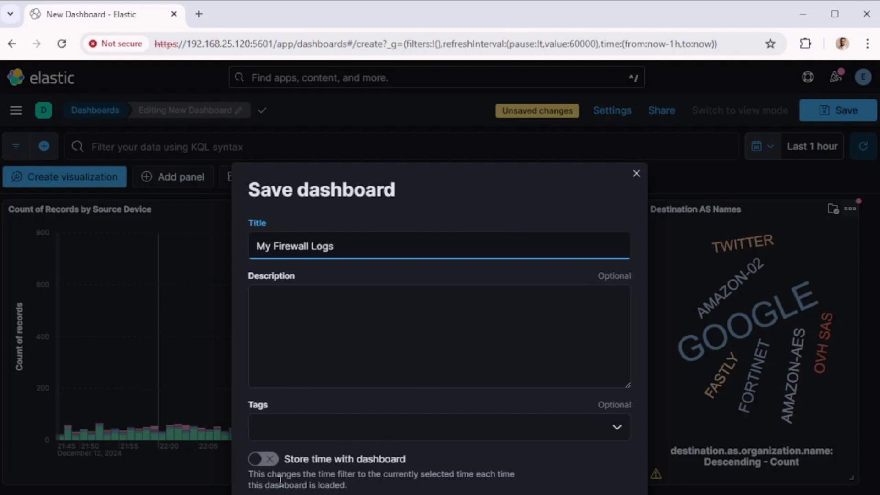
pyautogui.click(269, 463)
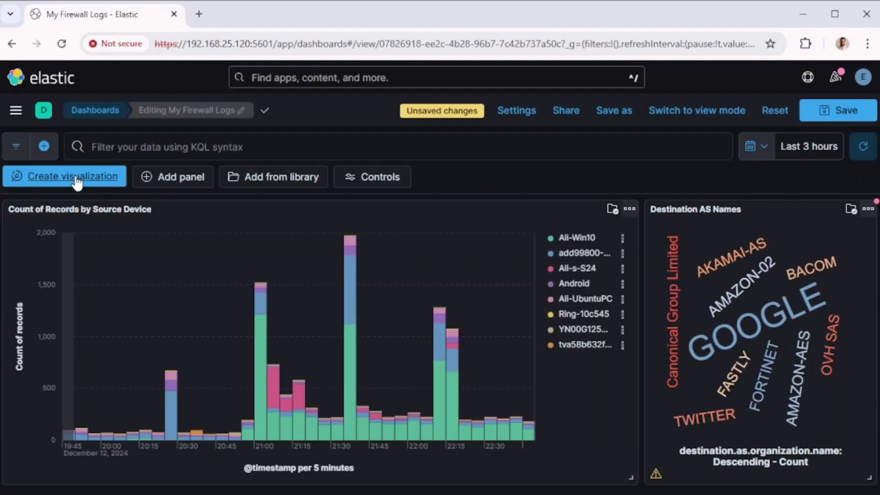
# - Start a new Table visualization for the dashboard with a Count of records metric
pyautogui.click(76, 182)
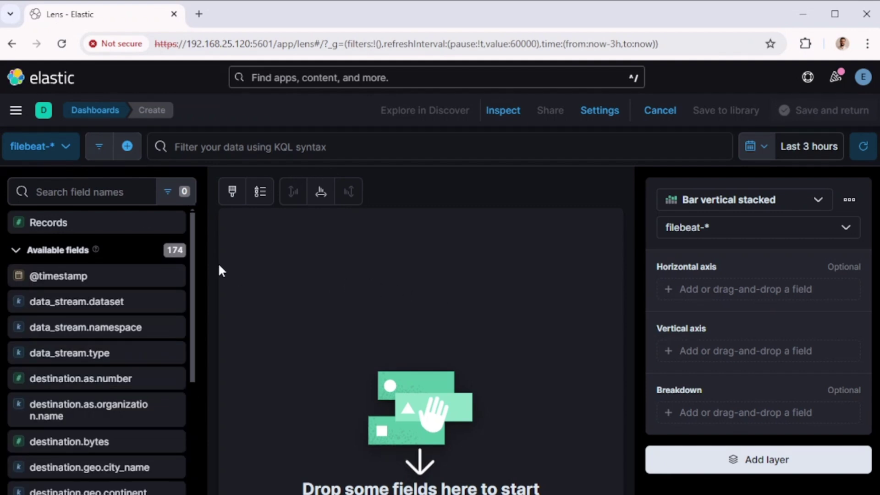
pyautogui.click(734, 199)
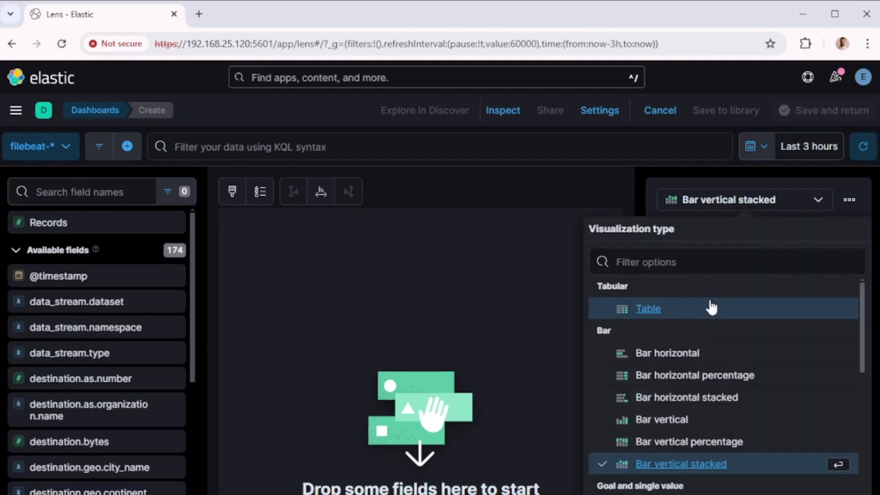
pyautogui.click(662, 308)
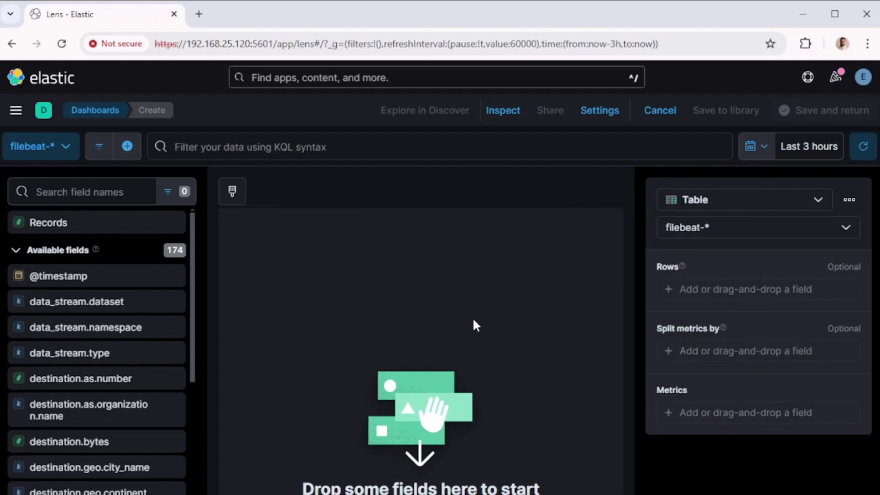
pyautogui.click(717, 415)
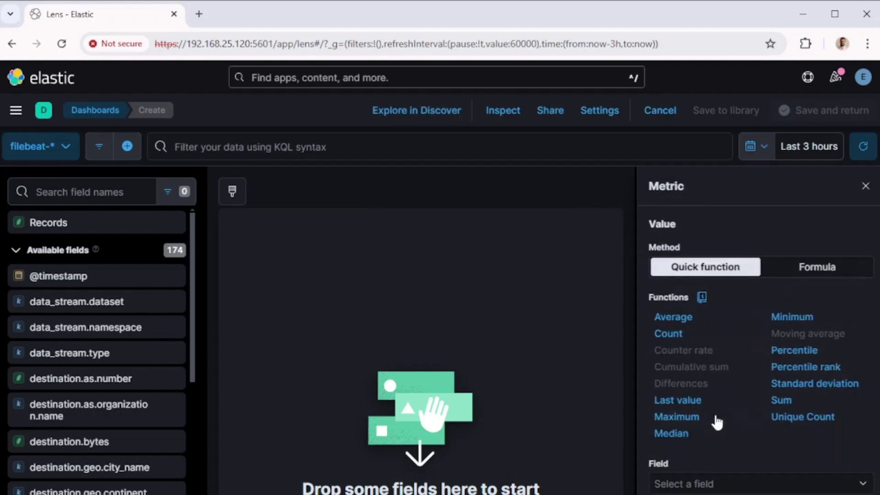
pyautogui.click(674, 338)
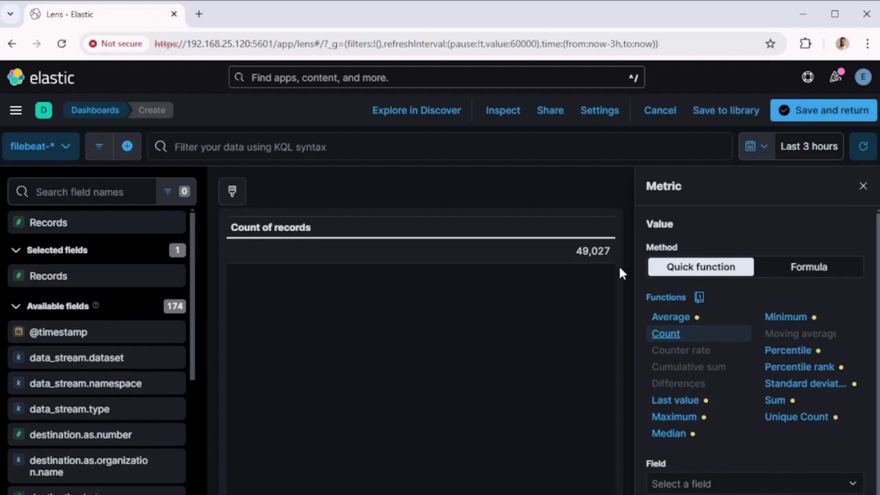
pyautogui.click(576, 253)
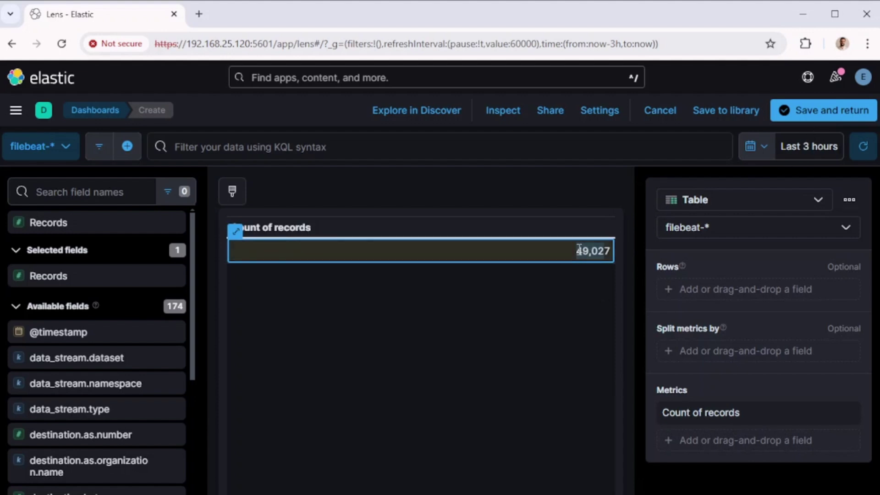
pyautogui.click(580, 303)
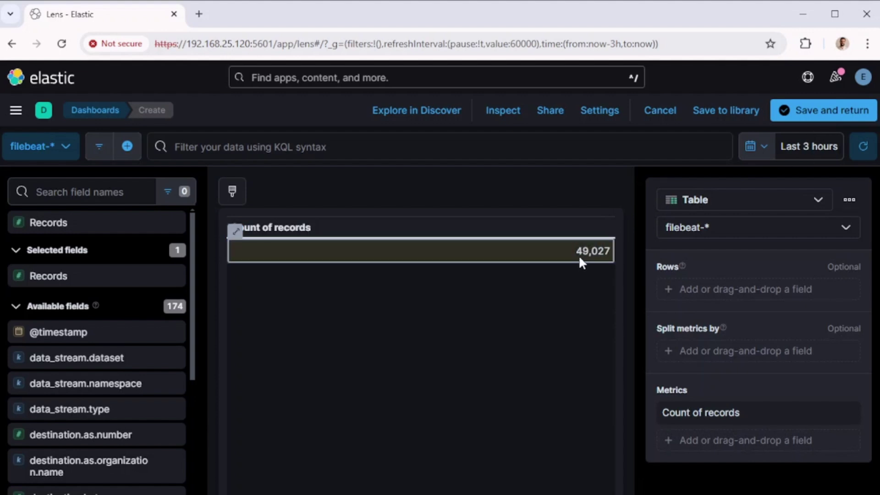
# - Group the table rows by top 5 source.ip without an Other row, and add it to the dashboard
pyautogui.click(708, 293)
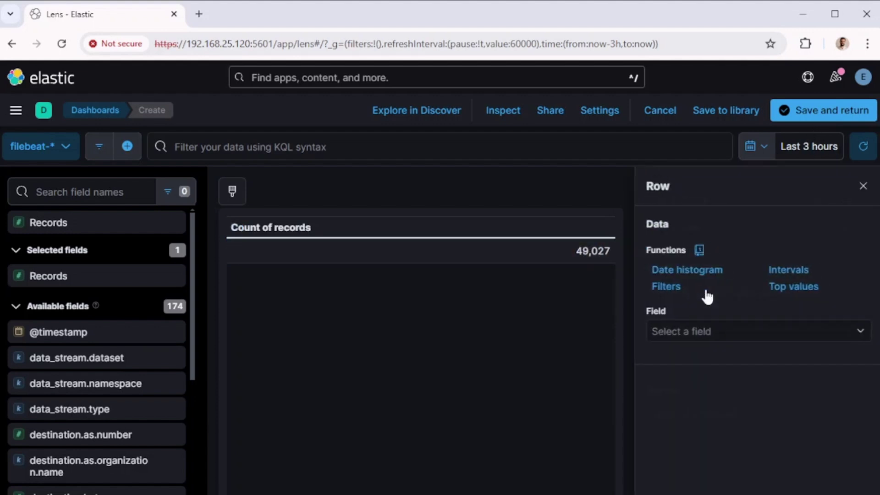
pyautogui.click(725, 330)
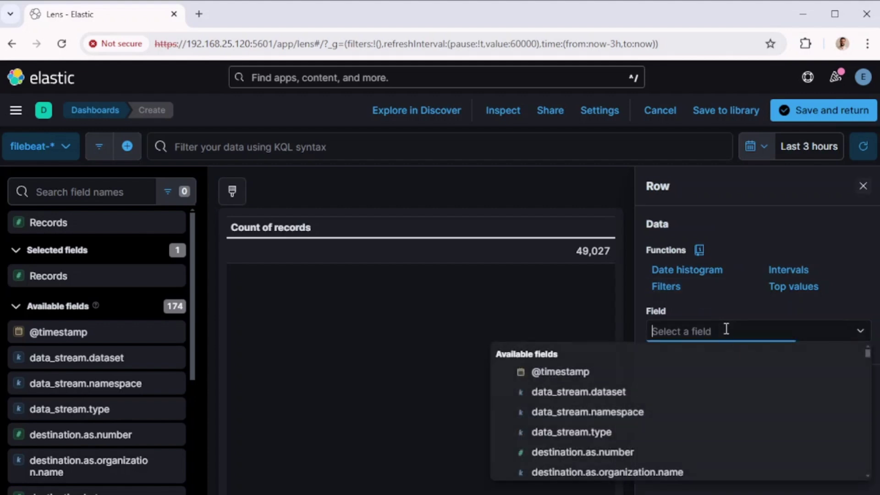
pyautogui.write('soure')
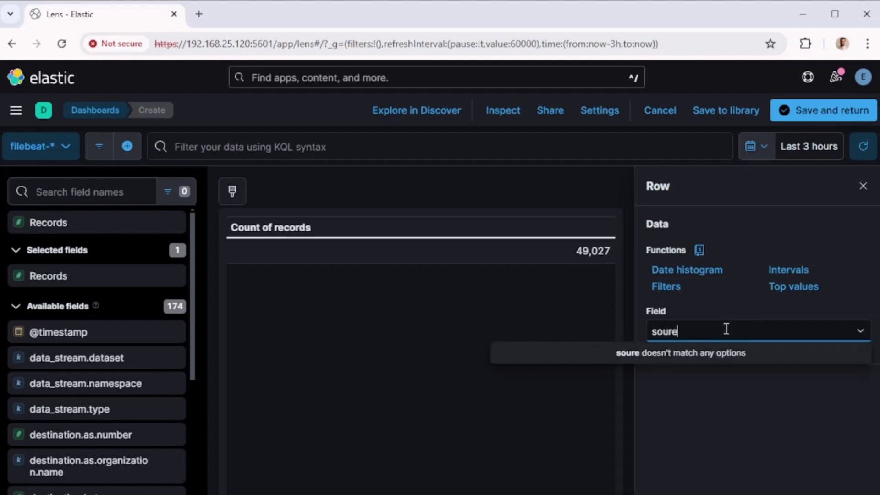
pyautogui.press('BackSpace')
pyautogui.write('ce.i')
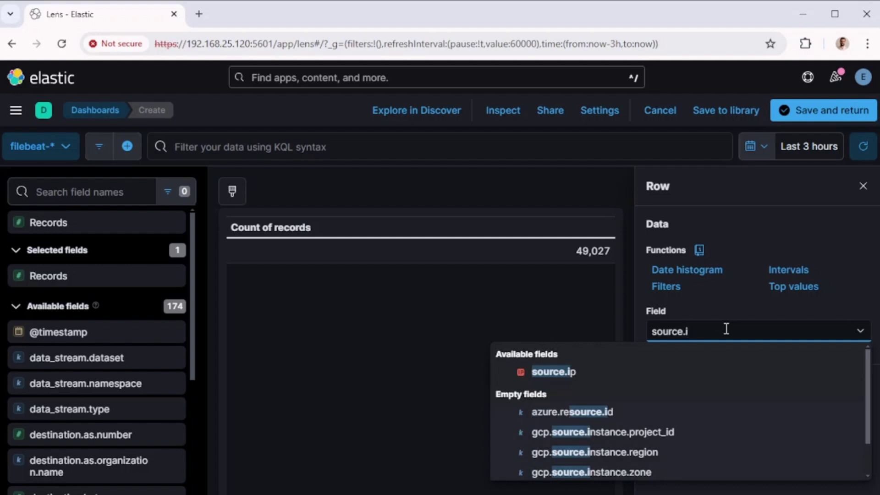
pyautogui.click(559, 371)
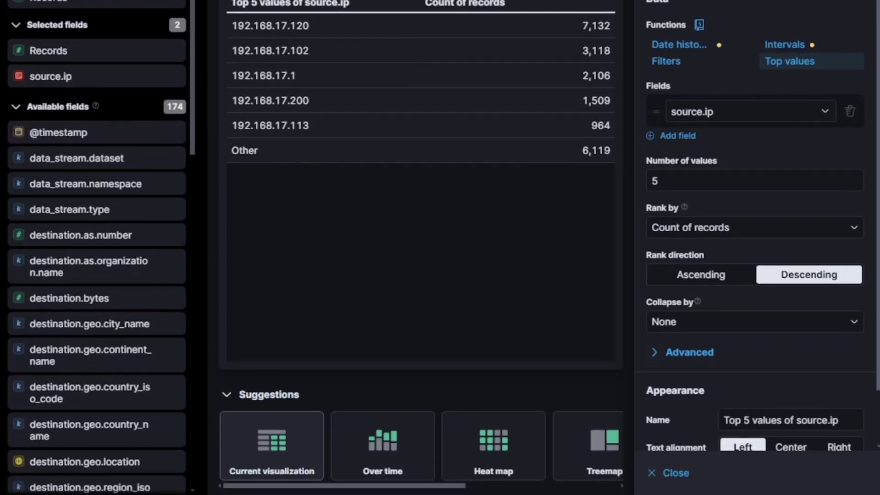
pyautogui.scroll(-3, 757, 229)
pyautogui.click(654, 290)
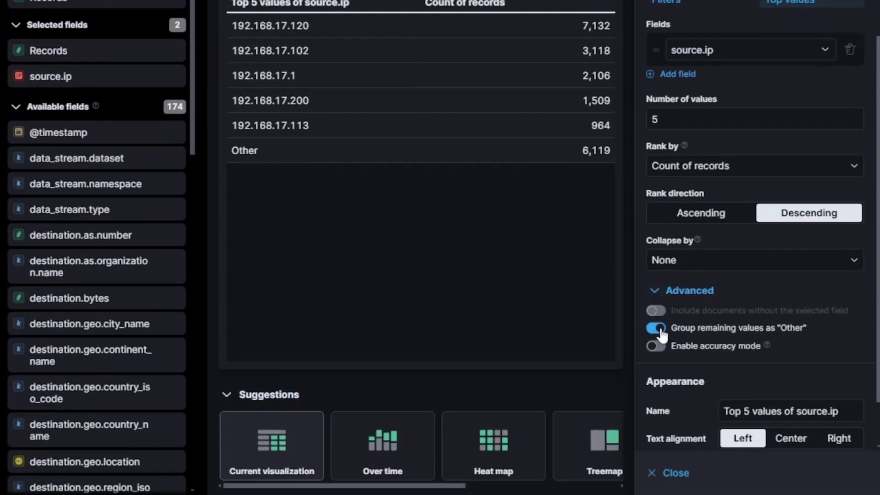
pyautogui.click(658, 329)
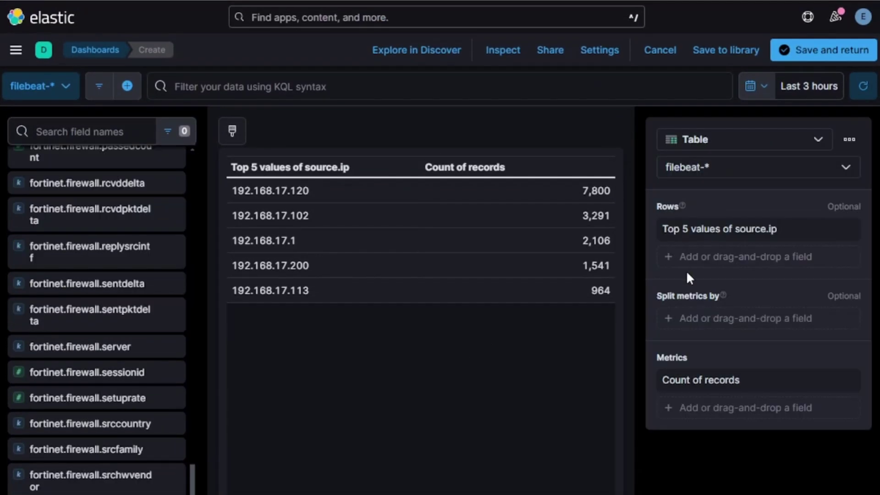
pyautogui.click(815, 51)
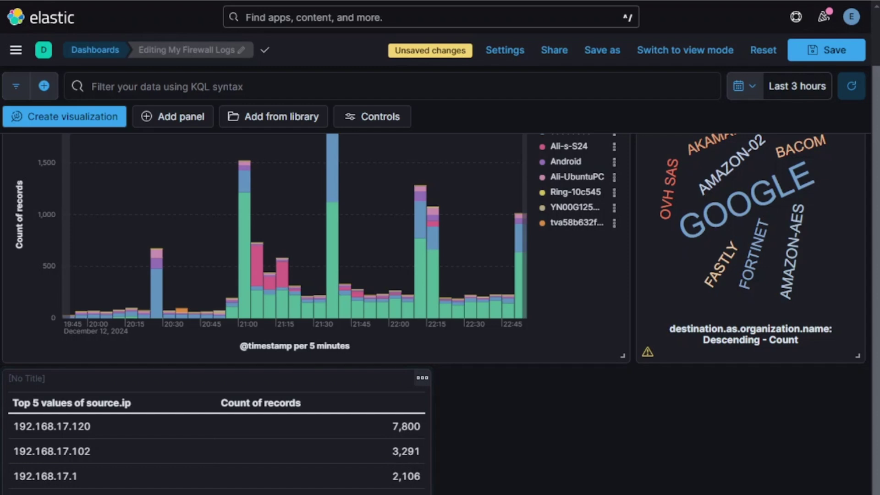
# - Shrink the source.ip table panel, save the dashboard, and switch it to view mode
pyautogui.scroll(-3, 440, 248)
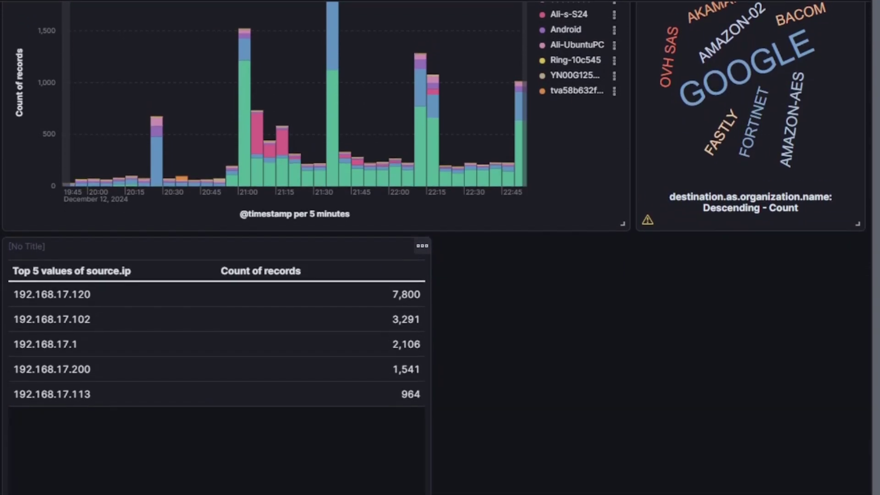
pyautogui.moveTo(425, 494); pyautogui.dragTo(308, 491)
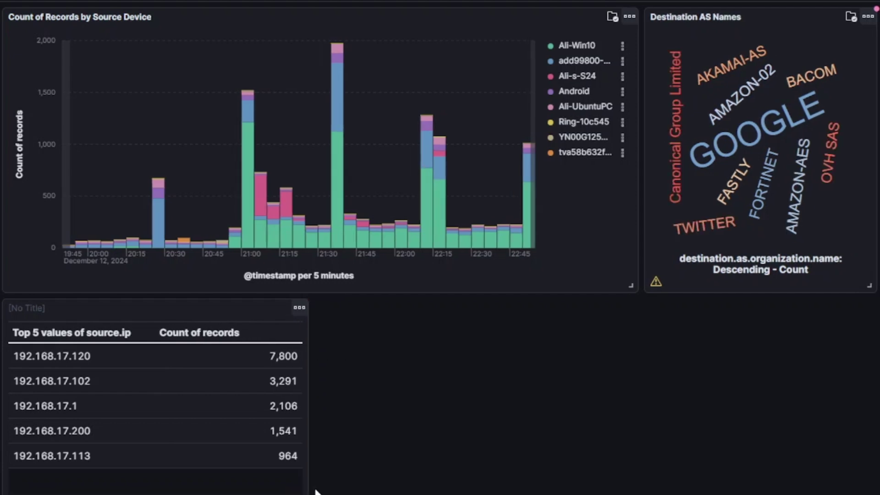
pyautogui.scroll(3, 811, 285)
pyautogui.click(836, 48)
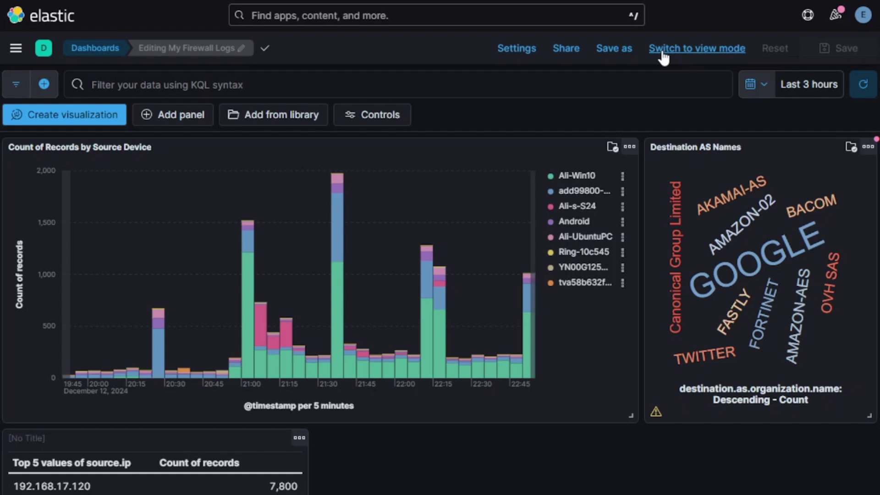
pyautogui.click(696, 49)
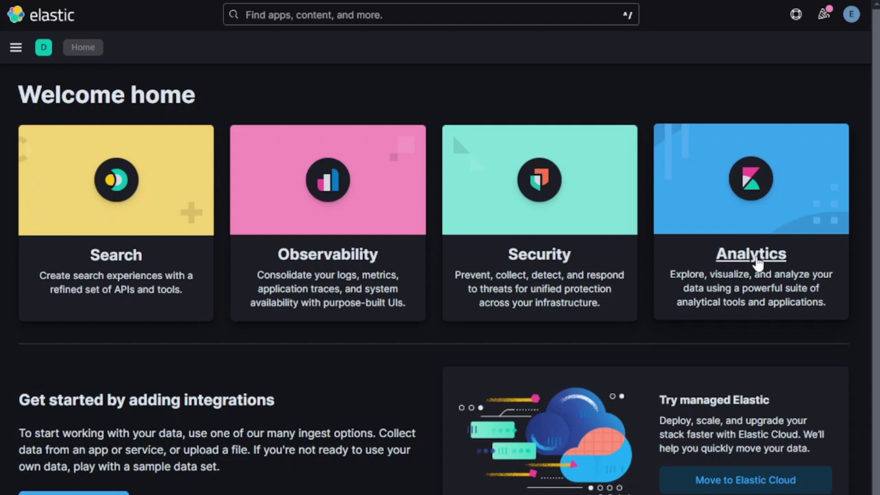
# - Open the Analytics section, then go to Discover through the main navigation menu
pyautogui.click(755, 255)
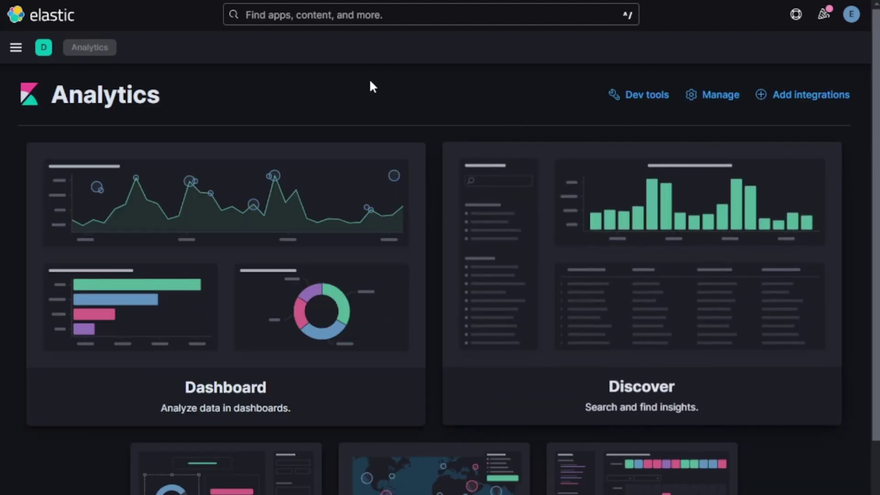
pyautogui.click(18, 48)
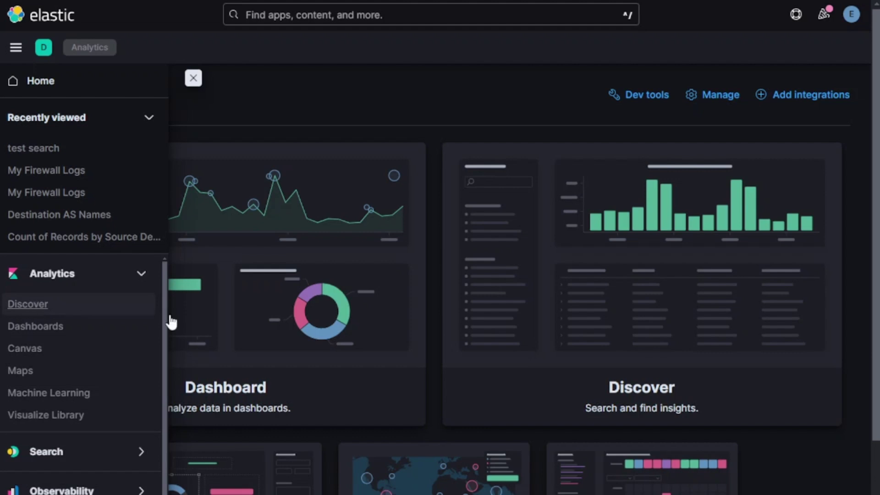
pyautogui.click(650, 390)
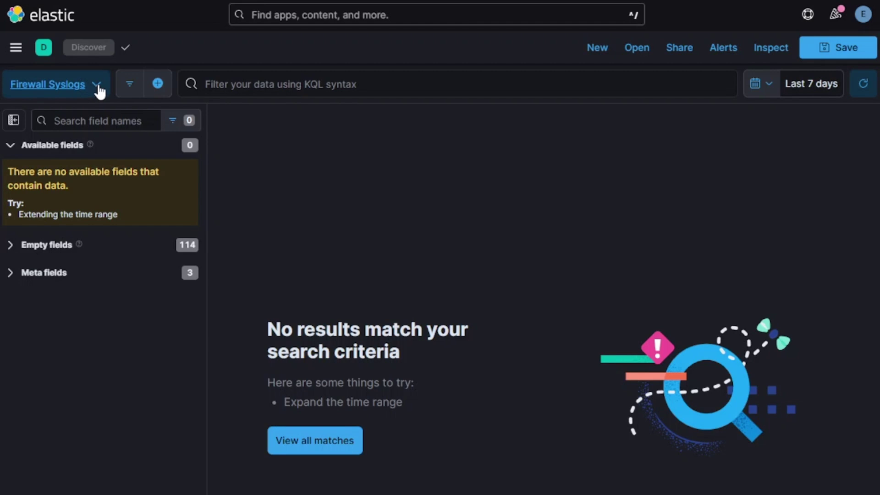
# - Switch Discover to the filebeat-* data view, showing 2,823,827 documents over the last 7 days
pyautogui.click(97, 86)
pyautogui.click(64, 238)
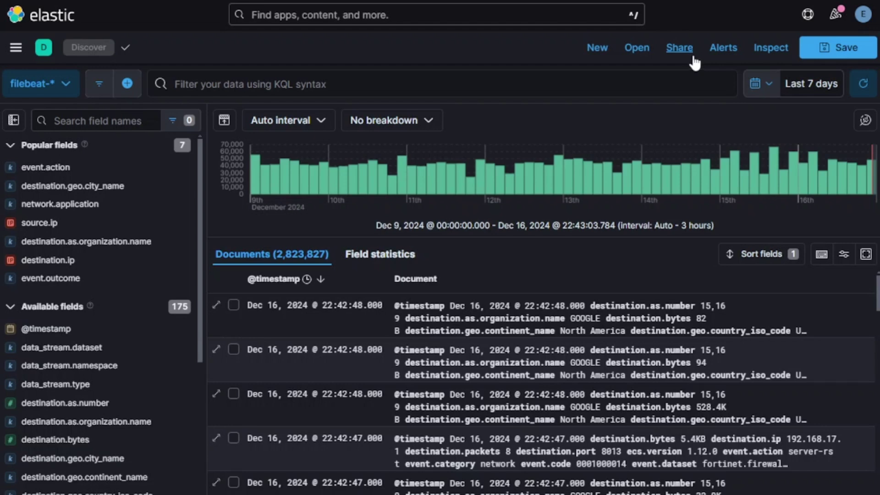
pyautogui.click(770, 87)
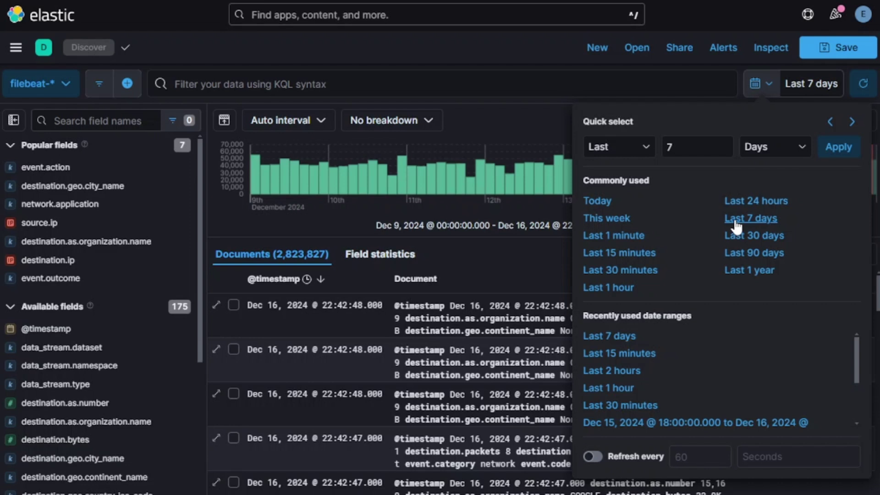
# - Set the time range start to the absolute date Dec 8, 00:00
pyautogui.click(788, 85)
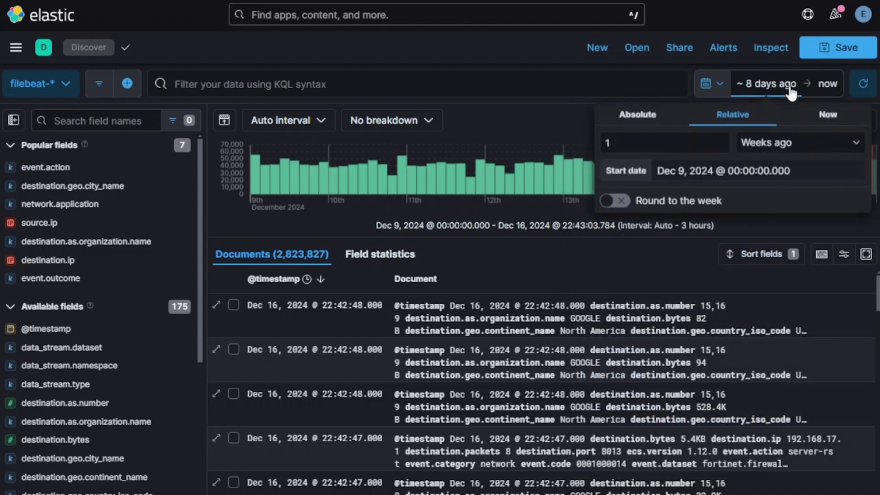
pyautogui.click(626, 113)
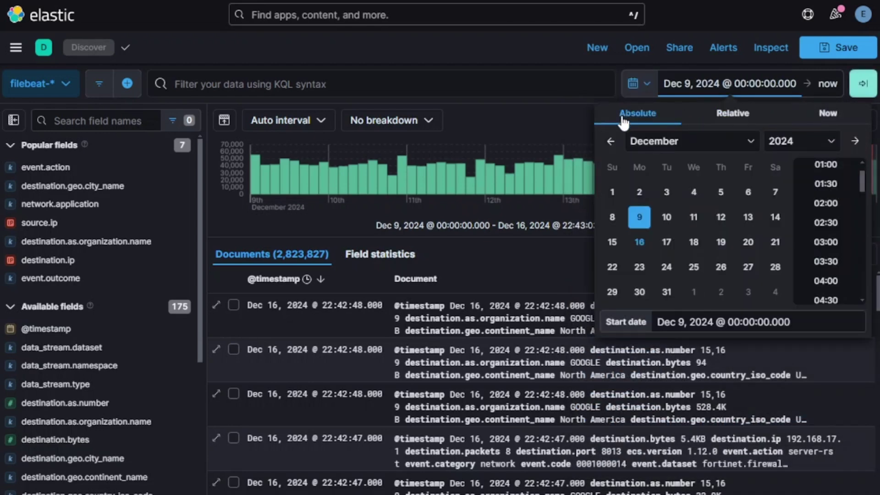
pyautogui.scroll(2, 828, 216)
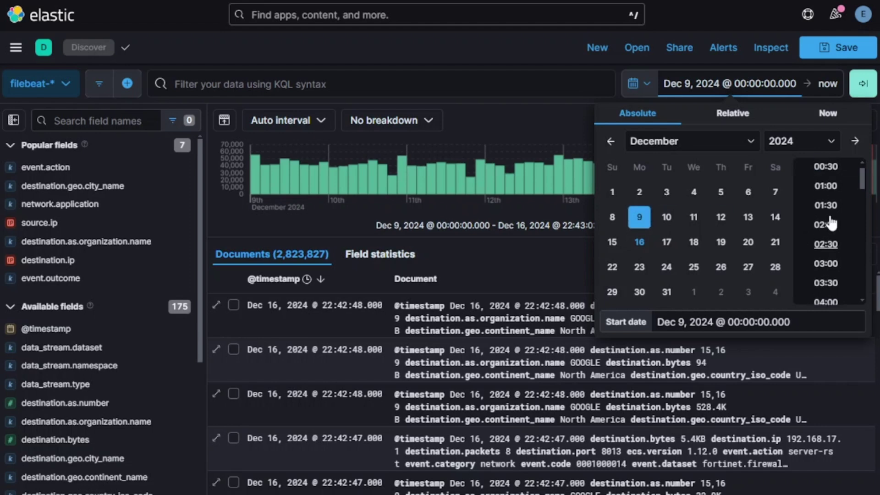
pyautogui.click(712, 88)
pyautogui.click(712, 89)
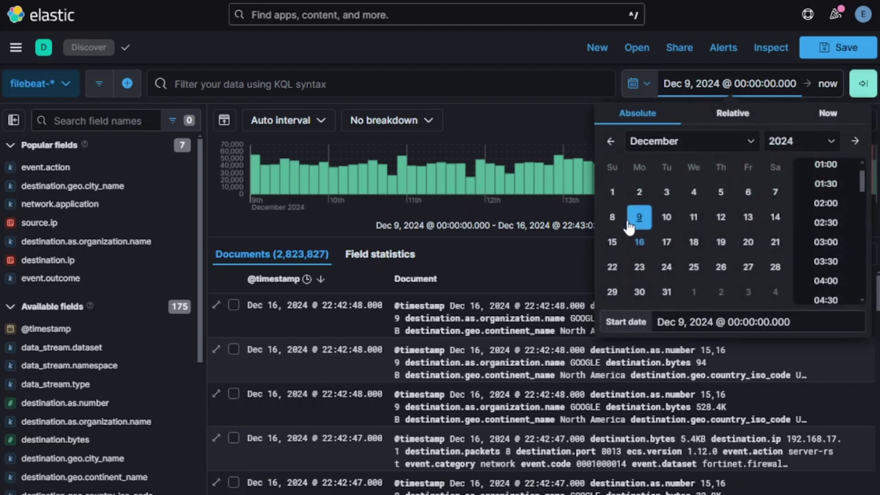
pyautogui.click(614, 219)
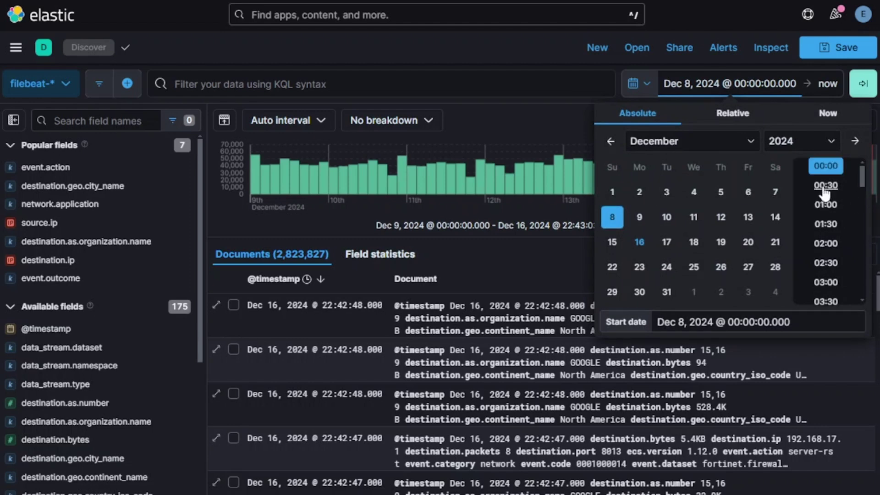
# - Set the end to Dec 8, 05:00 and apply the time range
pyautogui.click(828, 83)
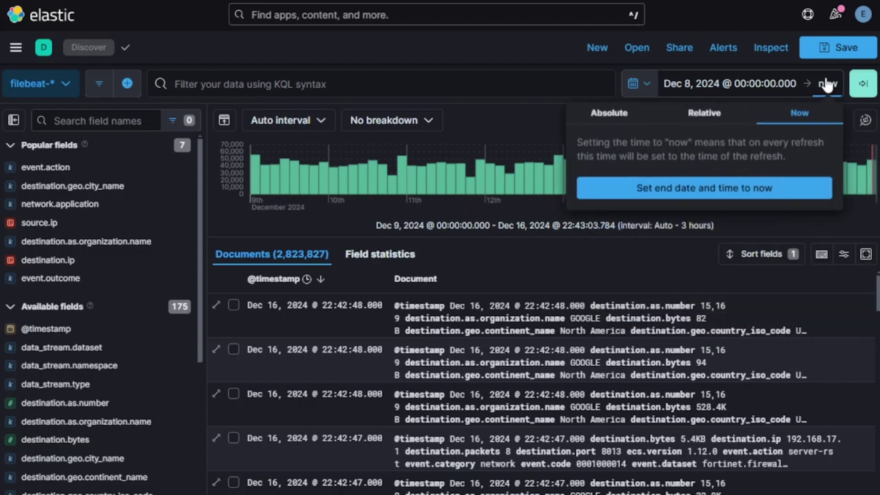
pyautogui.click(616, 121)
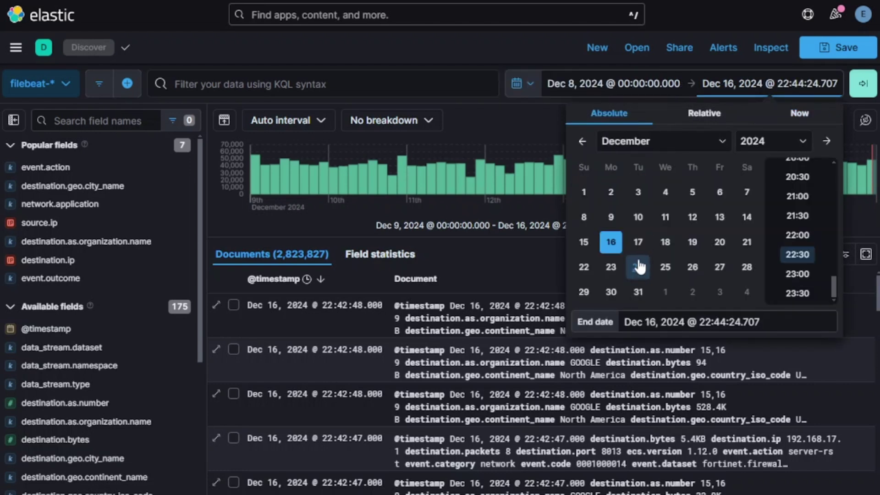
pyautogui.click(584, 218)
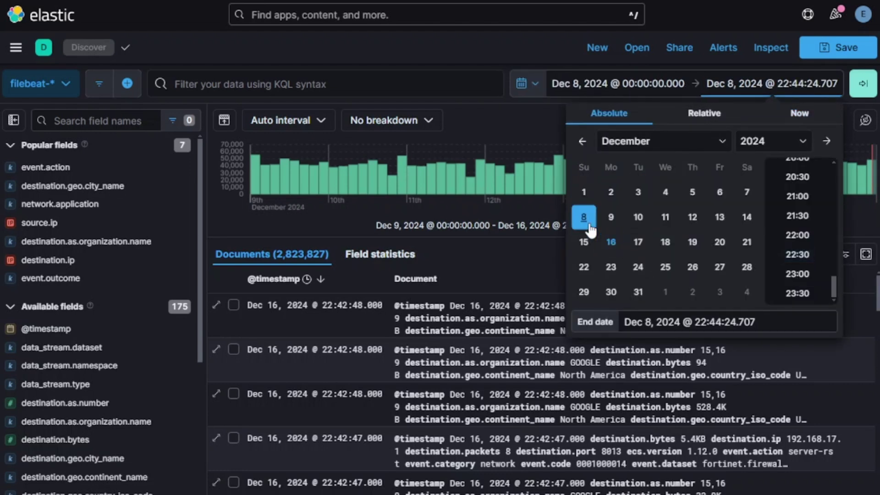
pyautogui.scroll(5, 807, 229)
pyautogui.scroll(6, 807, 239)
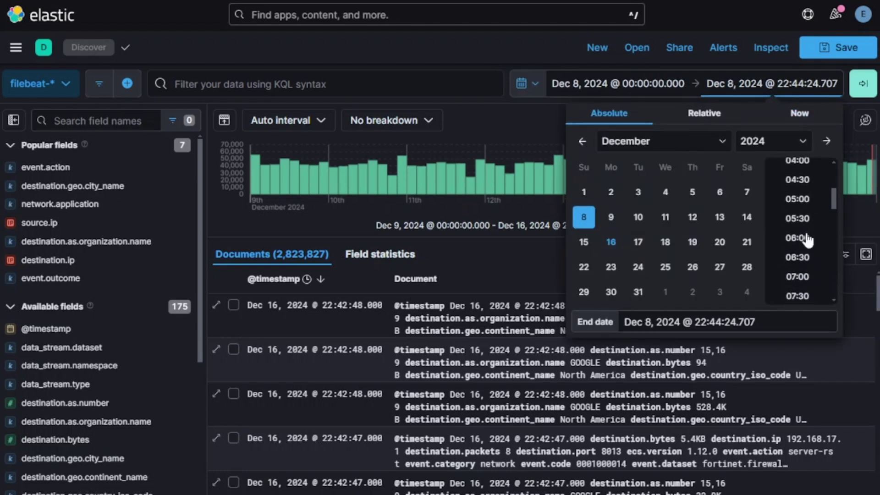
pyautogui.click(797, 200)
pyautogui.click(863, 83)
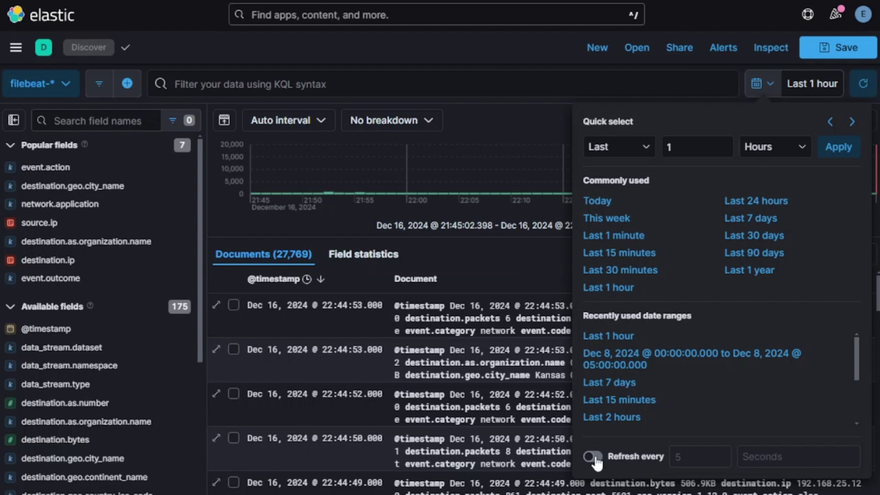
# - Turn auto-refresh on, change its interval to 60 seconds, then switch it off
pyautogui.click(593, 457)
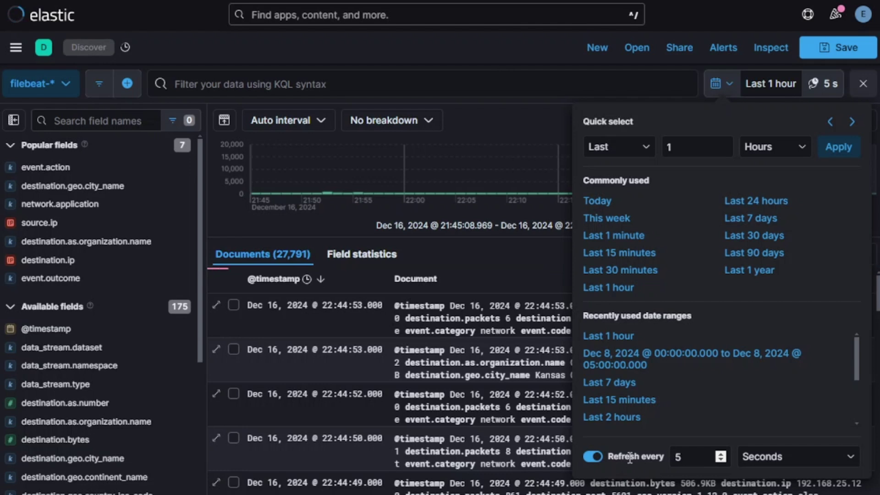
pyautogui.click(701, 457)
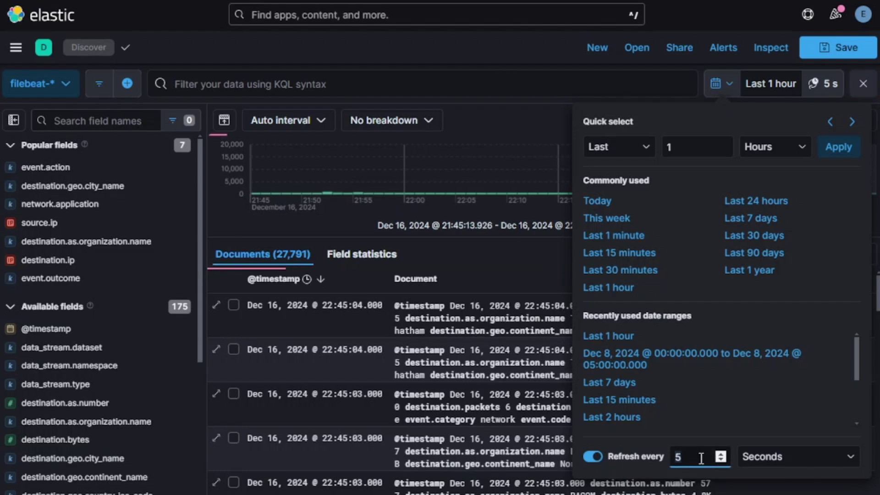
pyautogui.press('Up')
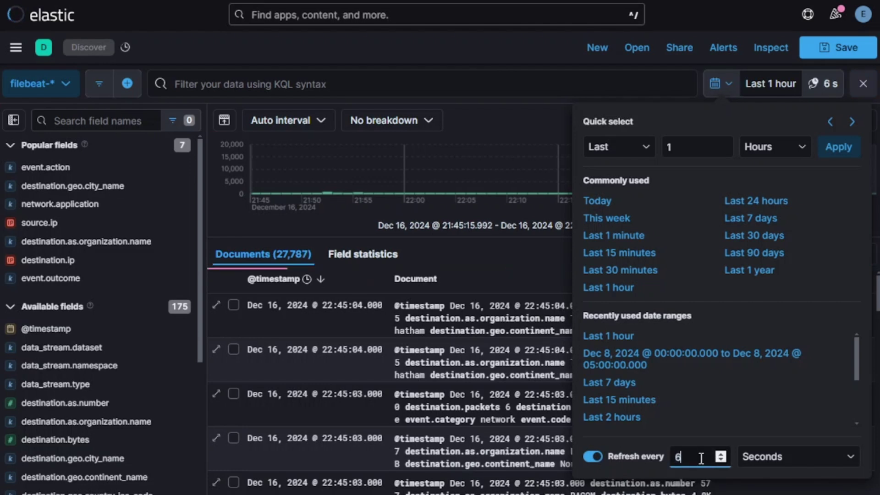
pyautogui.write('0')
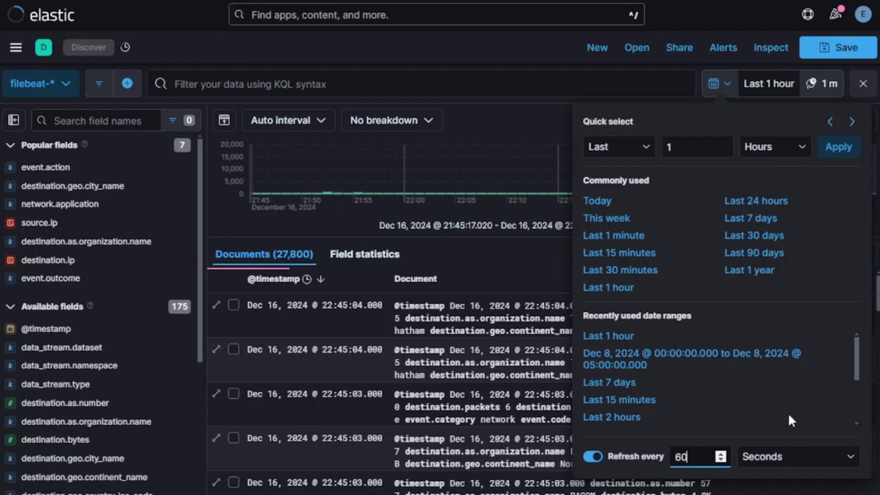
pyautogui.click(605, 458)
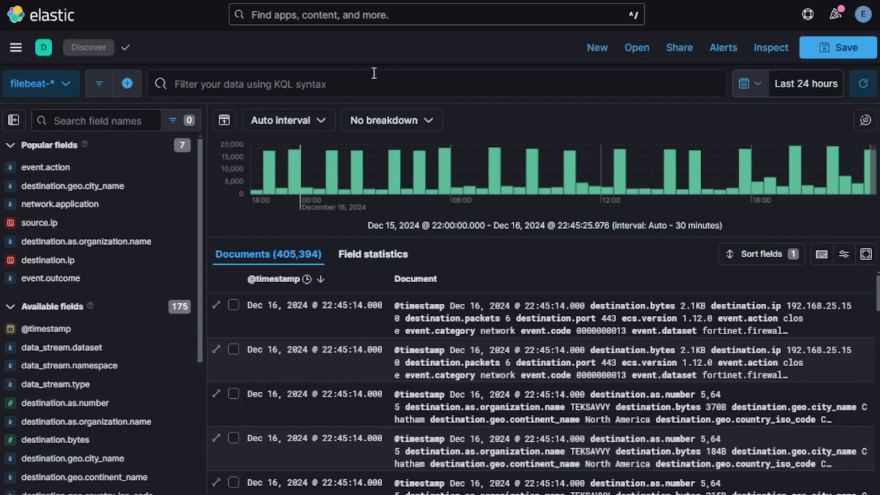
pyautogui.click(349, 81)
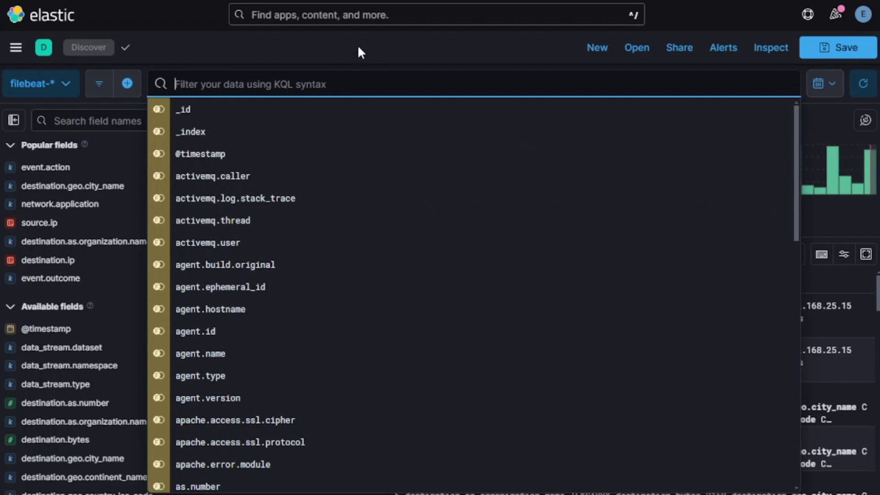
pyautogui.write('war')
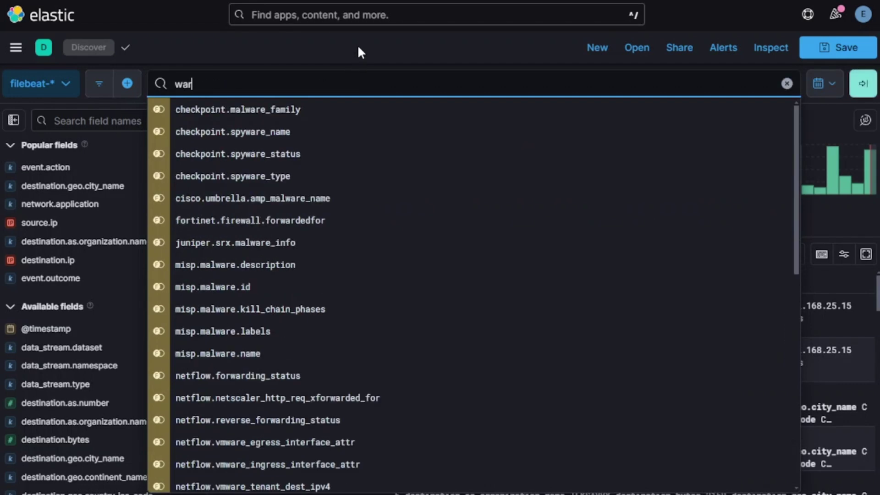
pyautogui.write('ning')
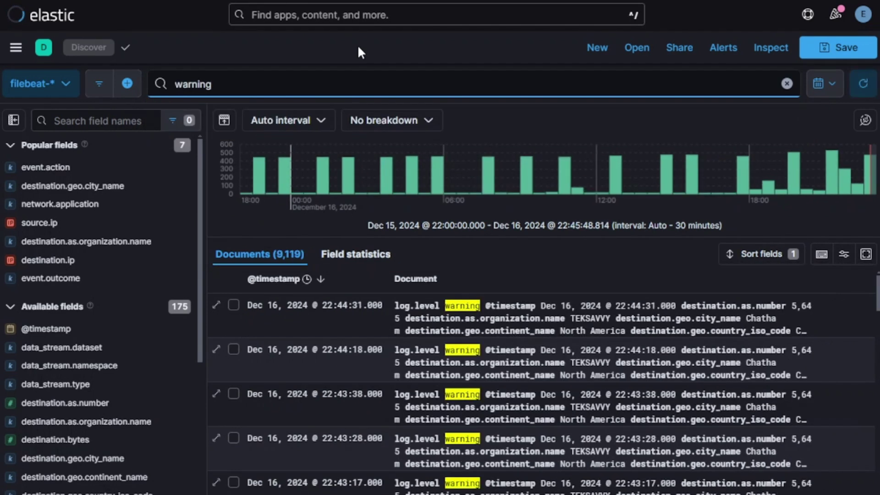
pyautogui.click(787, 84)
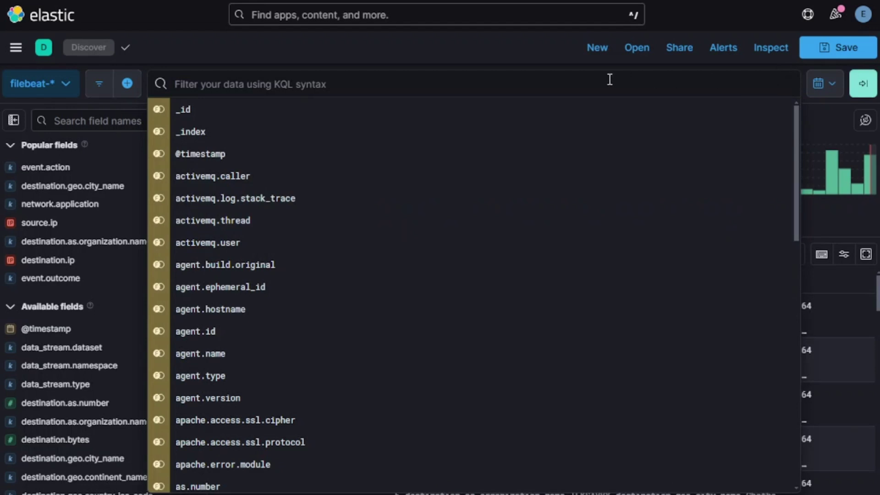
pyautogui.write('log.level :')
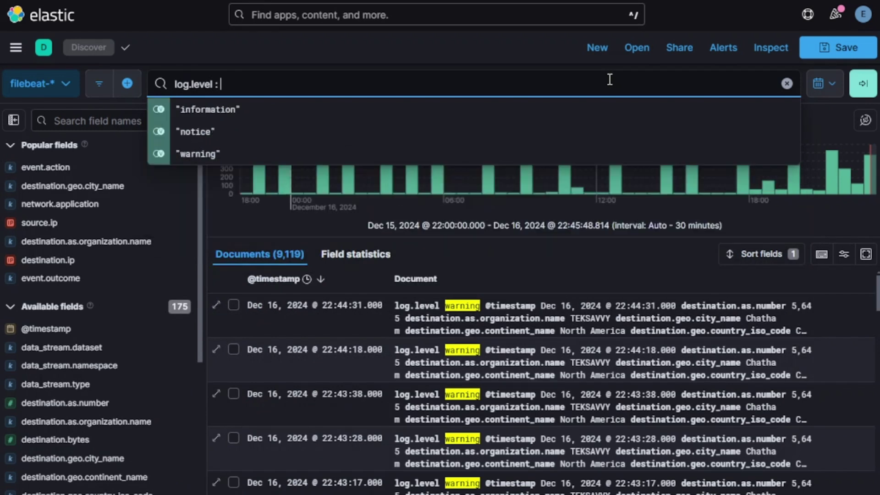
pyautogui.press('Down')
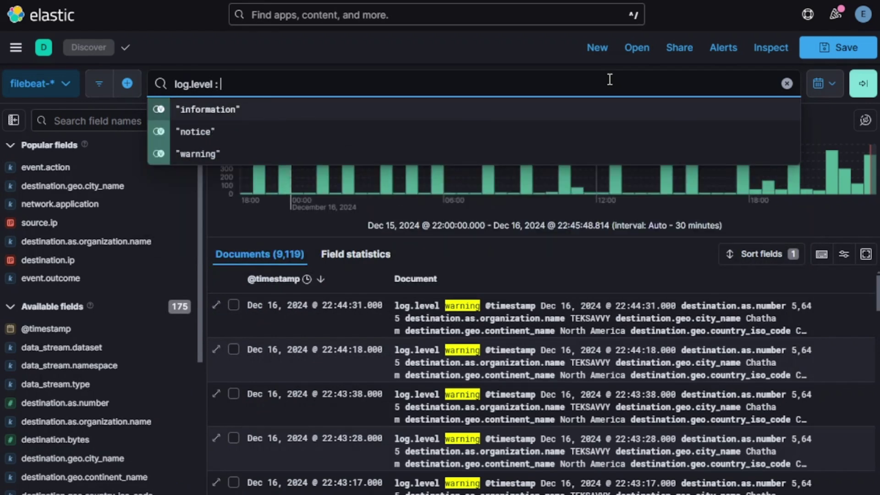
pyautogui.press('Down')
pyautogui.press('Down')
pyautogui.press('Down')
pyautogui.press('Down')
pyautogui.press('Return')
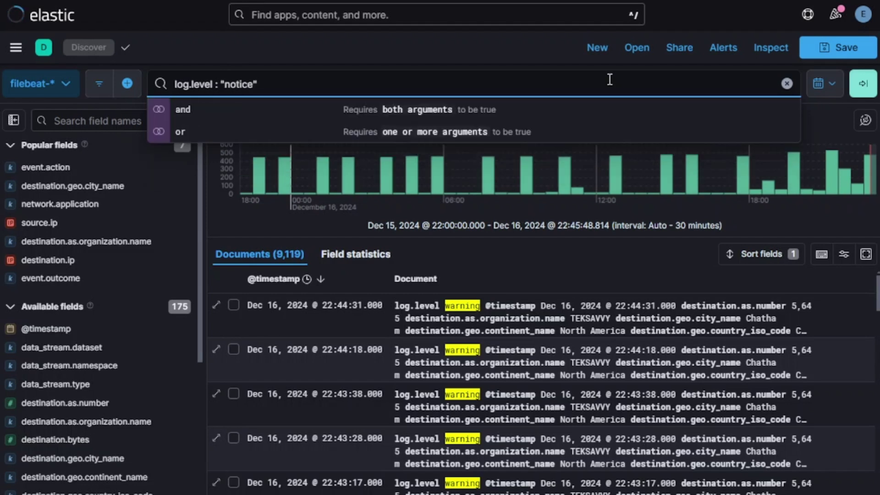
pyautogui.press('Down')
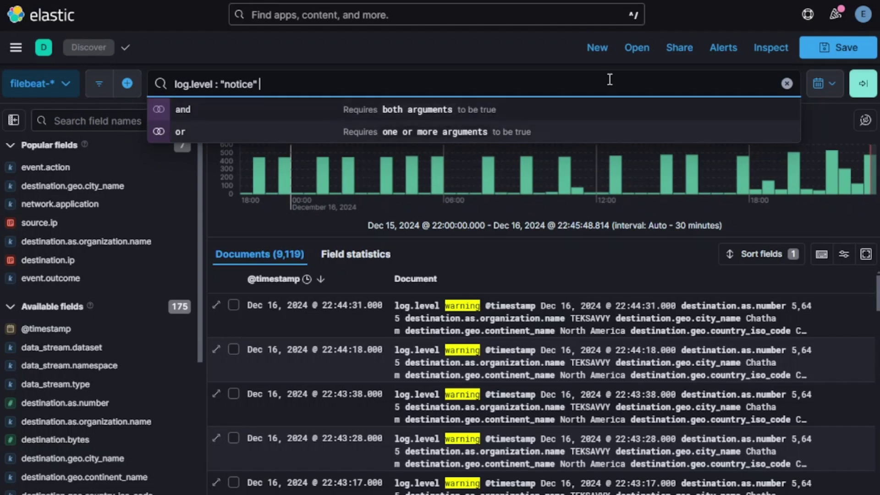
pyautogui.hotkey('ctrl', 'a')
pyautogui.write('source.')
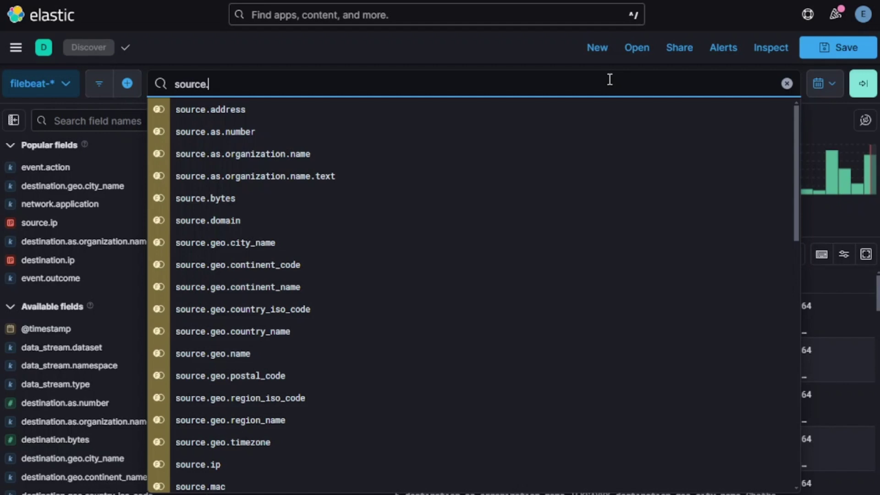
pyautogui.write('ip :')
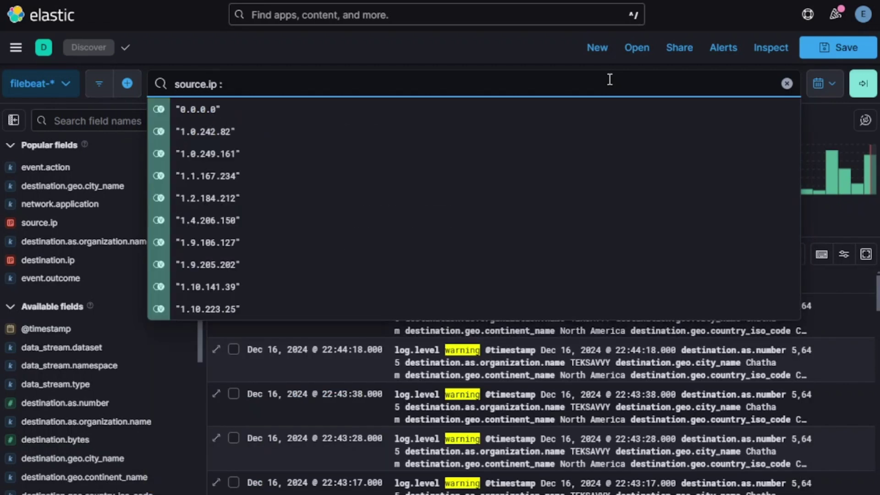
pyautogui.hotkey('ctrl', 'a')
pyautogui.write('destination.as.')
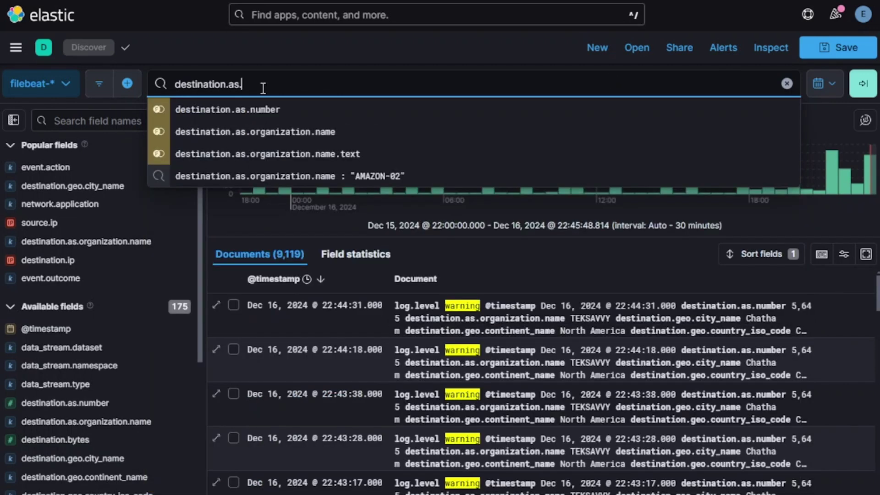
pyautogui.press('Down')
pyautogui.press('Down')
pyautogui.press('Return')
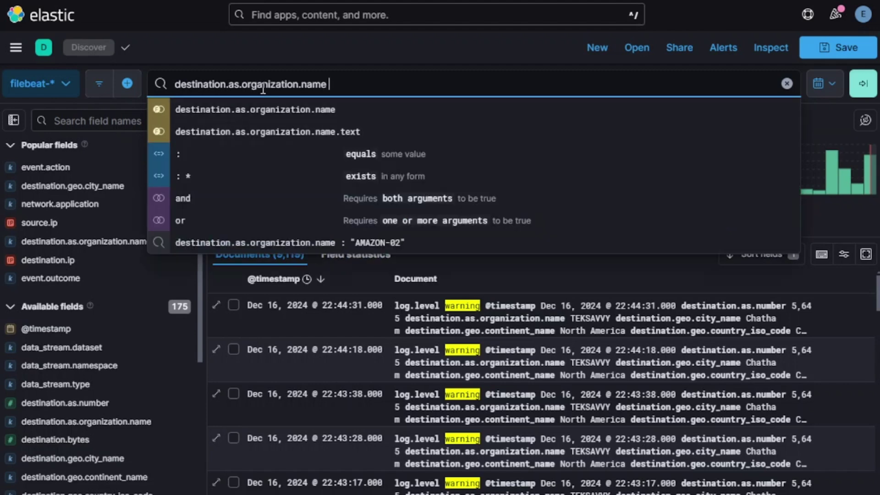
pyautogui.write(': ')
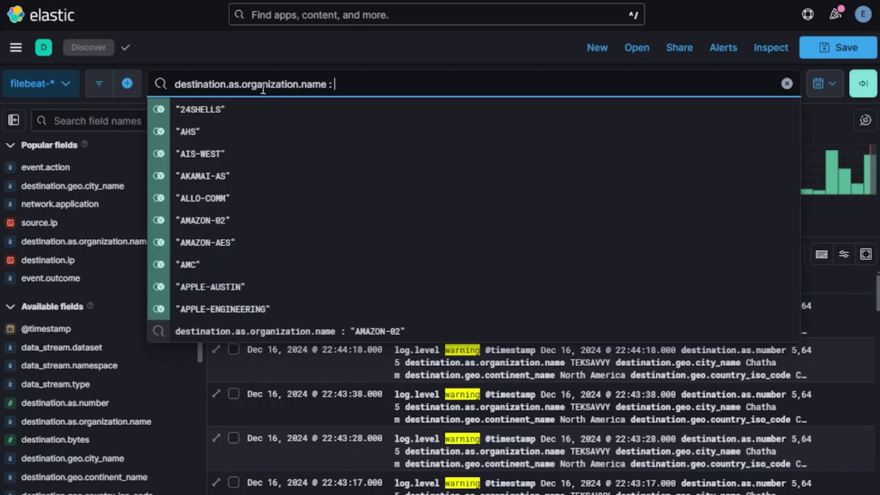
pyautogui.write('GOO')
pyautogui.press('Down')
pyautogui.press('Return')
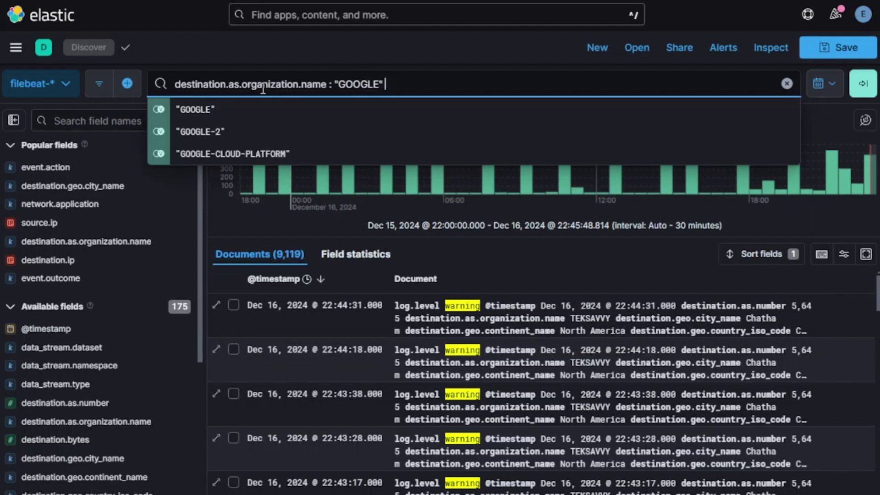
pyautogui.press('Return')
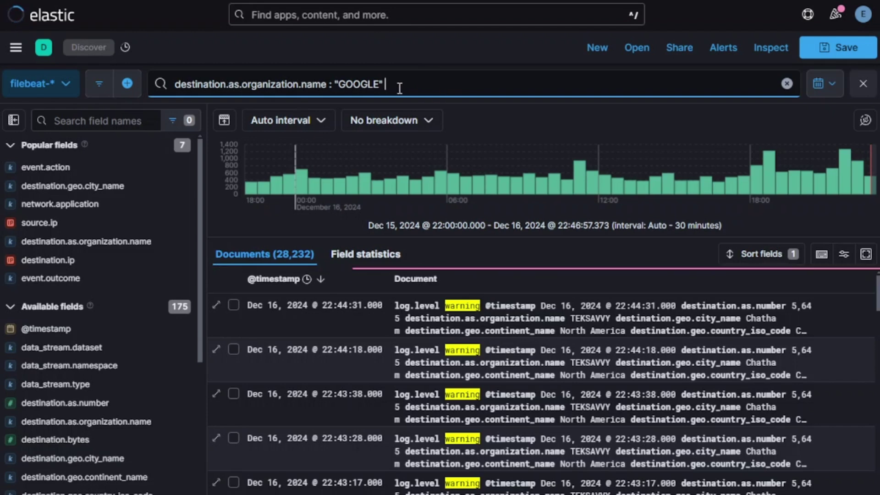
pyautogui.moveTo(397, 84); pyautogui.dragTo(176, 84)
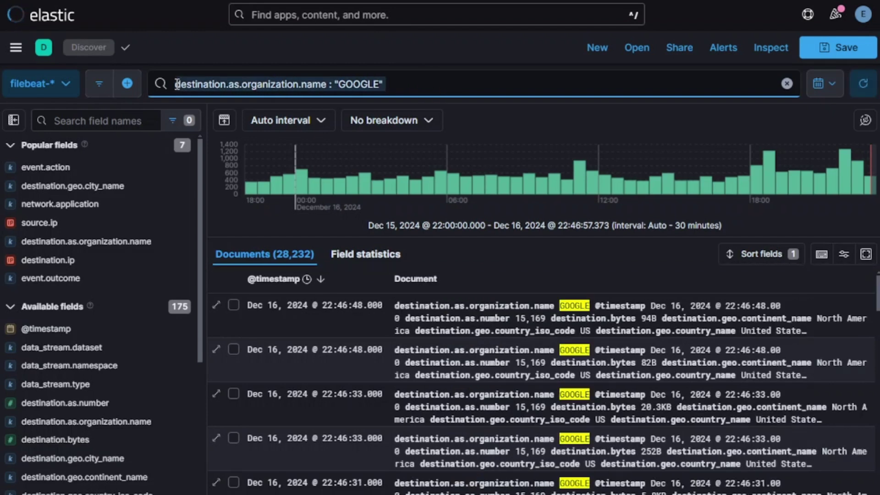
pyautogui.click(333, 46)
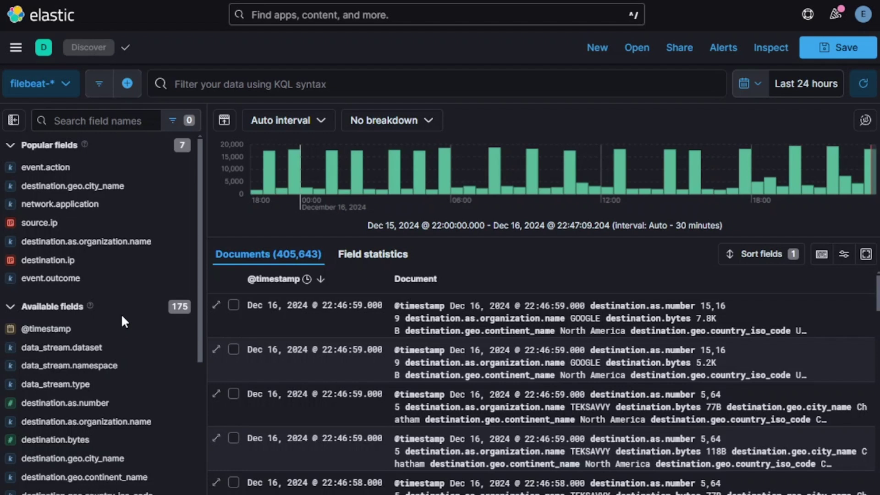
pyautogui.click(62, 167)
pyautogui.click(60, 220)
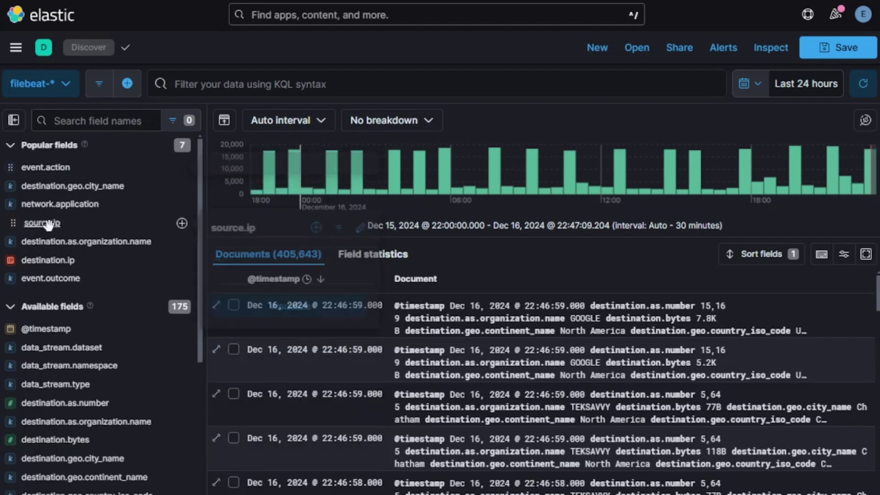
pyautogui.click(62, 203)
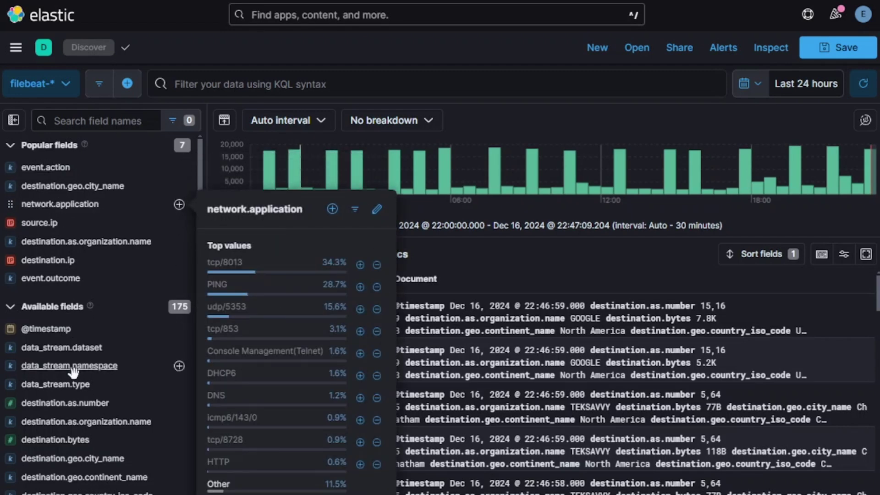
pyautogui.scroll(-6, 73, 367)
pyautogui.scroll(6, 76, 367)
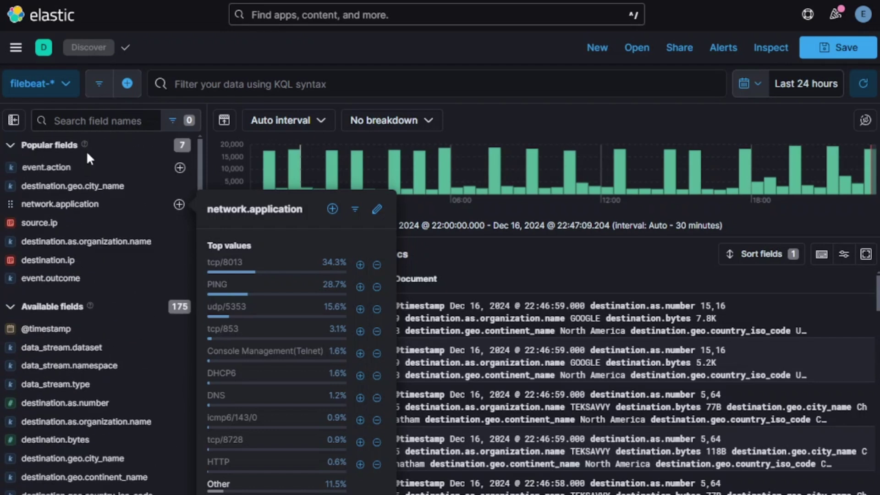
pyautogui.click(89, 120)
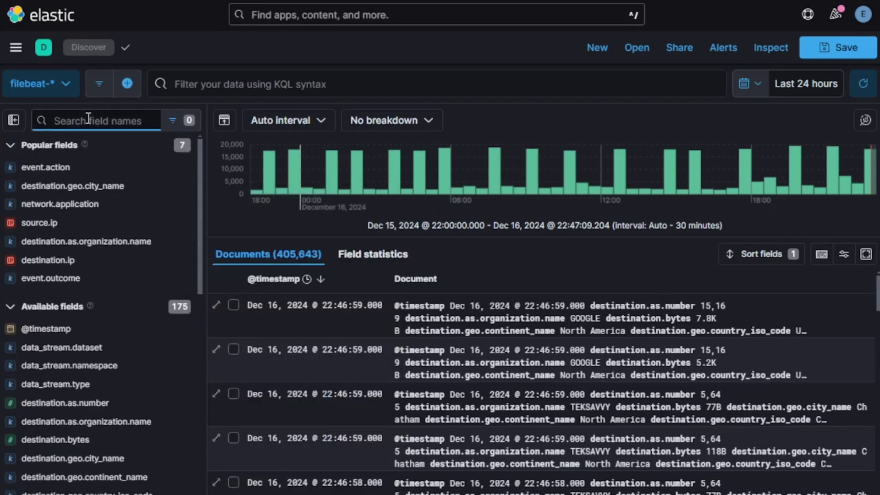
pyautogui.write('netwo')
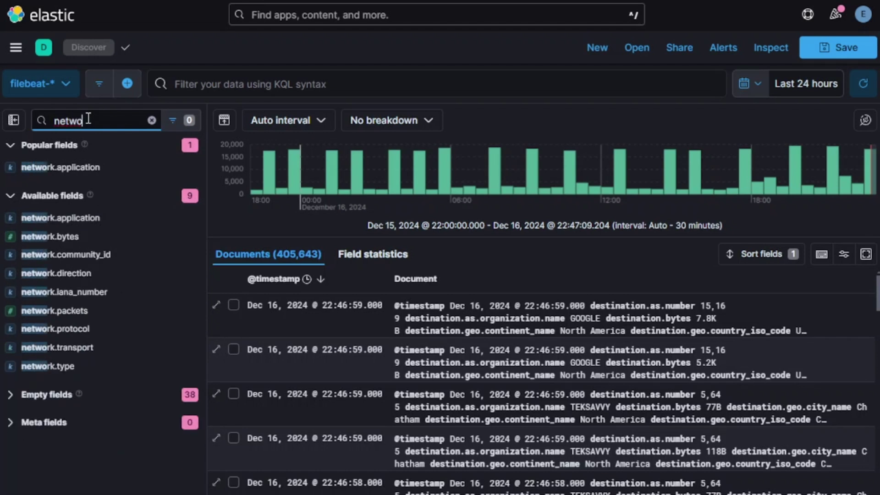
pyautogui.press('BackSpace')
pyautogui.press('BackSpace')
pyautogui.press('BackSpace')
pyautogui.press('BackSpace')
pyautogui.press('BackSpace')
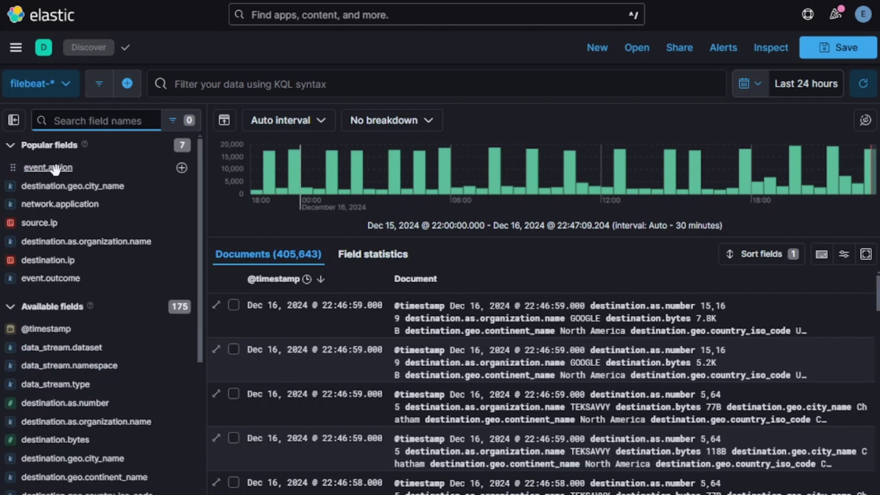
pyautogui.click(53, 168)
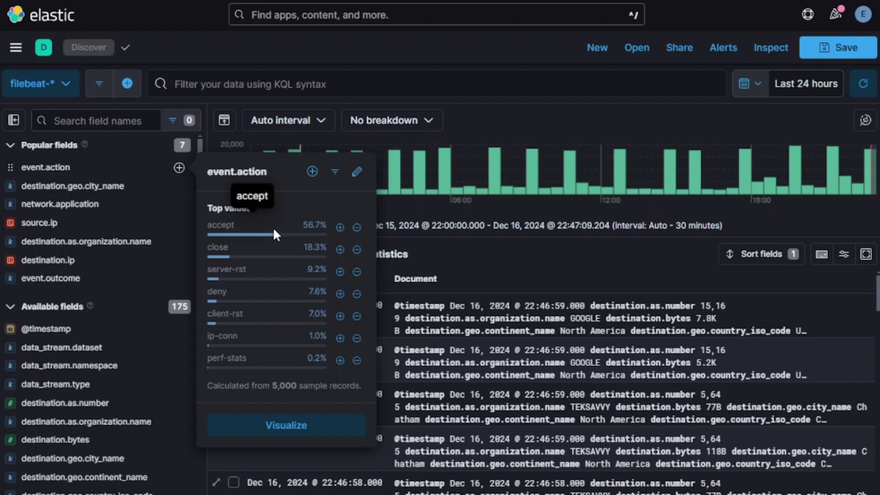
pyautogui.click(340, 227)
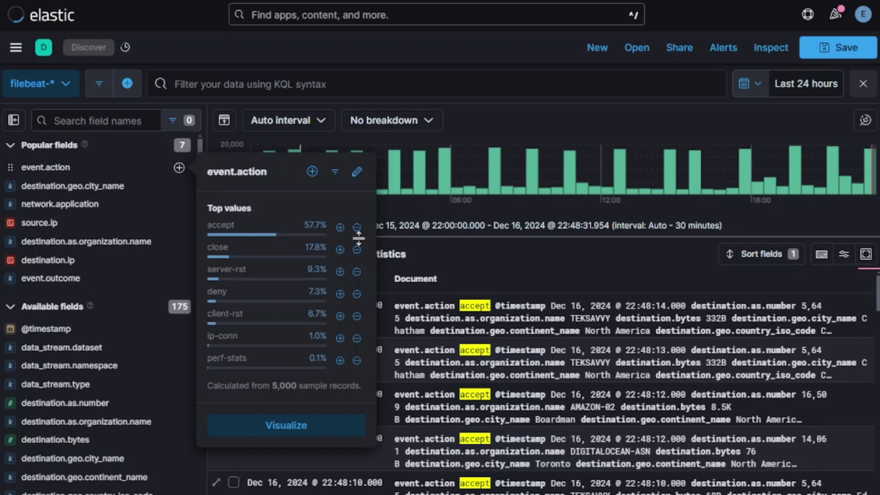
pyautogui.click(356, 224)
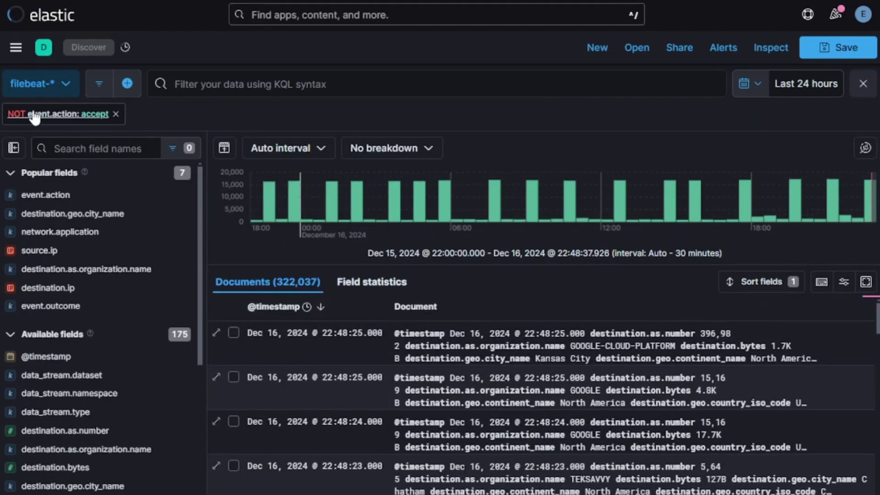
pyautogui.click(116, 114)
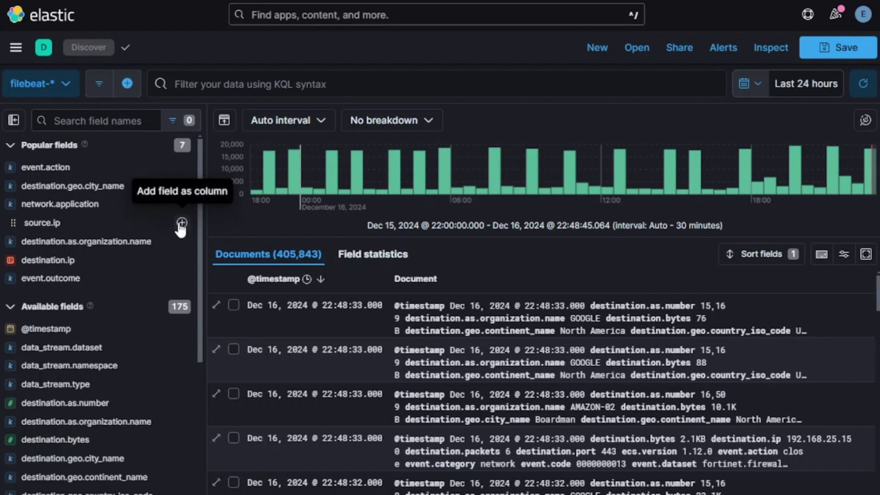
# - Add source.ip and destination.ip columns and filter event.action to deny (12,014 documents)
pyautogui.click(181, 223)
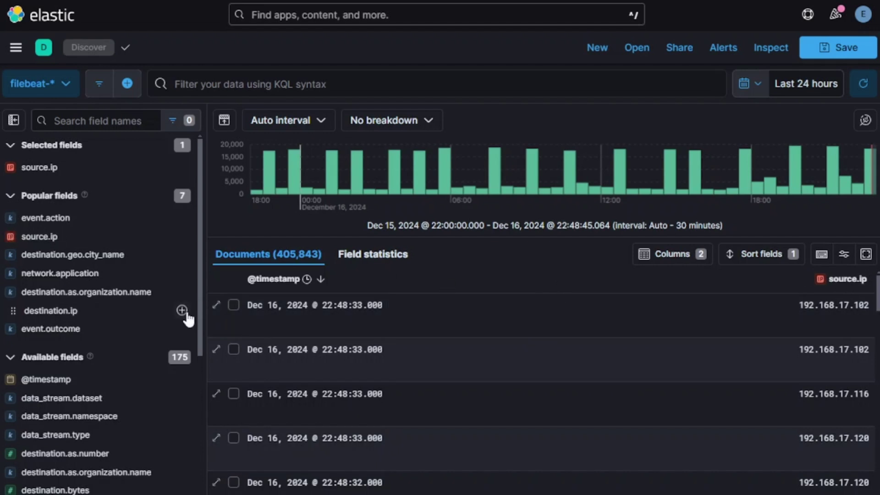
pyautogui.click(181, 310)
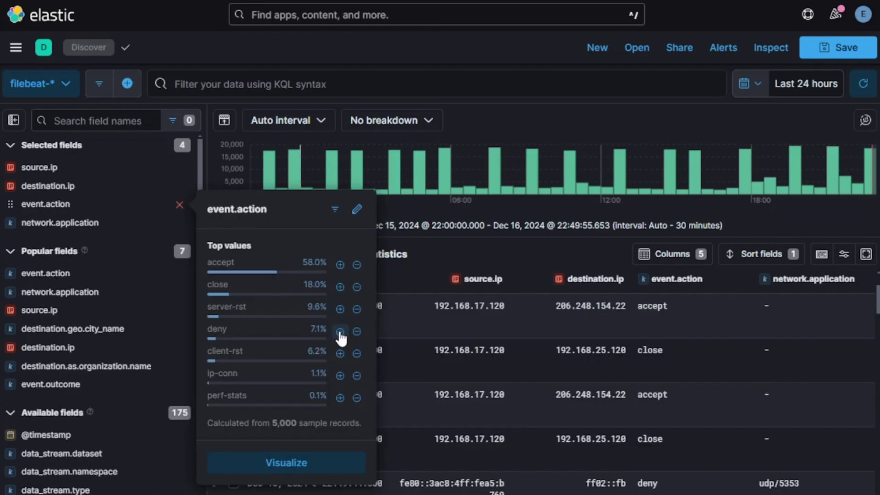
pyautogui.click(340, 331)
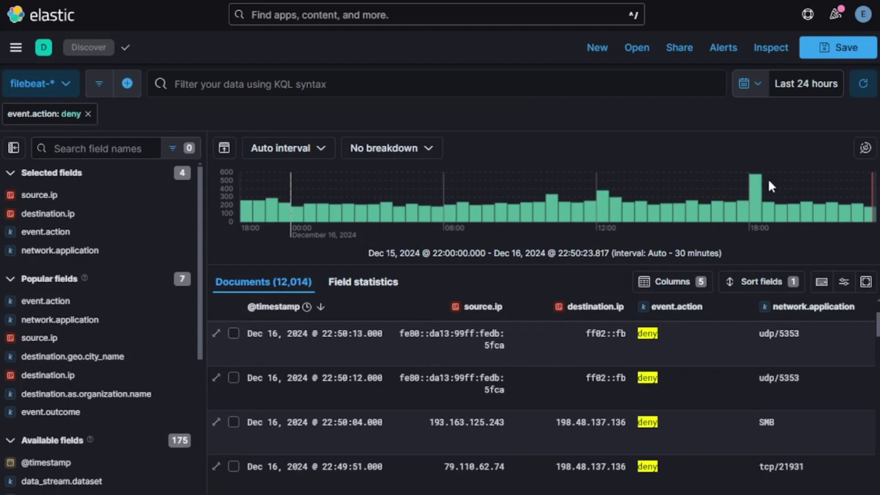
pyautogui.moveTo(765, 422)
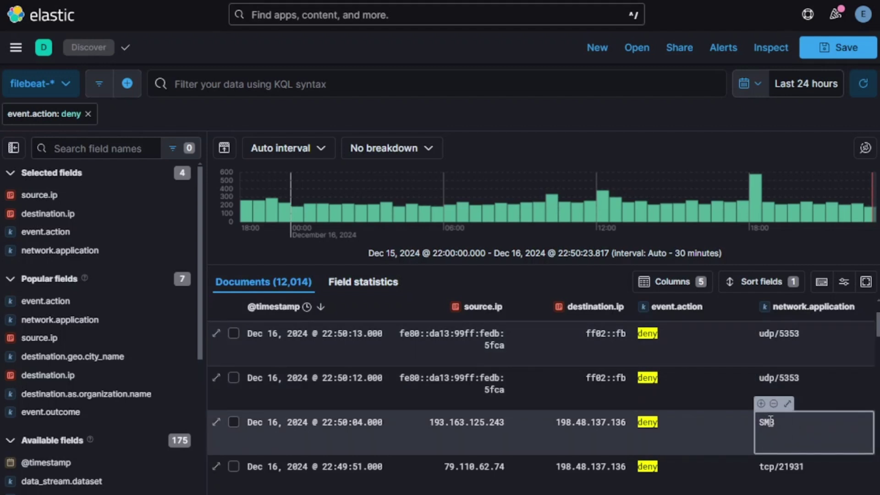
# - Filter to network.application: SMB (98 documents) and open the Save search form
pyautogui.click(761, 403)
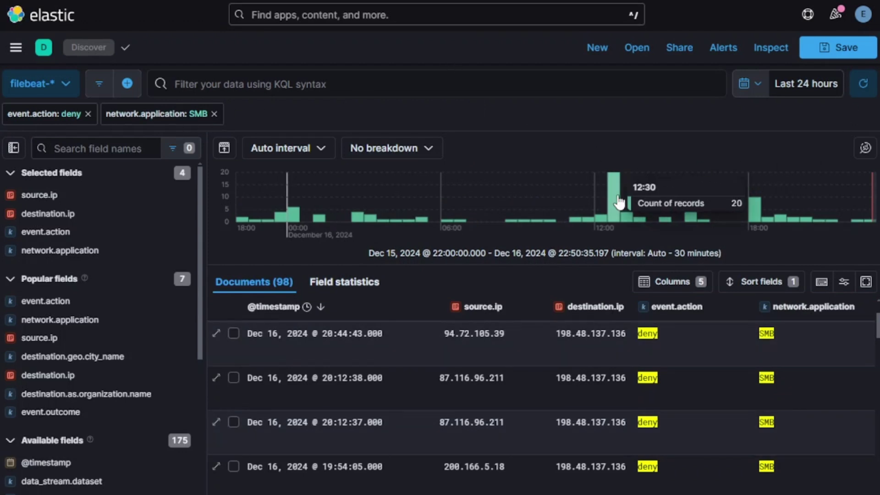
pyautogui.click(841, 49)
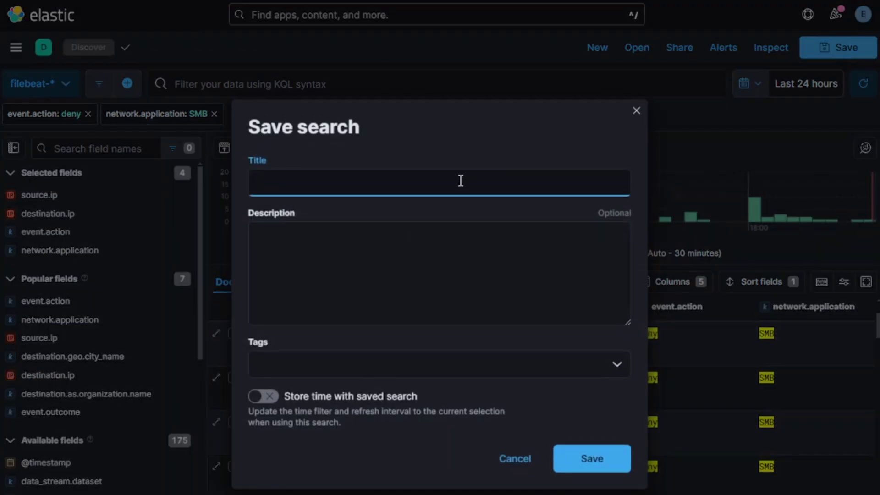
# - Save the search with the title 'Denied SMB'
pyautogui.write('Denied SMB')
pyautogui.click(592, 457)
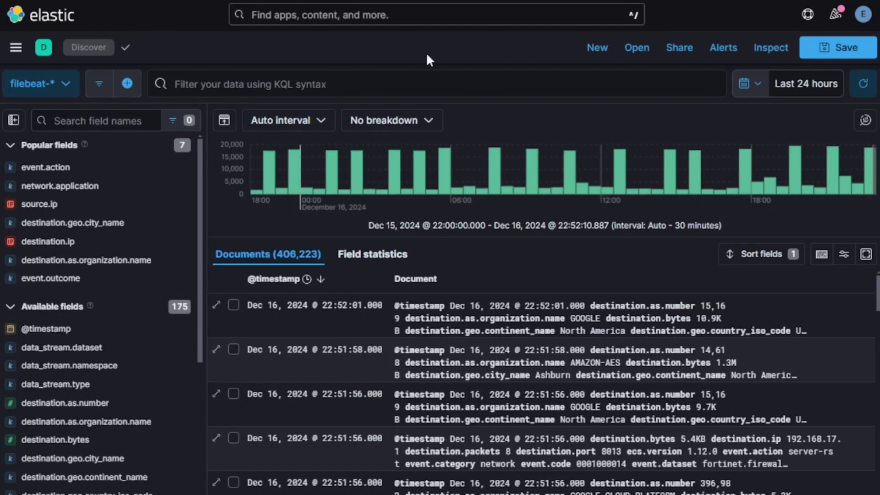
pyautogui.click(634, 56)
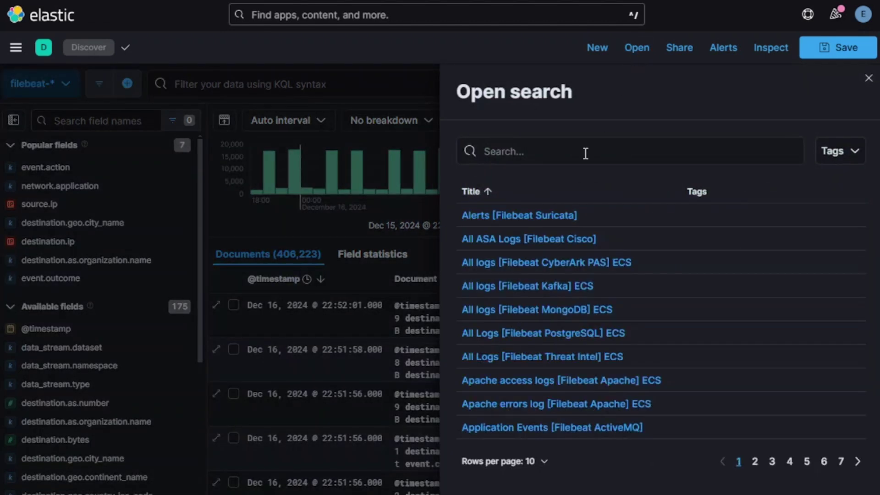
pyautogui.write('denie')
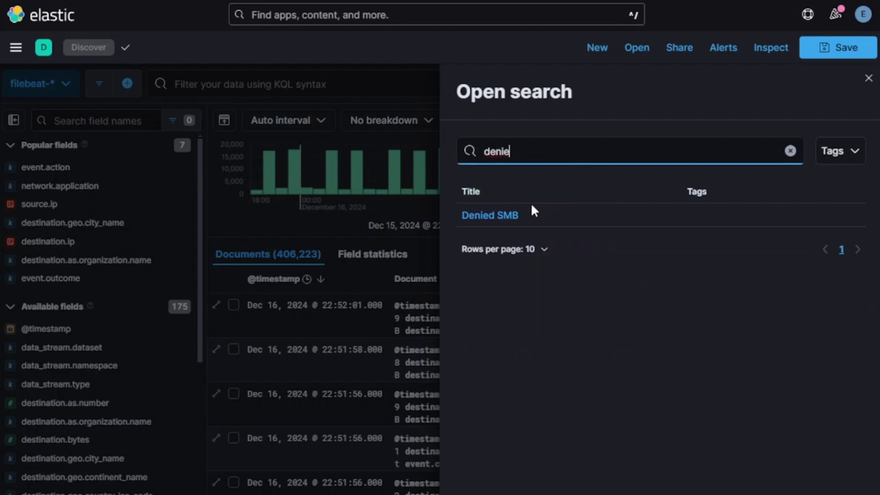
pyautogui.click(494, 214)
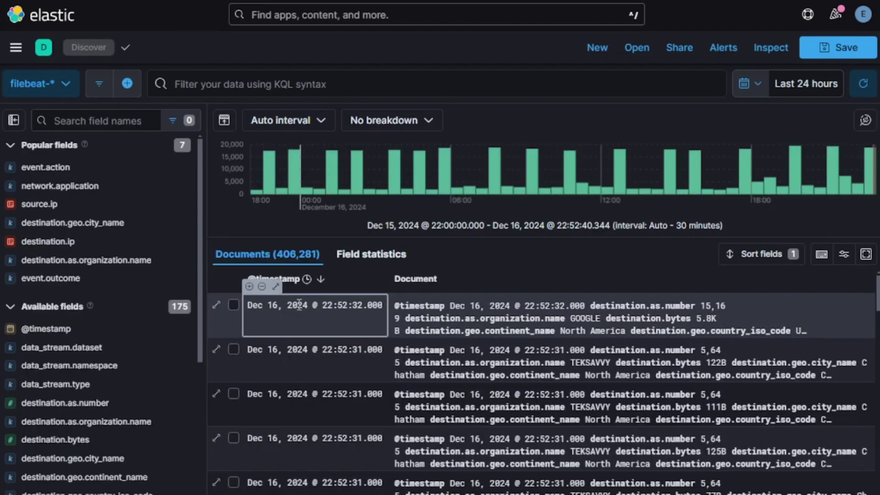
# - Expand the newest document and scroll through its field and value table
pyautogui.click(217, 305)
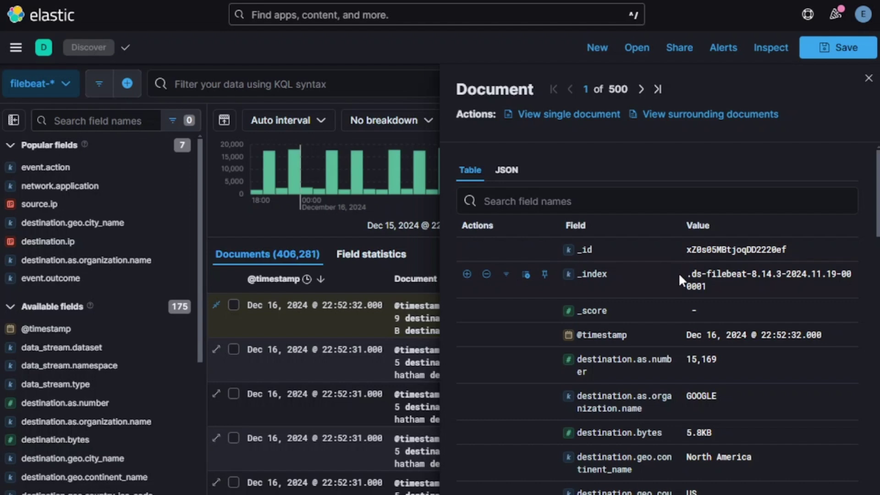
pyautogui.scroll(-3, 679, 274)
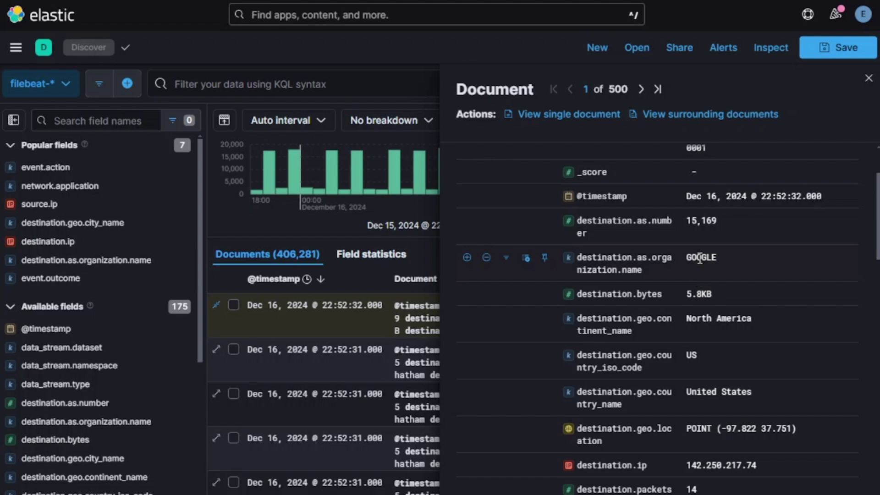
pyautogui.scroll(4, 700, 259)
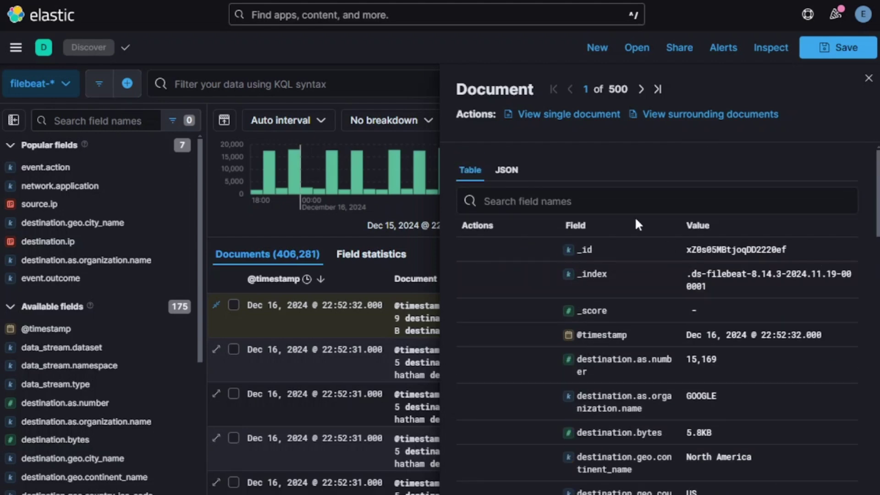
# - View the document as raw JSON, then close the document details flyout
pyautogui.click(512, 173)
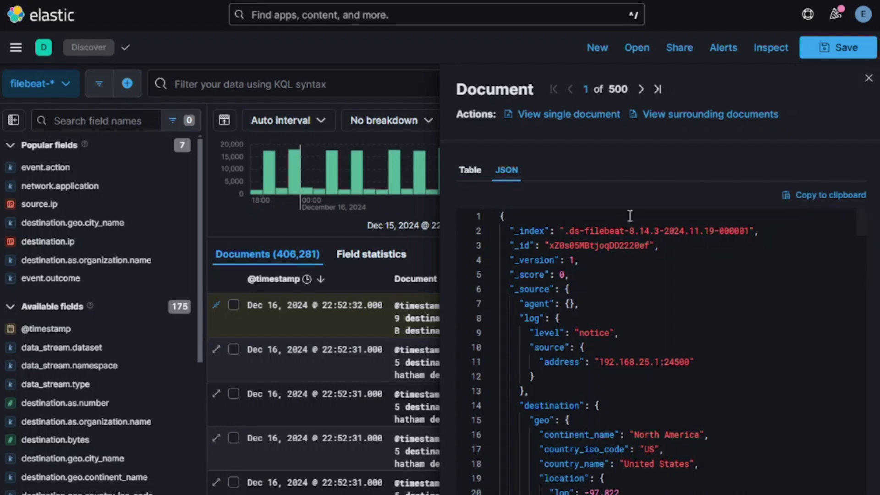
pyautogui.click(420, 50)
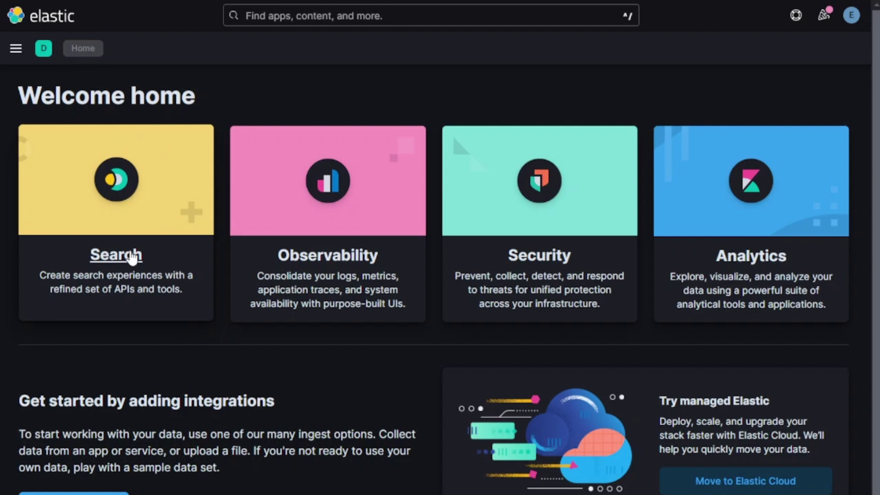
pyautogui.click(15, 49)
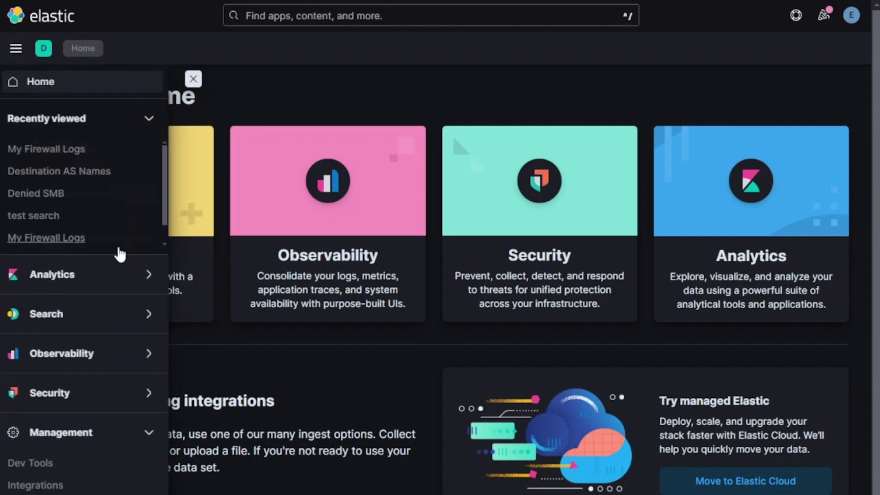
pyautogui.click(151, 313)
pyautogui.press('Escape')
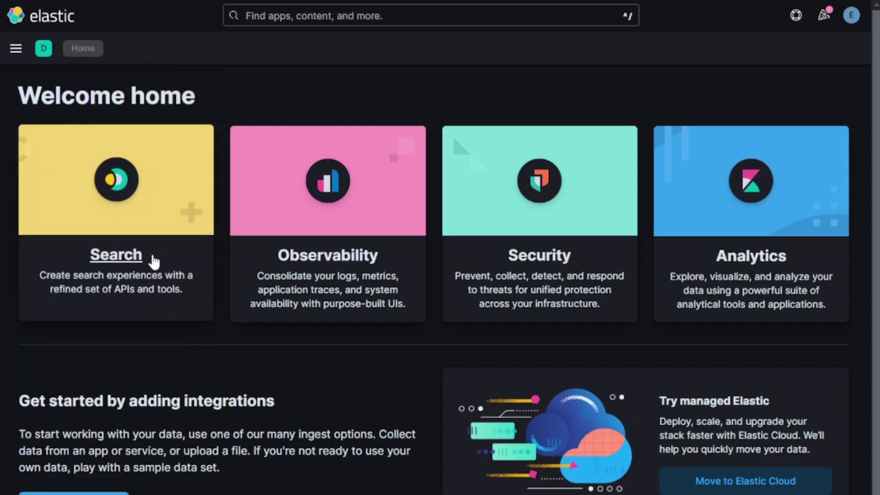
pyautogui.click(116, 255)
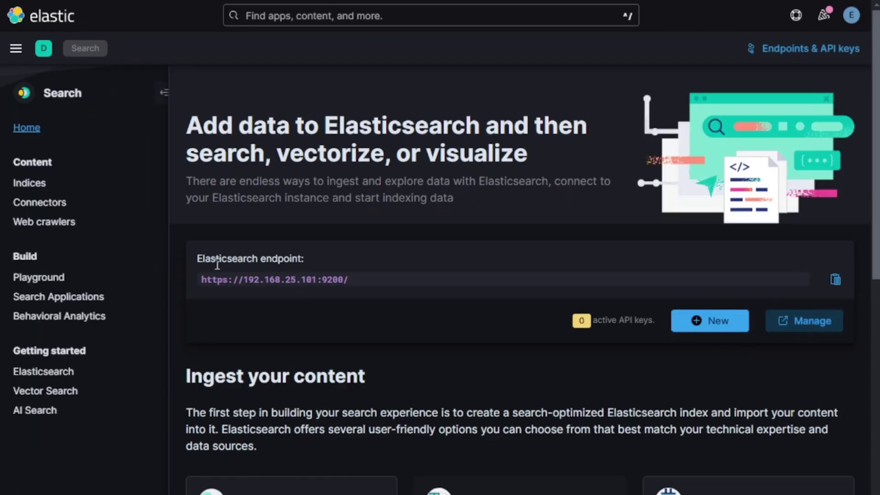
pyautogui.scroll(-5, 418, 278)
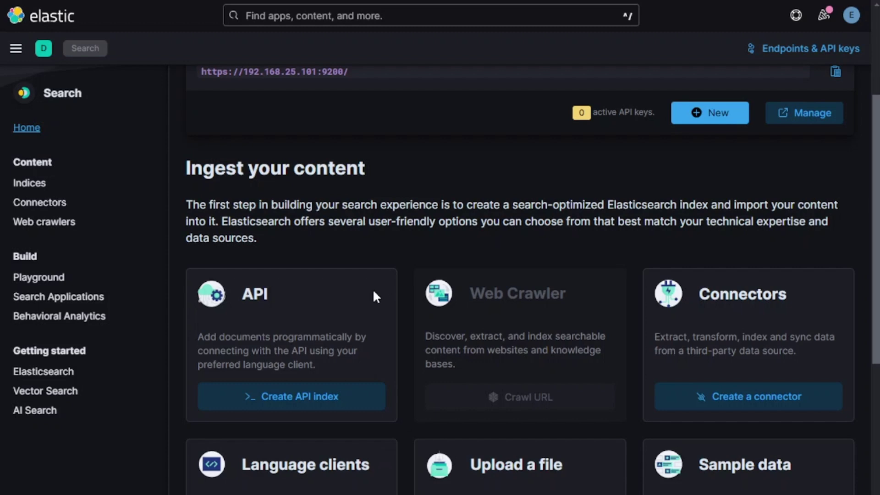
pyautogui.scroll(-3, 373, 289)
pyautogui.scroll(-2, 374, 294)
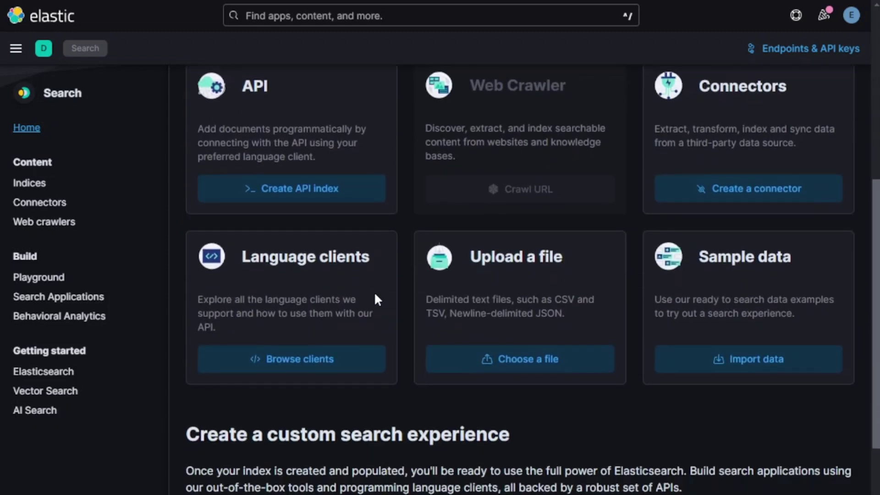
pyautogui.scroll(-3, 374, 298)
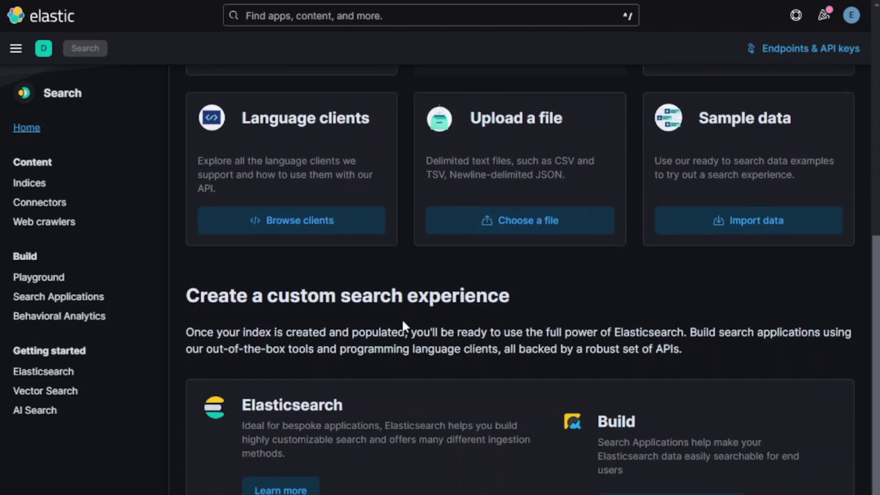
pyautogui.scroll(6, 530, 196)
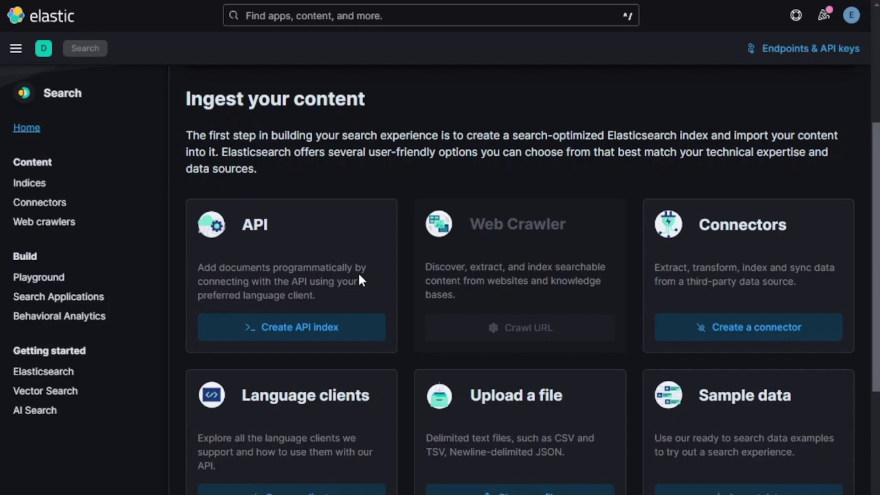
pyautogui.scroll(-3, 381, 371)
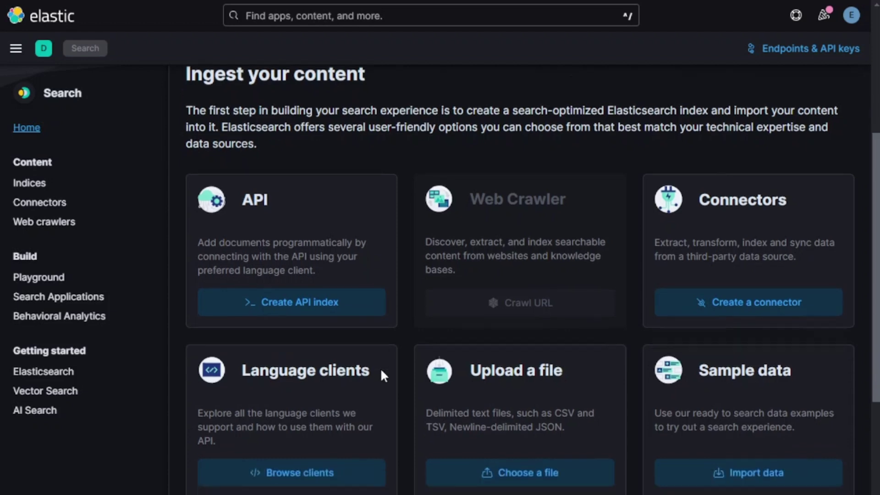
pyautogui.scroll(-2, 383, 377)
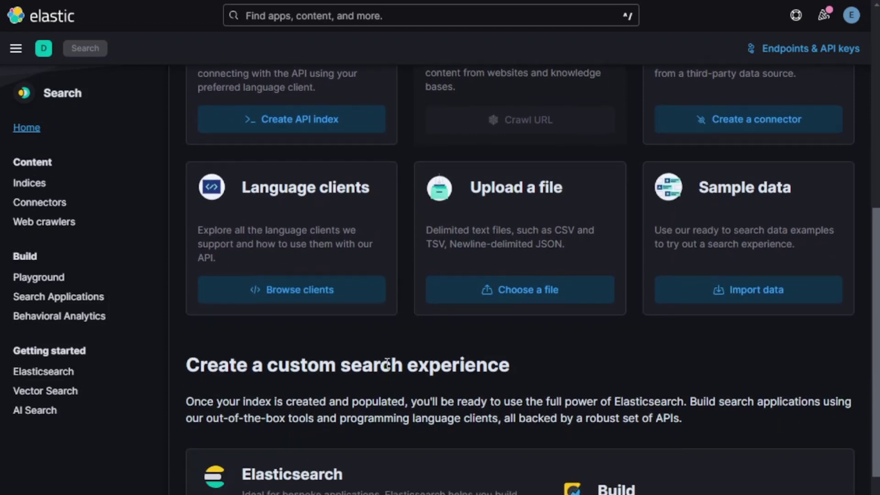
pyautogui.scroll(-2, 385, 367)
# - Scroll down through the Search home page sections and back up
pyautogui.scroll(-2, 401, 356)
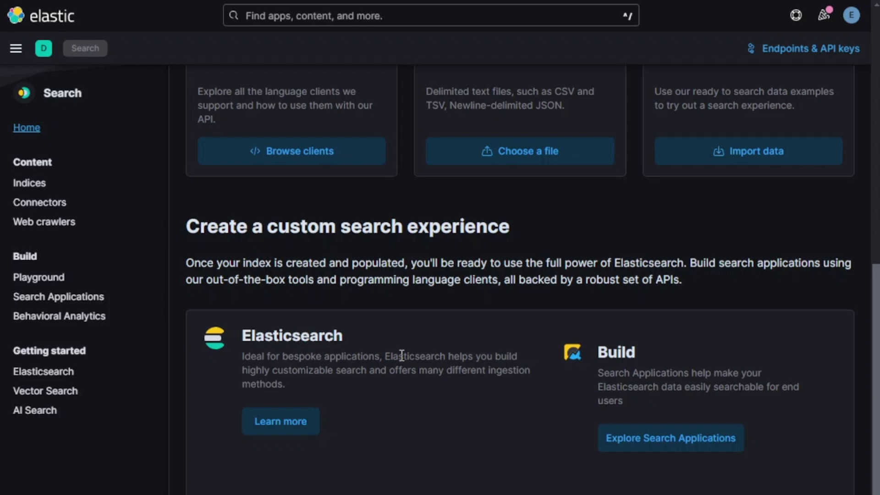
pyautogui.scroll(-4, 404, 357)
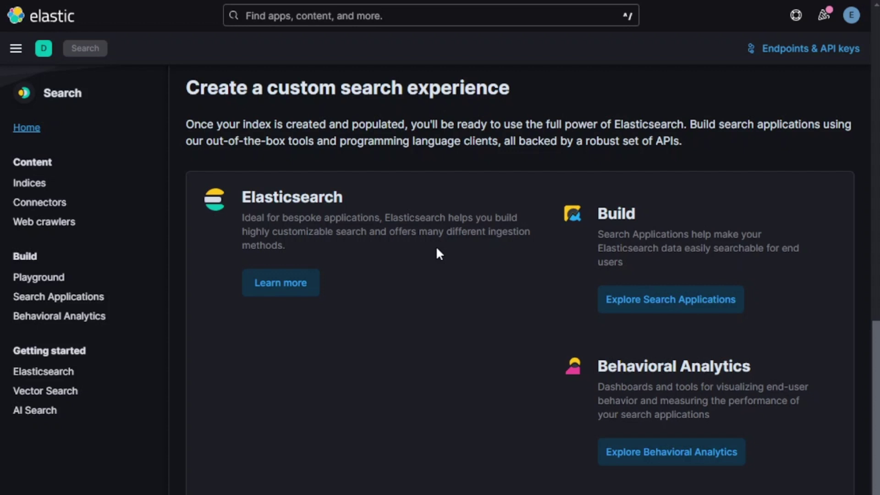
pyautogui.scroll(-2, 437, 249)
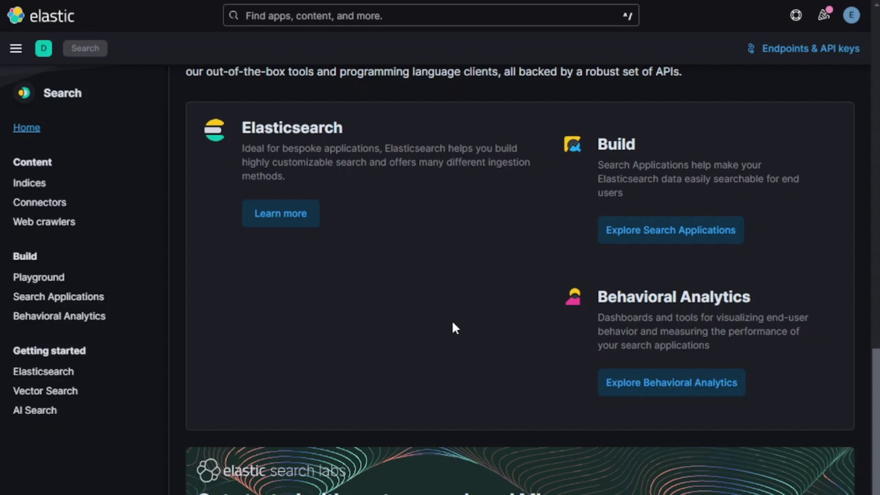
pyautogui.scroll(-2, 452, 323)
pyautogui.scroll(7, 459, 326)
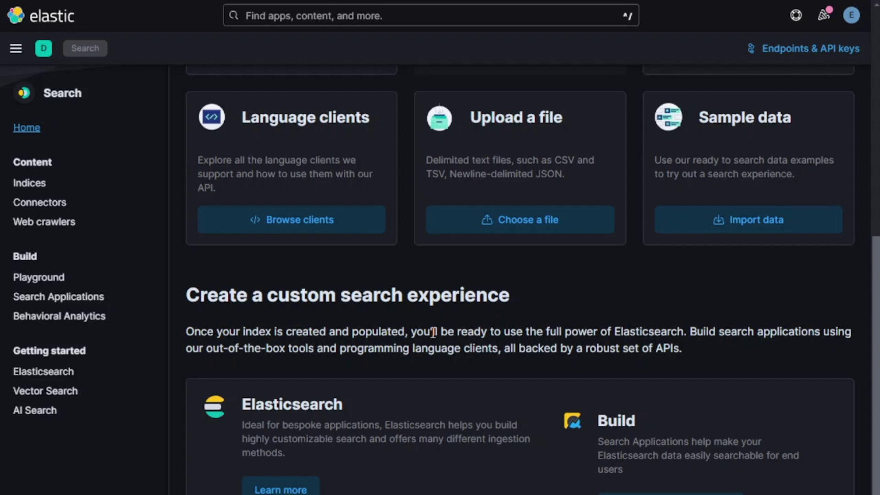
pyautogui.scroll(2, 434, 333)
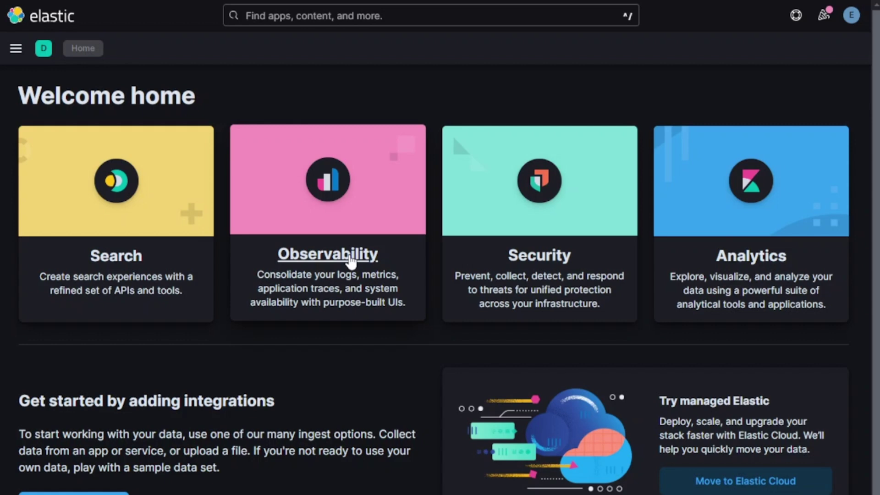
# - Go to Observability's Logs Explorer, then the Logs Stream of fortinet.firewall entries
pyautogui.click(350, 261)
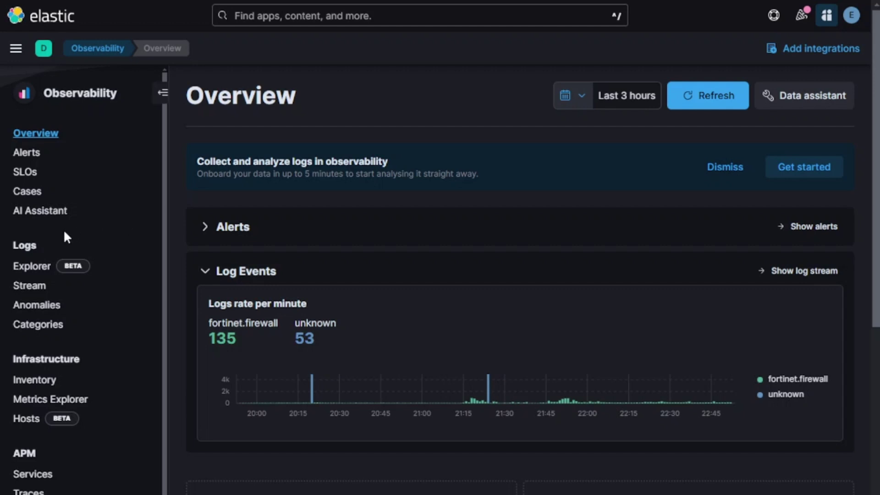
pyautogui.click(27, 271)
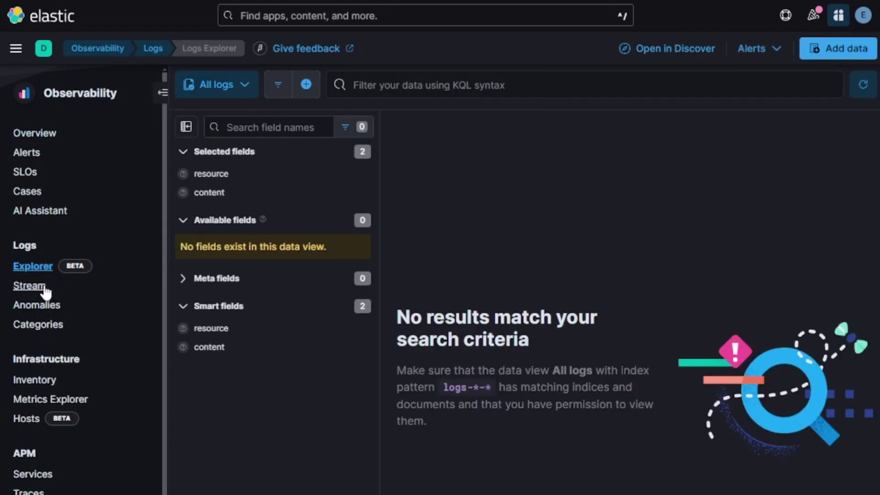
pyautogui.click(45, 289)
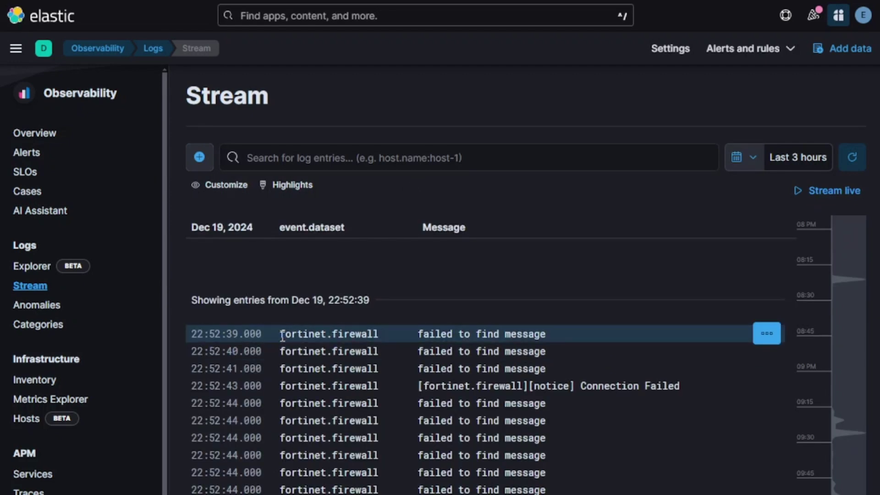
# - Highlight 'fortinet' in the first log entry, try the log search bar, then go to Infrastructure Inventory
pyautogui.moveTo(283, 337); pyautogui.dragTo(330, 335)
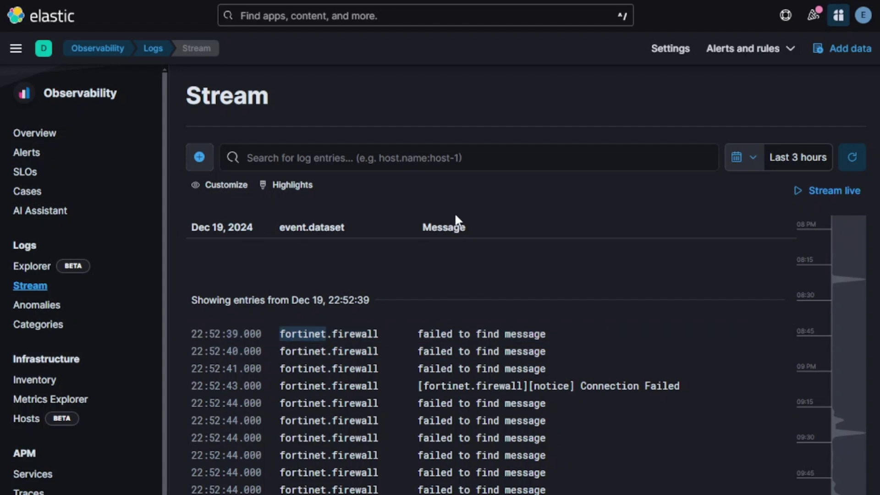
pyautogui.click(445, 156)
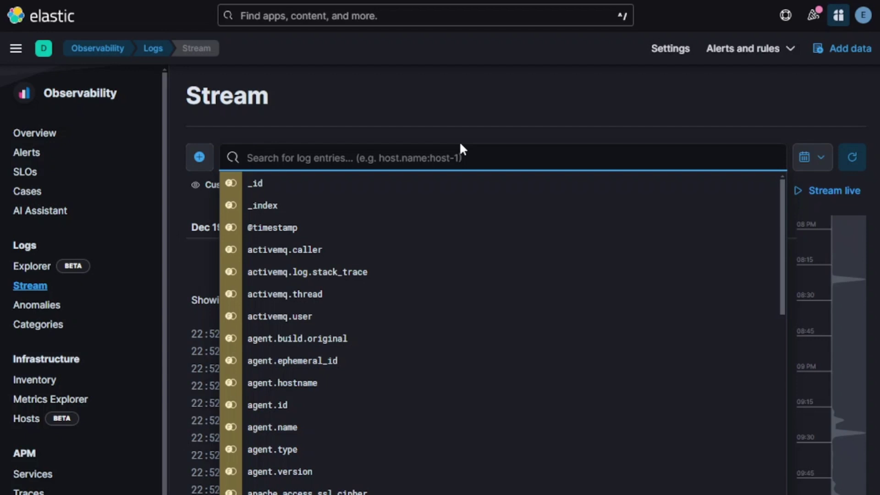
pyautogui.press('Escape')
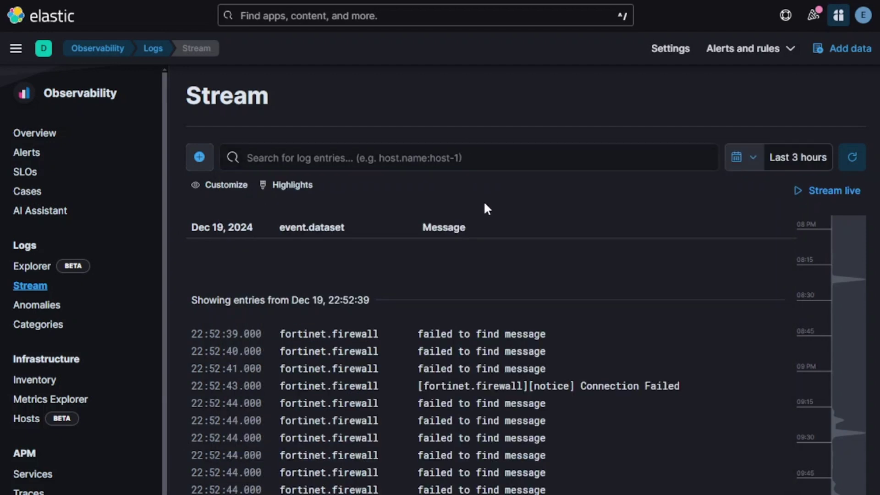
pyautogui.click(37, 380)
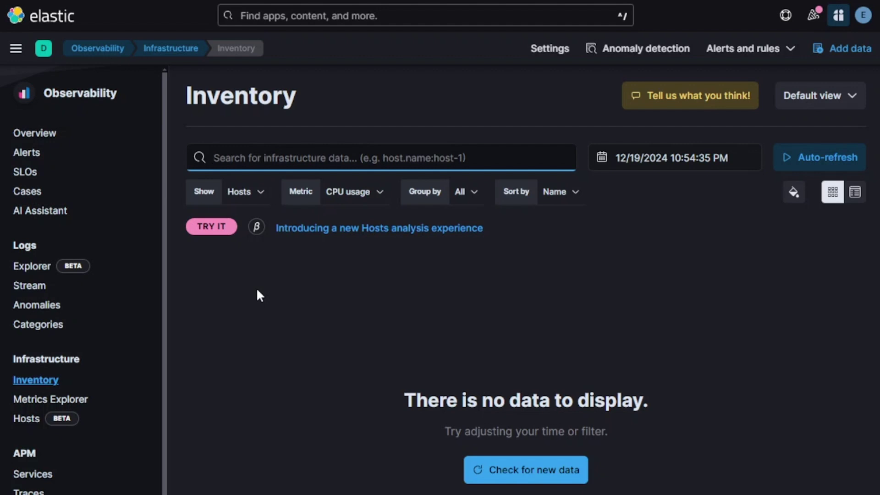
pyautogui.click(380, 192)
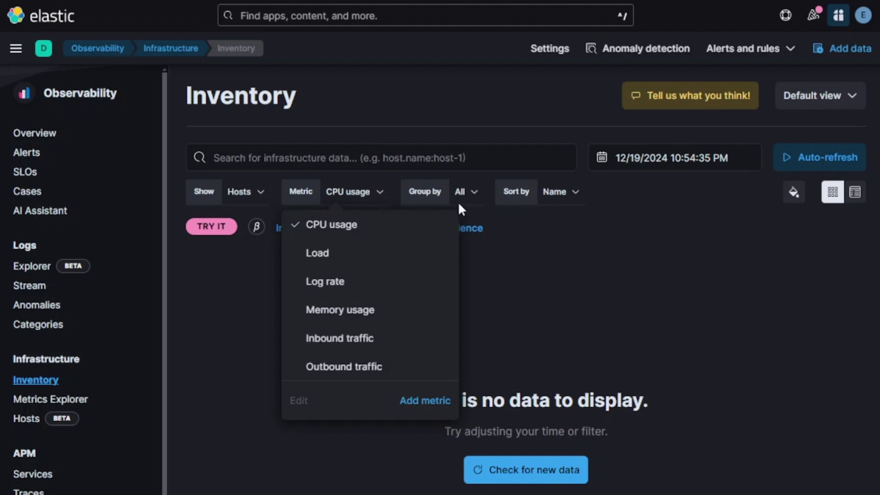
pyautogui.scroll(-4, 461, 206)
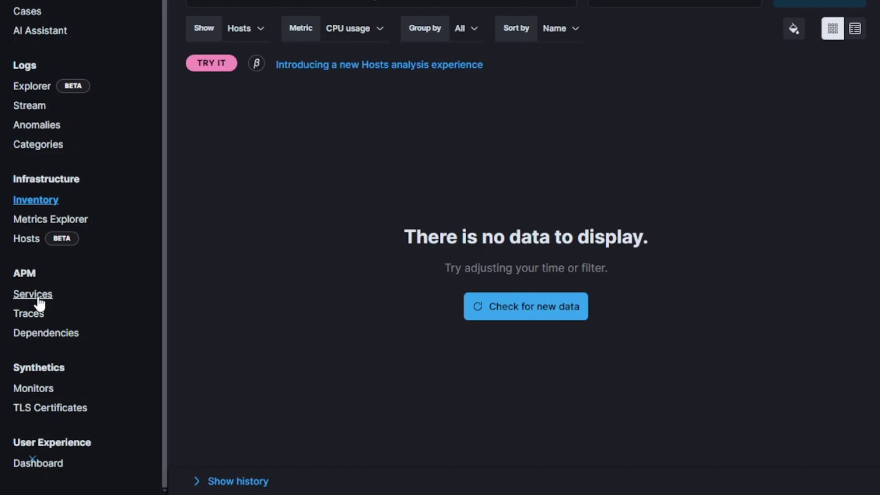
pyautogui.click(36, 301)
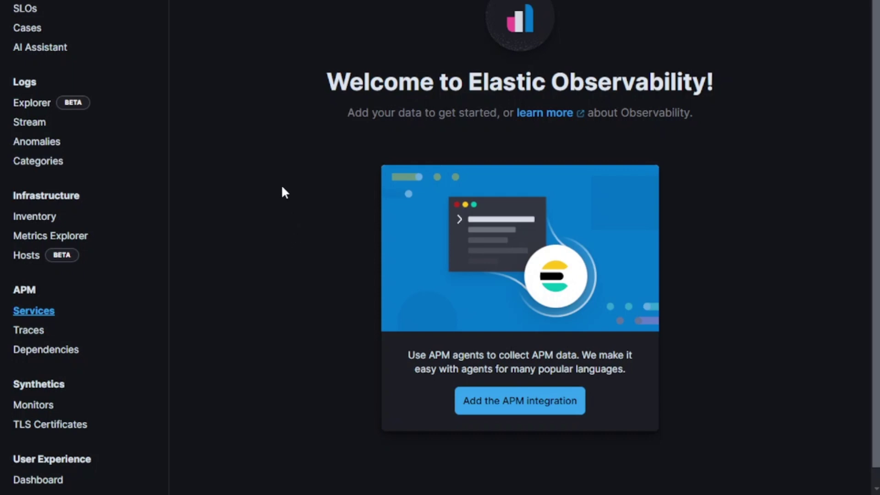
# - Scroll the sidebar to Synthetics and open the synthetic Monitors page
pyautogui.scroll(-1, 266, 197)
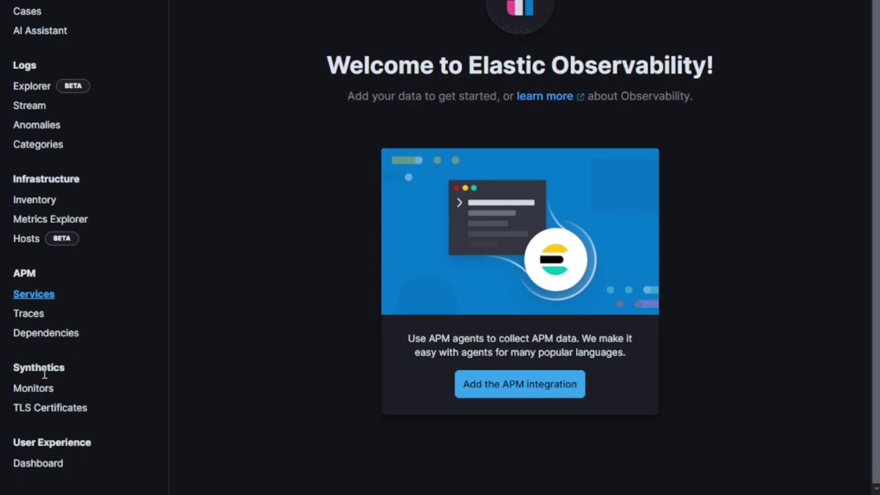
pyautogui.moveTo(13, 367); pyautogui.dragTo(68, 373)
pyautogui.click(35, 389)
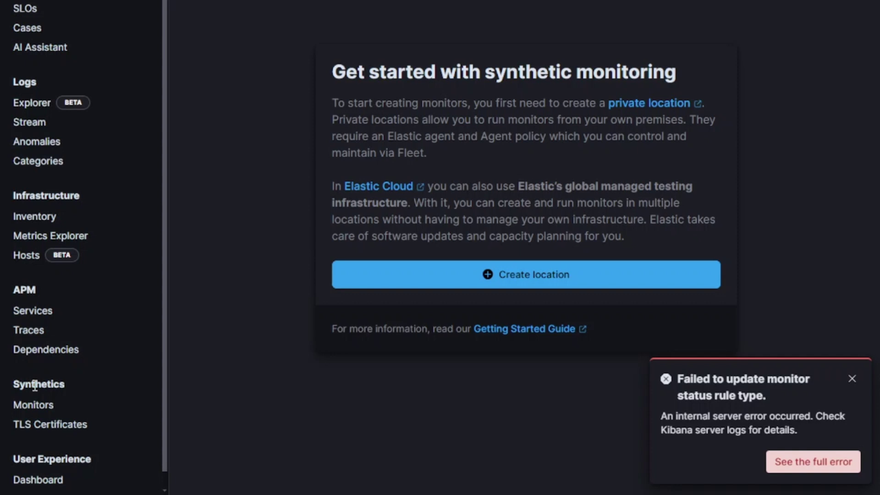
# - Return from Synthetics Monitors to the Observability overview
pyautogui.click(33, 132)
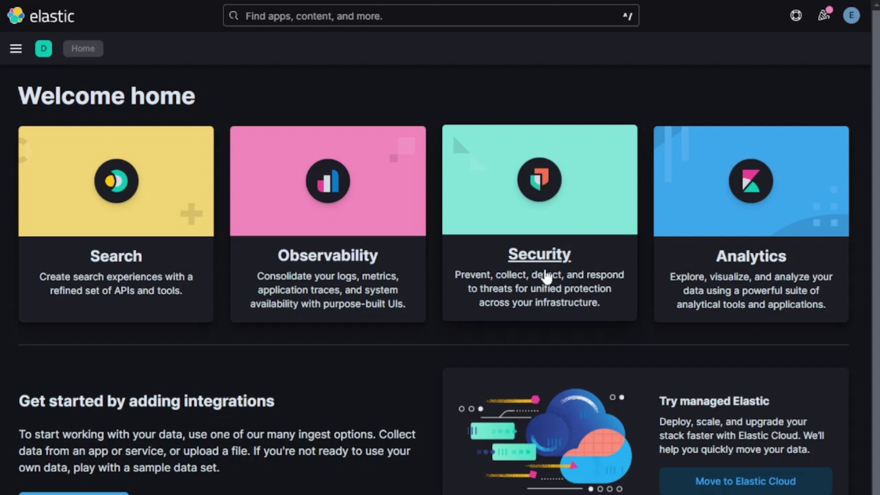
# - Open the Security solution, browse its Dashboards list, then open the detection Rules page
pyautogui.click(542, 265)
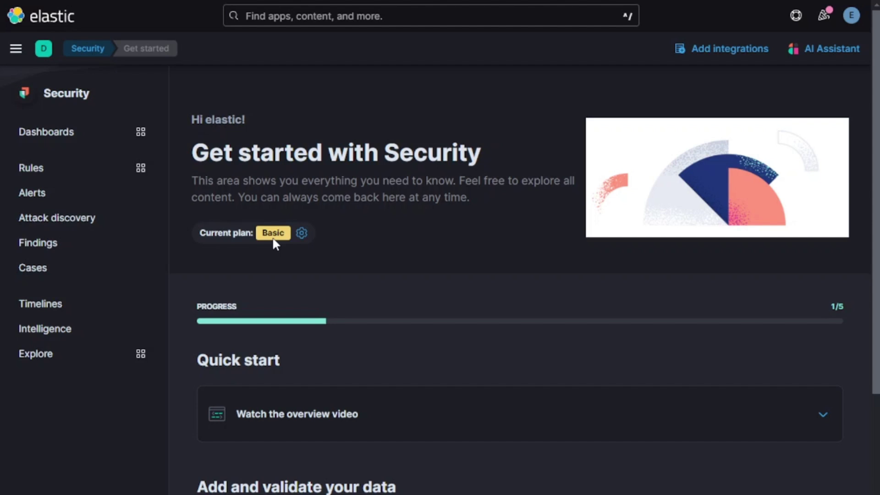
pyautogui.click(65, 134)
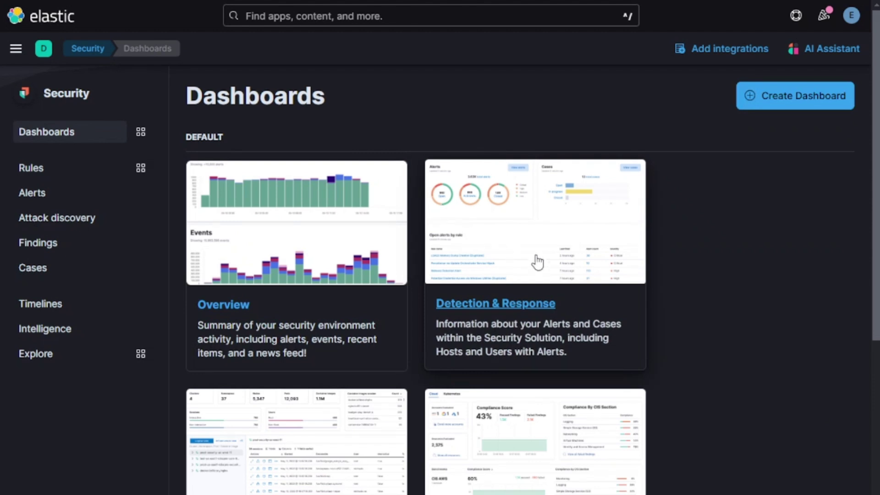
pyautogui.scroll(-3, 592, 367)
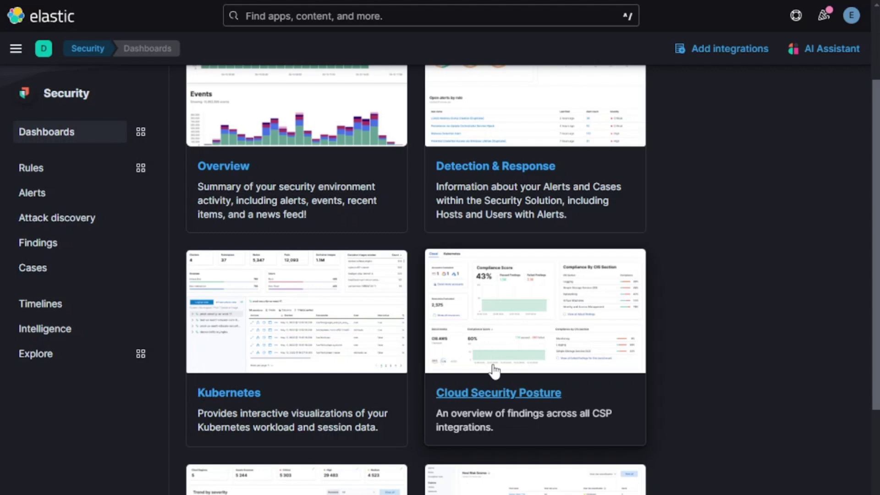
pyautogui.click(45, 173)
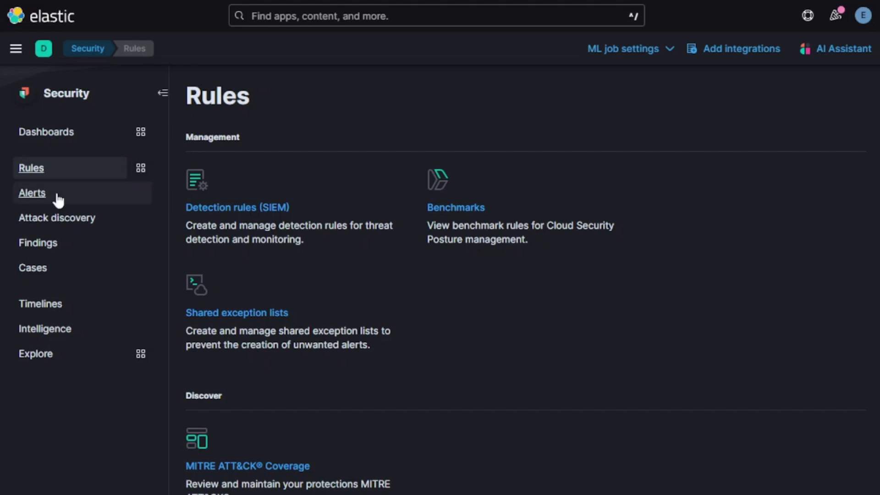
# - Visit the Security Cases page, then the threat Intelligence page
pyautogui.click(102, 273)
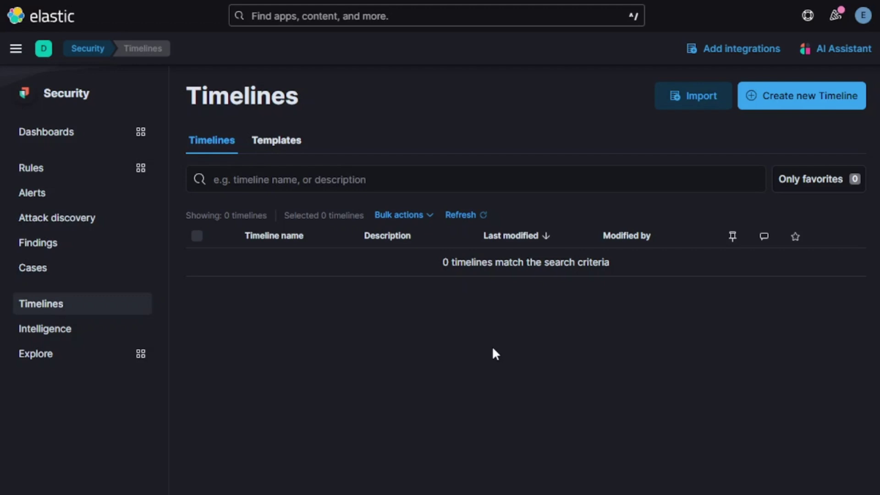
pyautogui.click(46, 329)
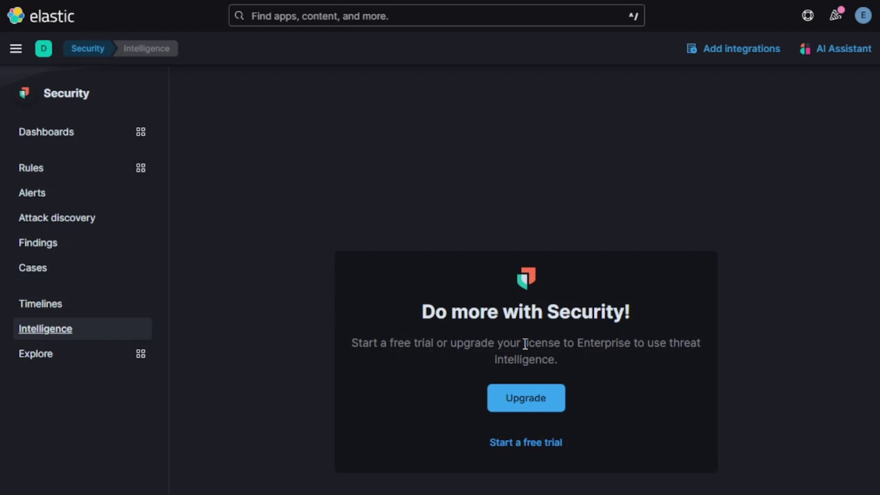
# - Open the Security Explore page with its host, network and user views
pyautogui.click(58, 355)
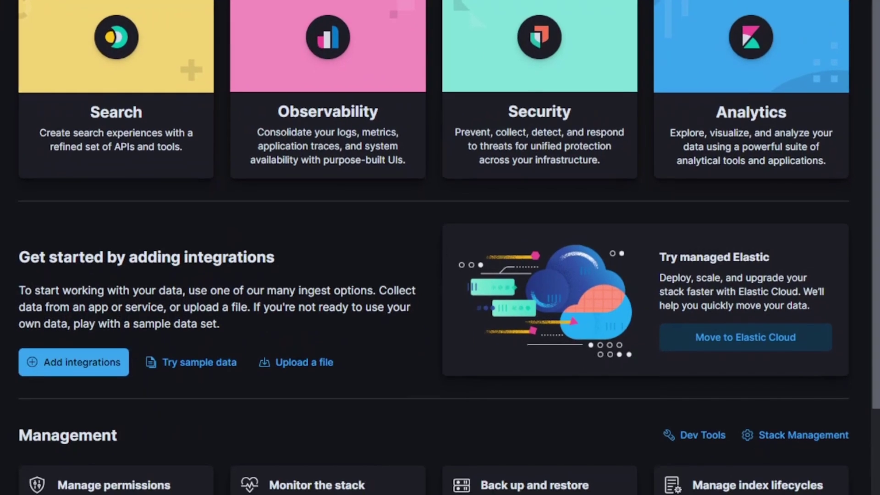
# - Go to Dev Tools through the Management navigation and dismiss its welcome panel
pyautogui.scroll(-3, 328, 92)
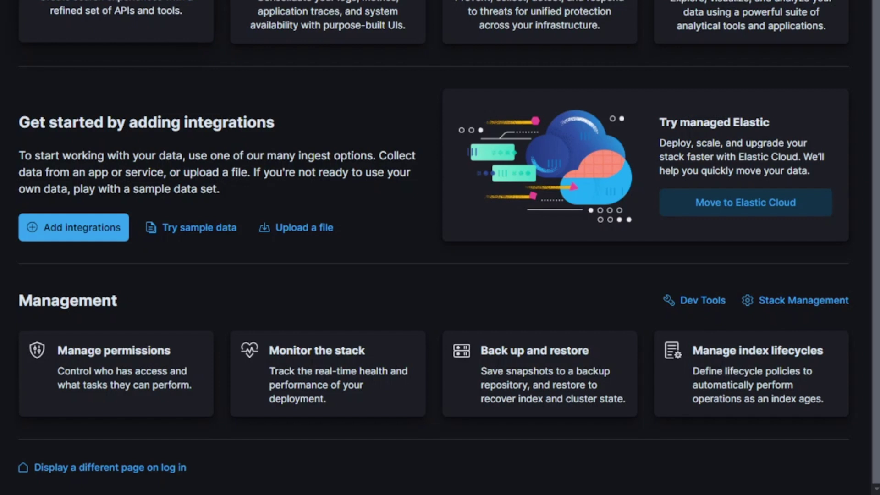
pyautogui.click(13, 1)
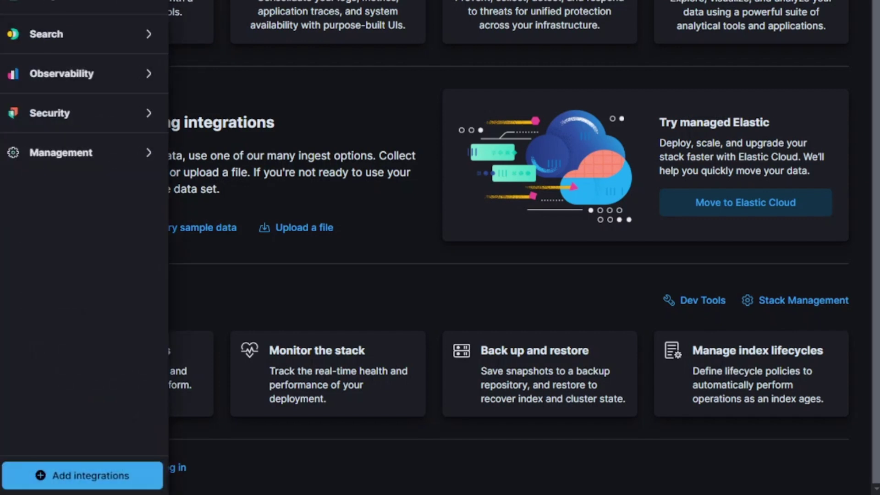
pyautogui.click(154, 154)
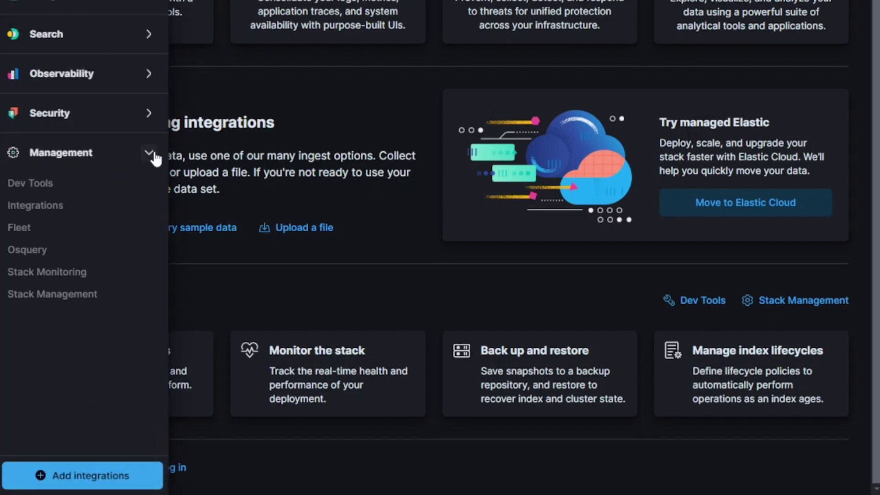
pyautogui.click(49, 186)
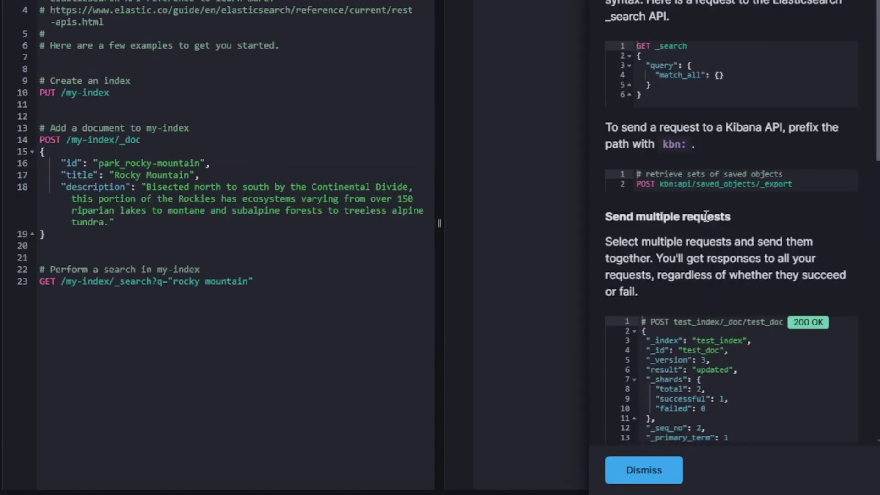
pyautogui.click(645, 416)
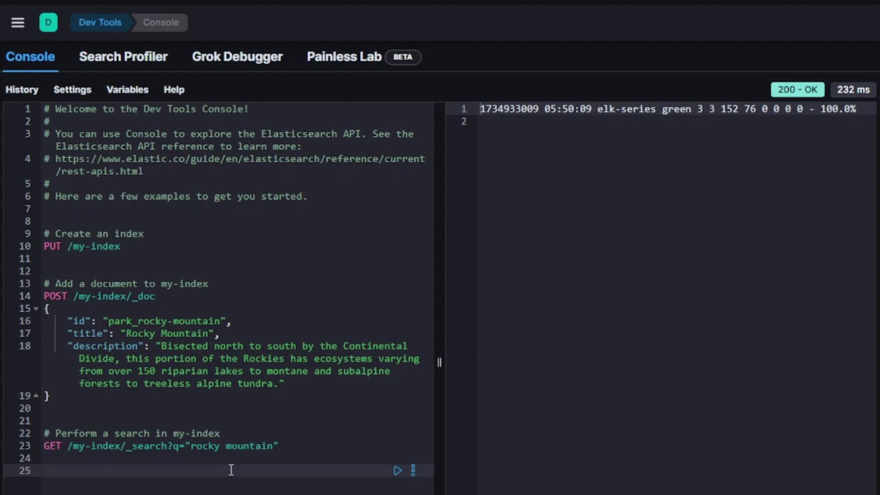
# - Run a GET _cat/health request and mark the epoch value in the response
pyautogui.write('GET _cat/health')
pyautogui.press('Return')
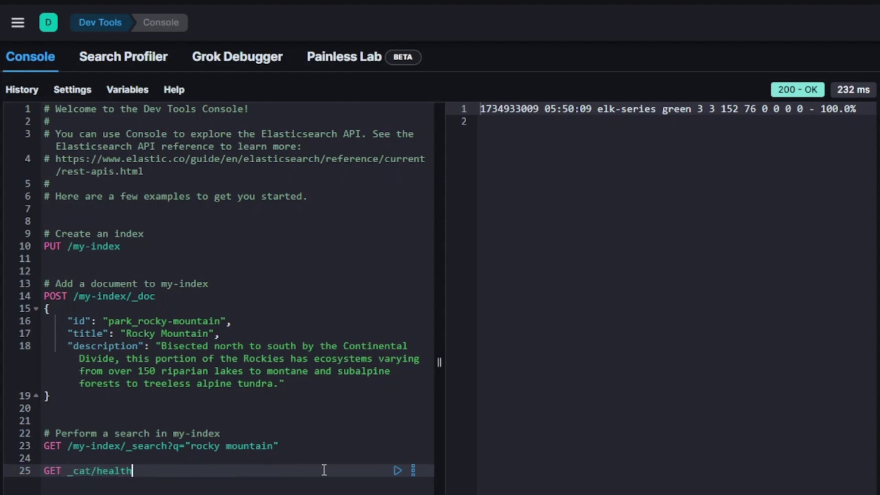
pyautogui.click(398, 471)
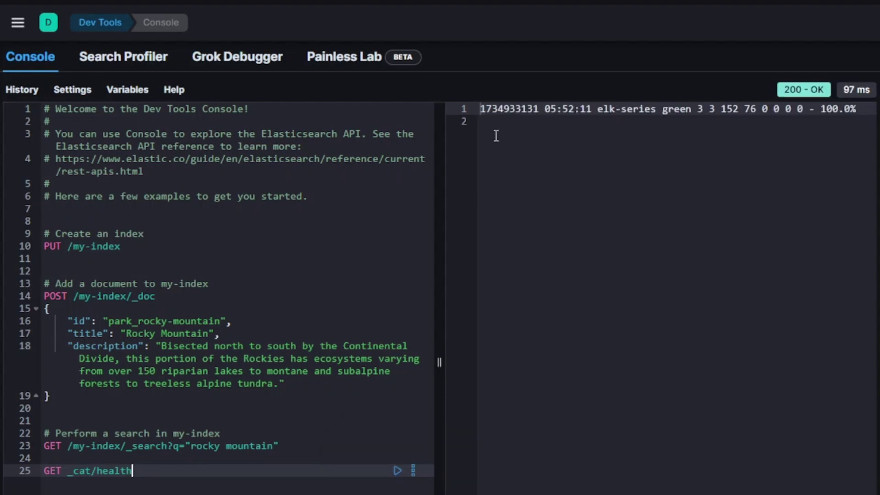
pyautogui.moveTo(482, 108); pyautogui.dragTo(539, 109)
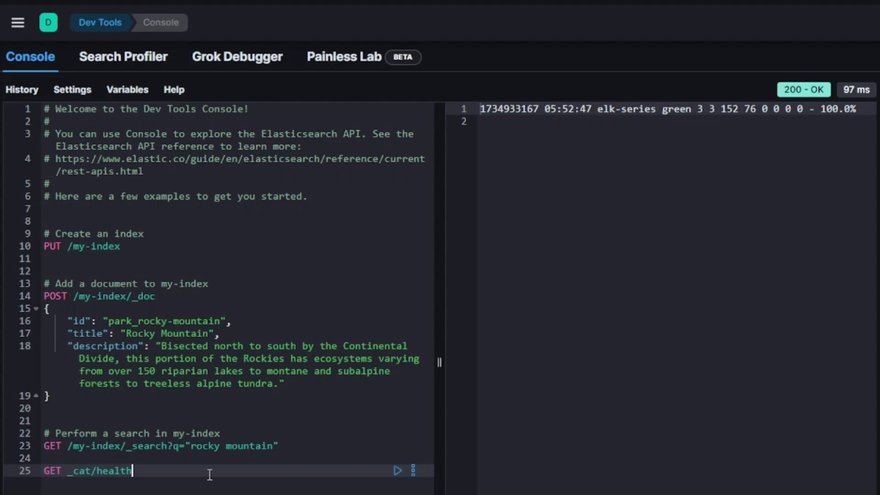
# - Rerun it as GET _cat/health?v&pretty, widen the response pane and zoom in
pyautogui.write('?')
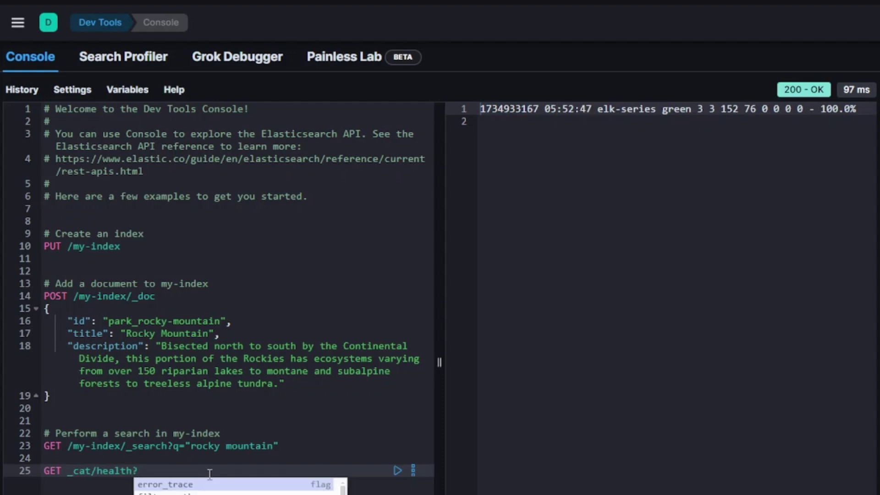
pyautogui.write('v')
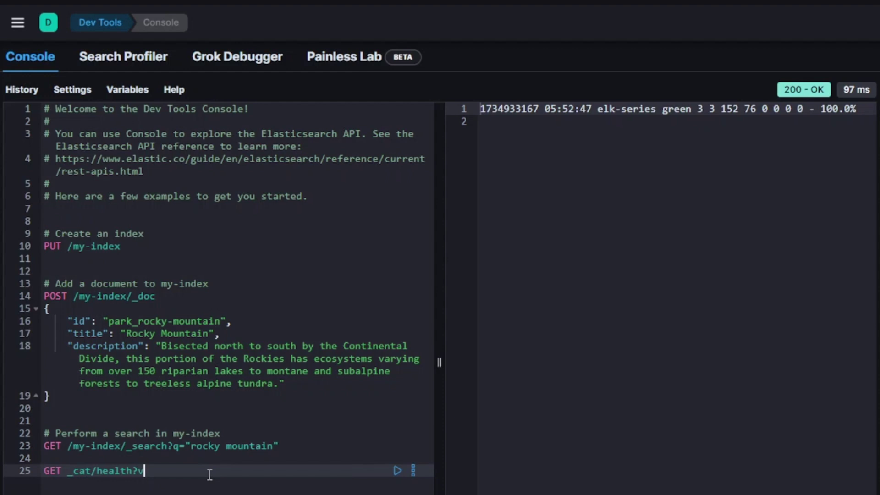
pyautogui.write('&pretty')
pyautogui.hotkey('ctrl', 'Return')
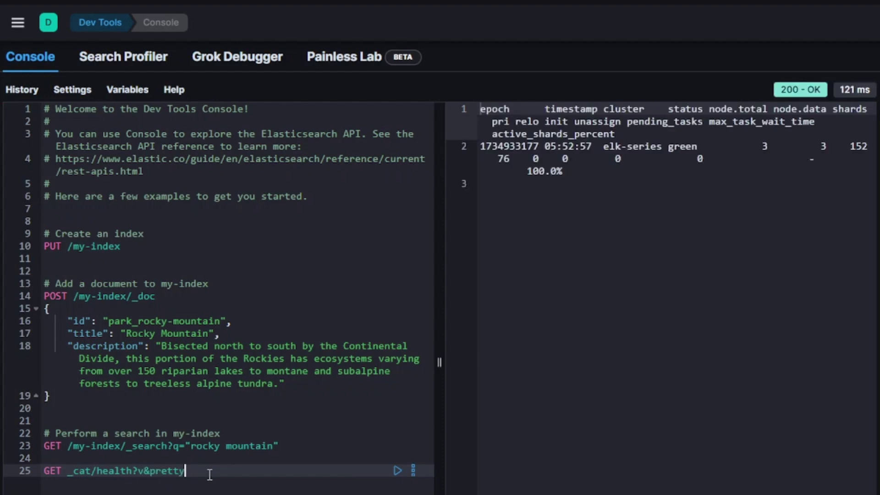
pyautogui.moveTo(440, 363); pyautogui.dragTo(72, 335)
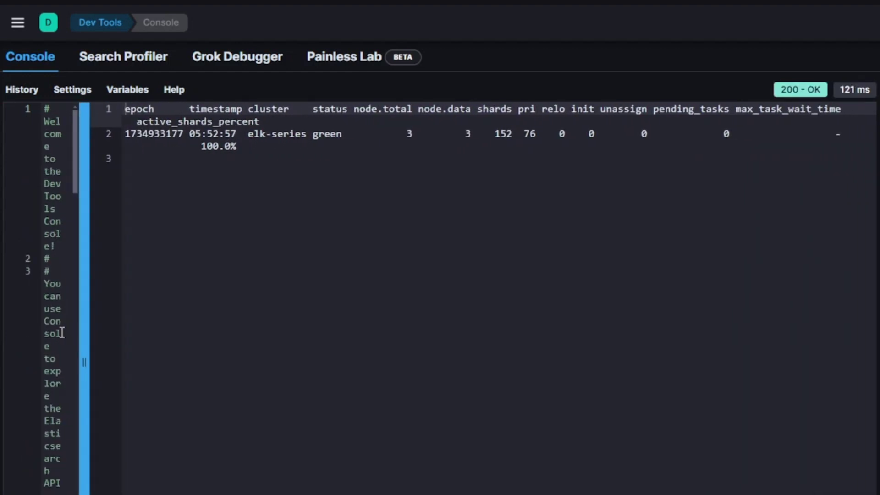
pyautogui.hotkey('ctrl', '+')
pyautogui.hotkey('ctrl', '+')
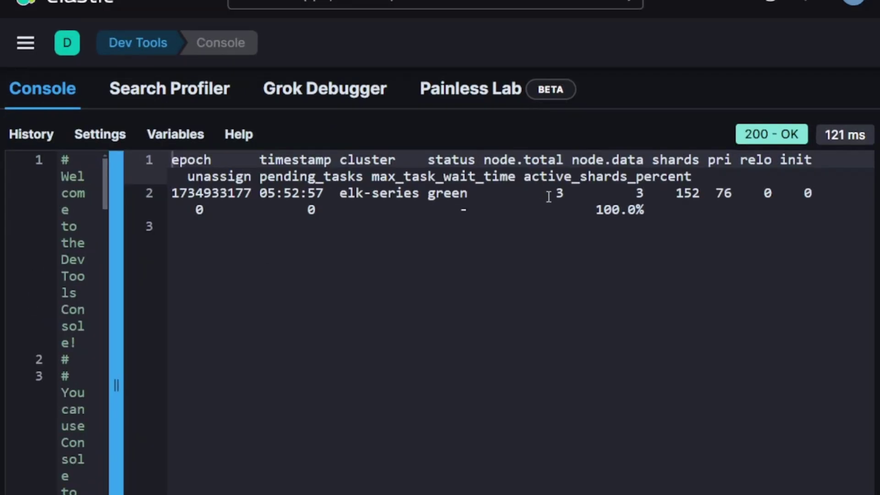
pyautogui.hotkey('ctrl', '+')
# - Highlight the timestamp, cluster (elk-series), status (green) and node.total (3) headers and values
pyautogui.click(204, 278)
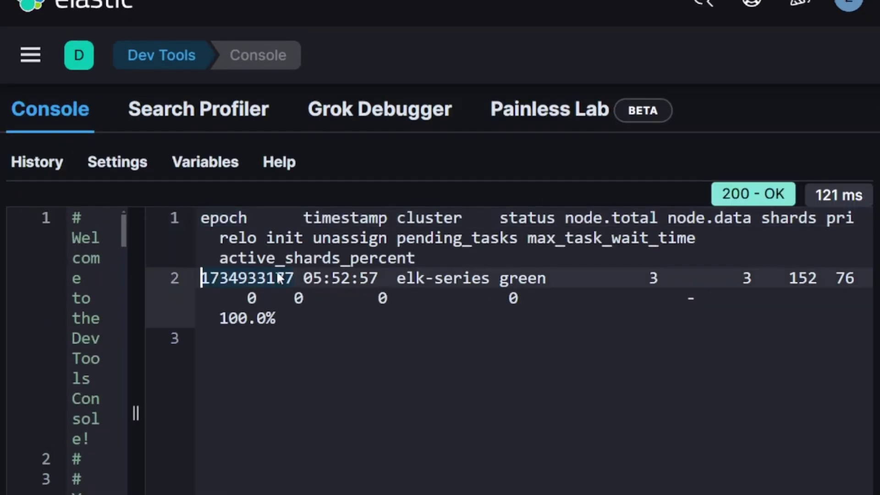
pyautogui.moveTo(304, 218); pyautogui.dragTo(397, 218)
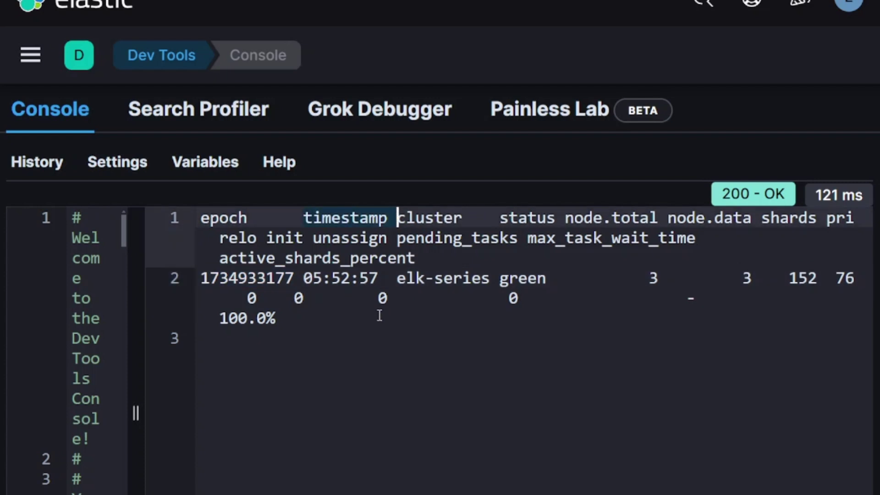
pyautogui.moveTo(406, 279); pyautogui.dragTo(490, 278)
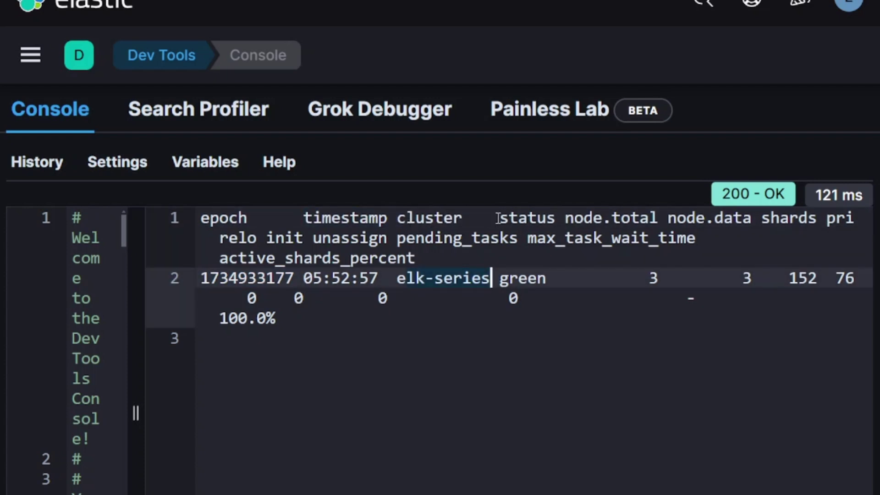
pyautogui.moveTo(500, 218); pyautogui.dragTo(556, 217)
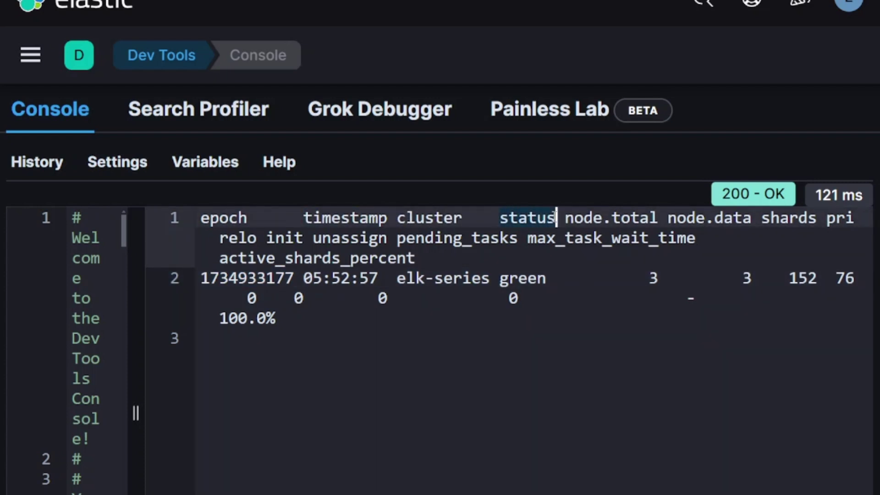
pyautogui.moveTo(500, 279); pyautogui.dragTo(538, 278)
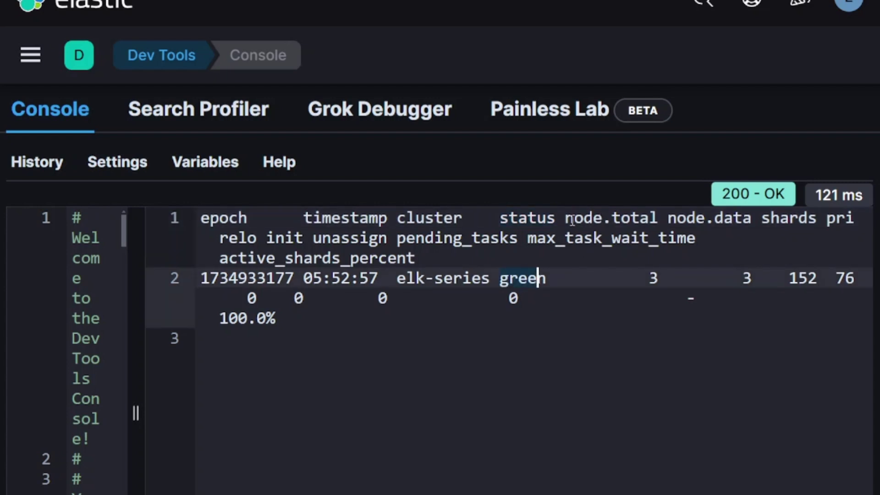
pyautogui.moveTo(567, 217); pyautogui.dragTo(659, 218)
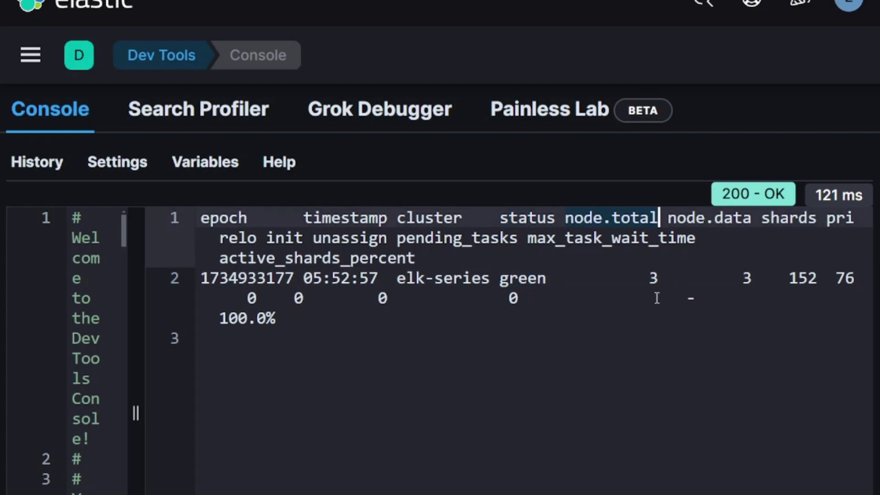
pyautogui.moveTo(648, 279); pyautogui.dragTo(660, 279)
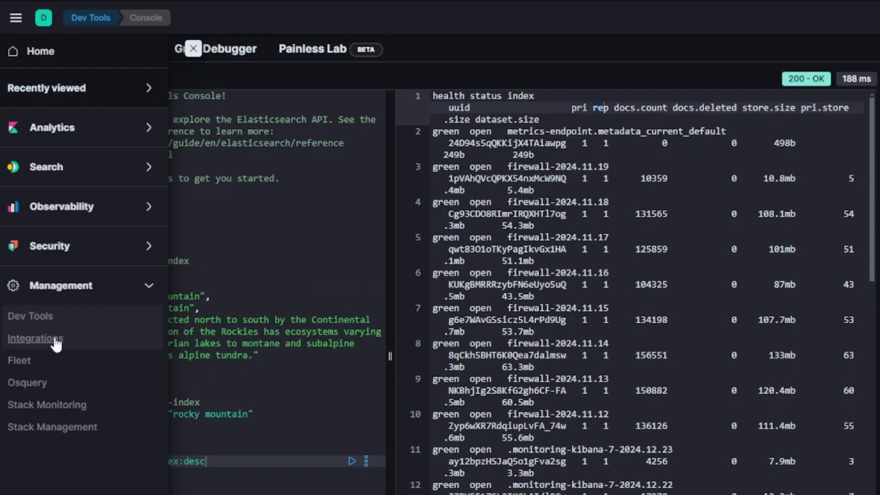
# - Open Integrations and filter the list to the Network category
pyautogui.click(55, 339)
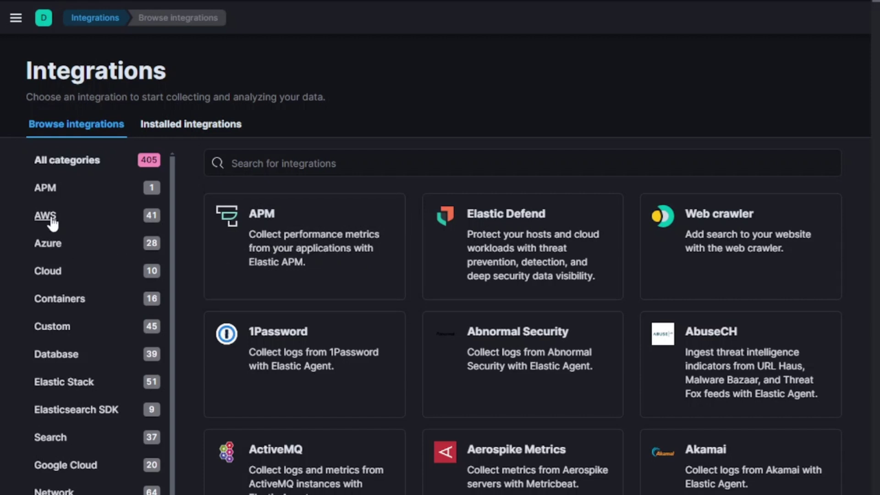
pyautogui.scroll(-1, 52, 321)
pyautogui.click(54, 445)
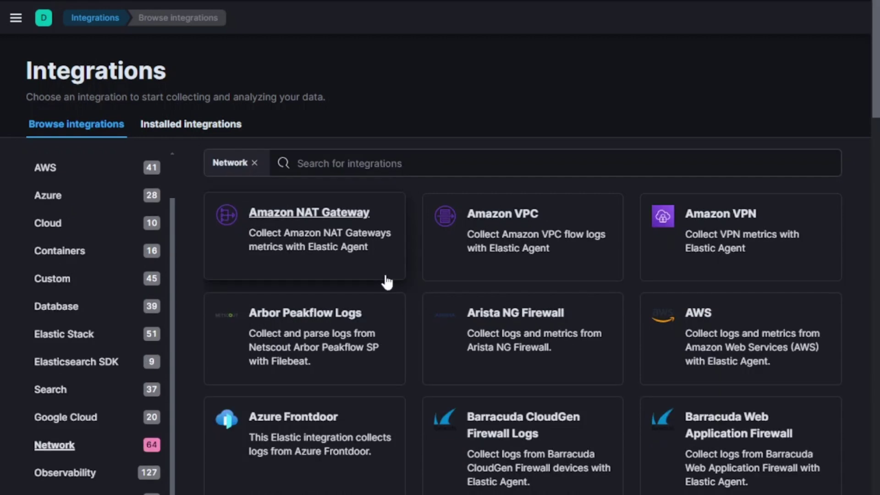
pyautogui.click(15, 17)
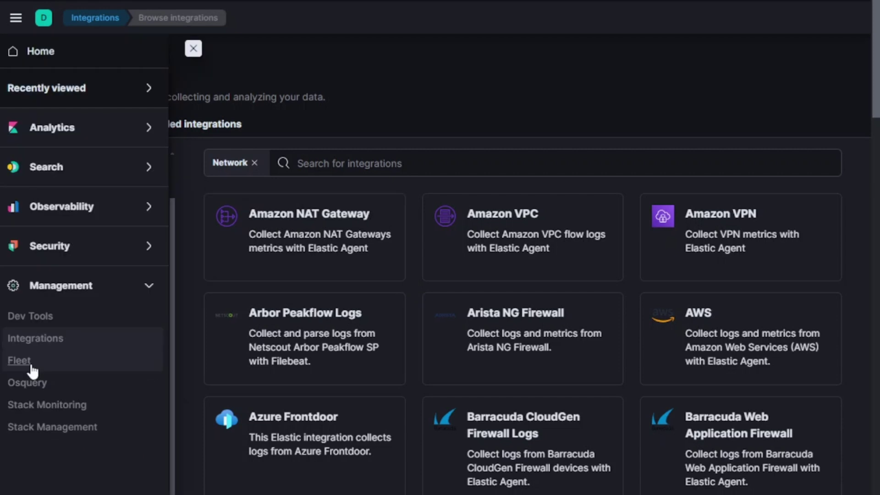
# - Visit the Fleet and Osquery pages, then head to the Stack Monitoring cluster overview
pyautogui.click(31, 363)
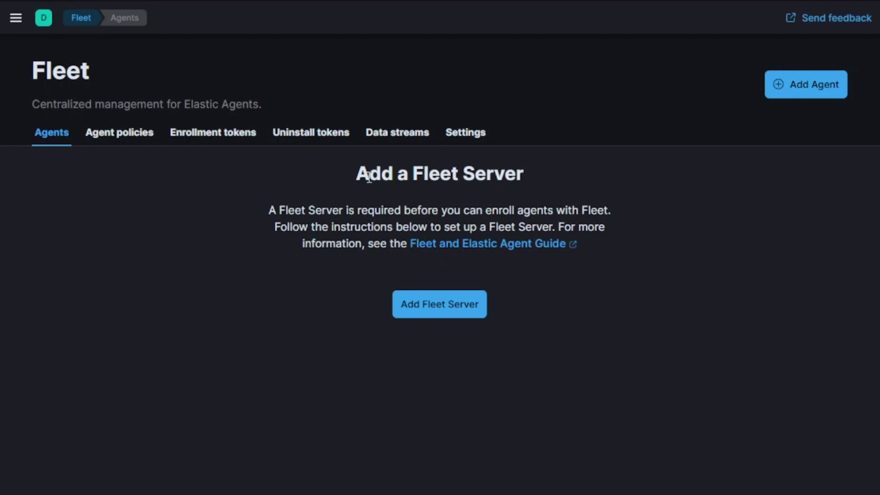
pyautogui.click(46, 392)
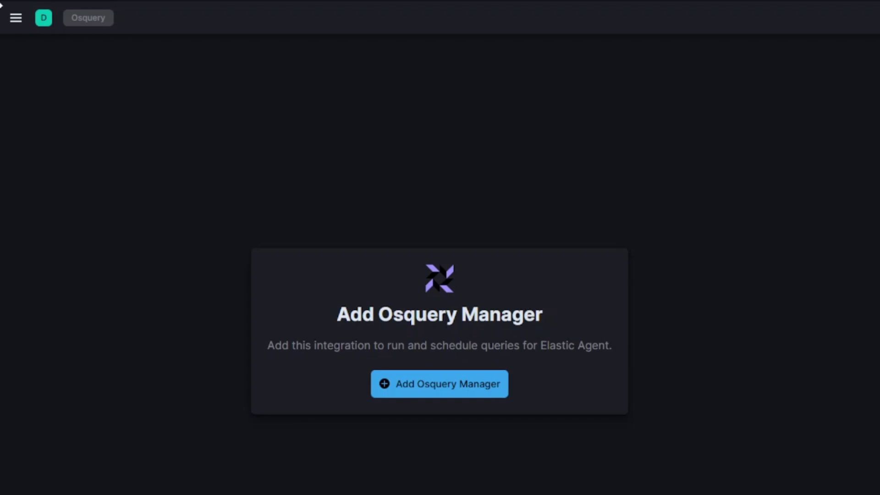
pyautogui.click(16, 17)
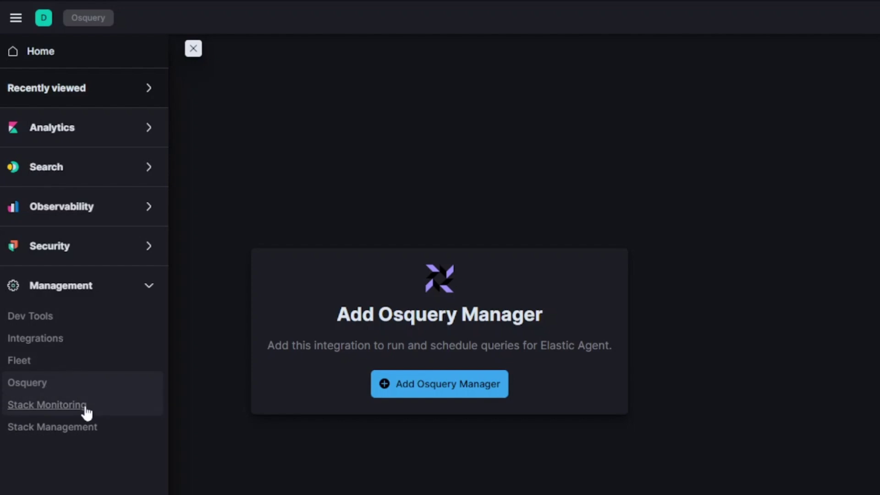
pyautogui.click(46, 405)
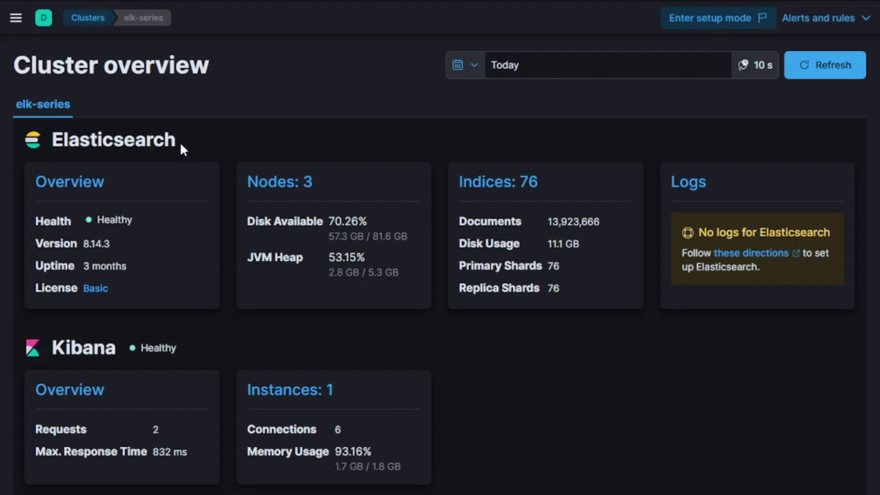
# - Open Kibana's main navigation menu from the elk-series Stack Monitoring overview
pyautogui.click(16, 17)
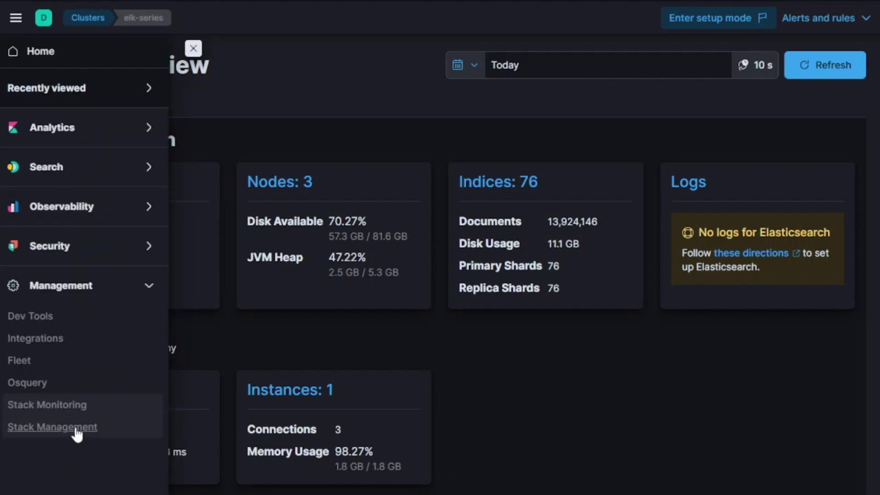
# - Go to Stack Management 8.14.3 and browse its Ingest, Data, Alerts, Security and Kibana sidebar sections
pyautogui.click(69, 427)
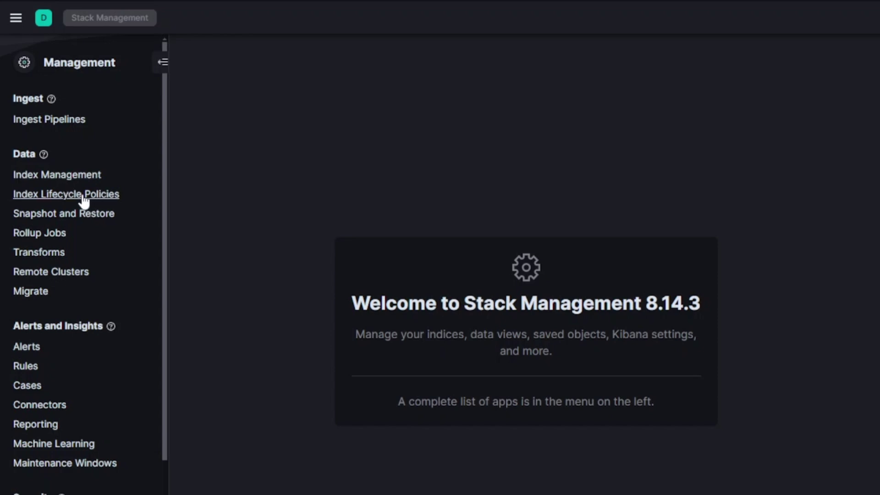
pyautogui.scroll(-5, 83, 197)
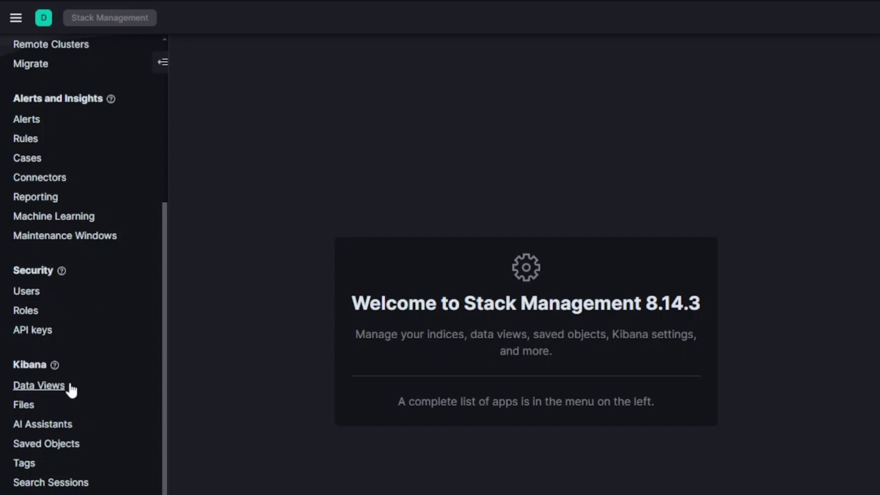
pyautogui.scroll(5, 64, 388)
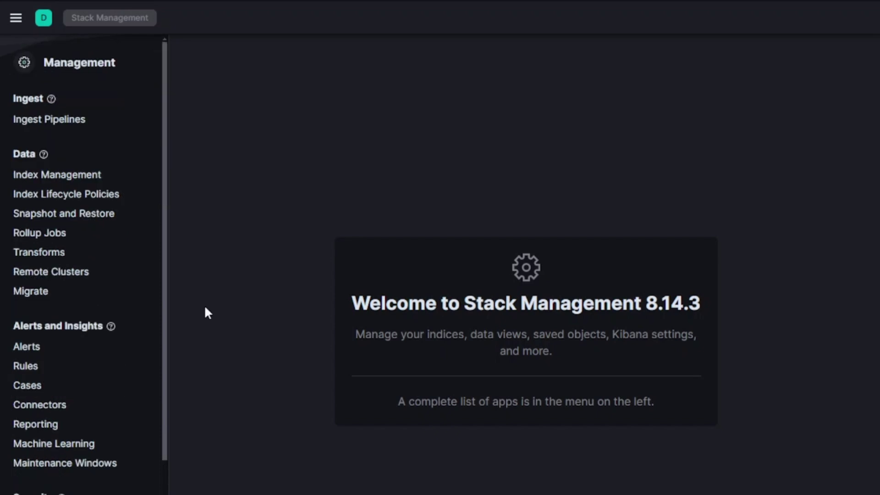